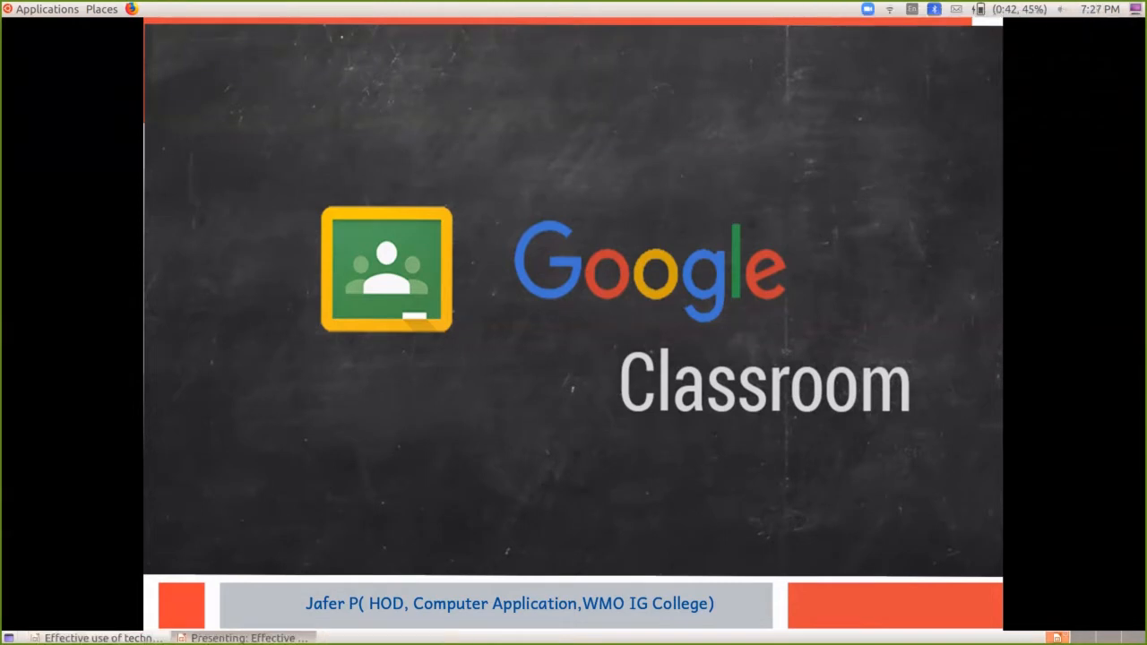
Step: Leave the slideshow to edit slide 8, the Google Classroom slide, in Normal view
key("Escape")
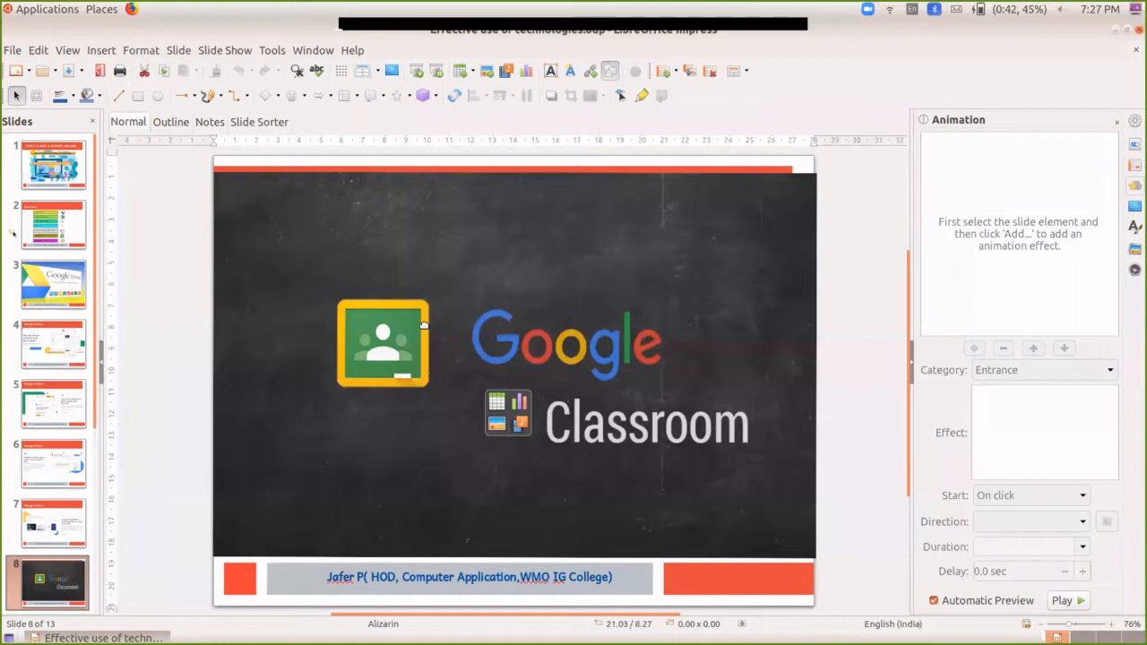
Step: Launch Chromium Web Browser from the Applications > Internet menu
left_click(27, 11)
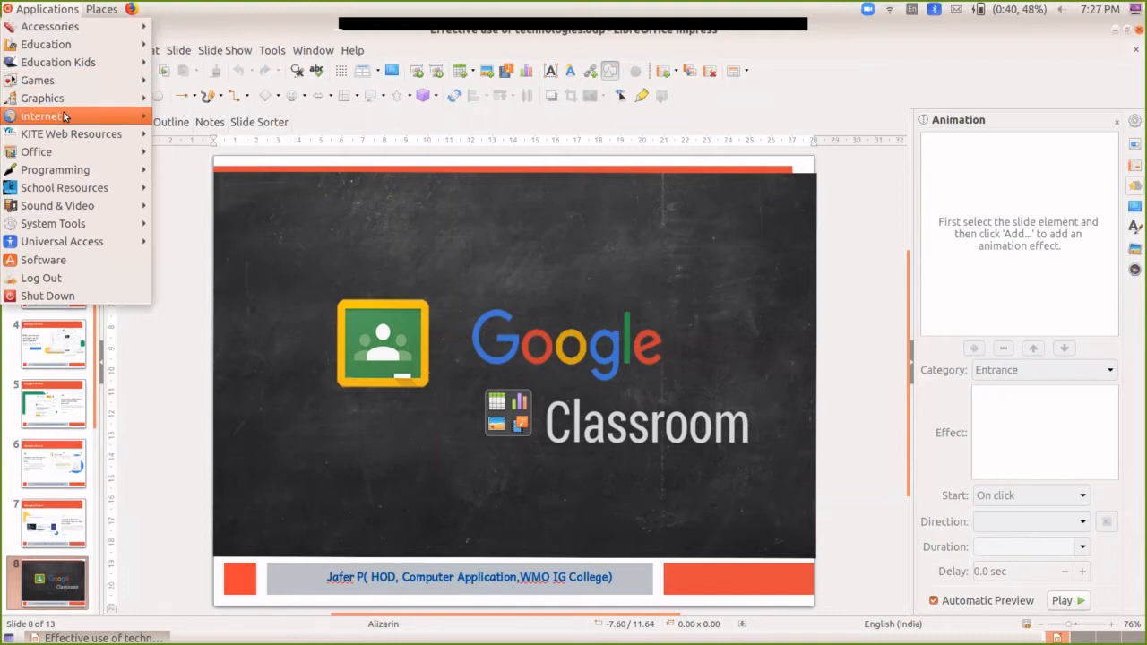
mouse_move(54, 116)
left_click(179, 117)
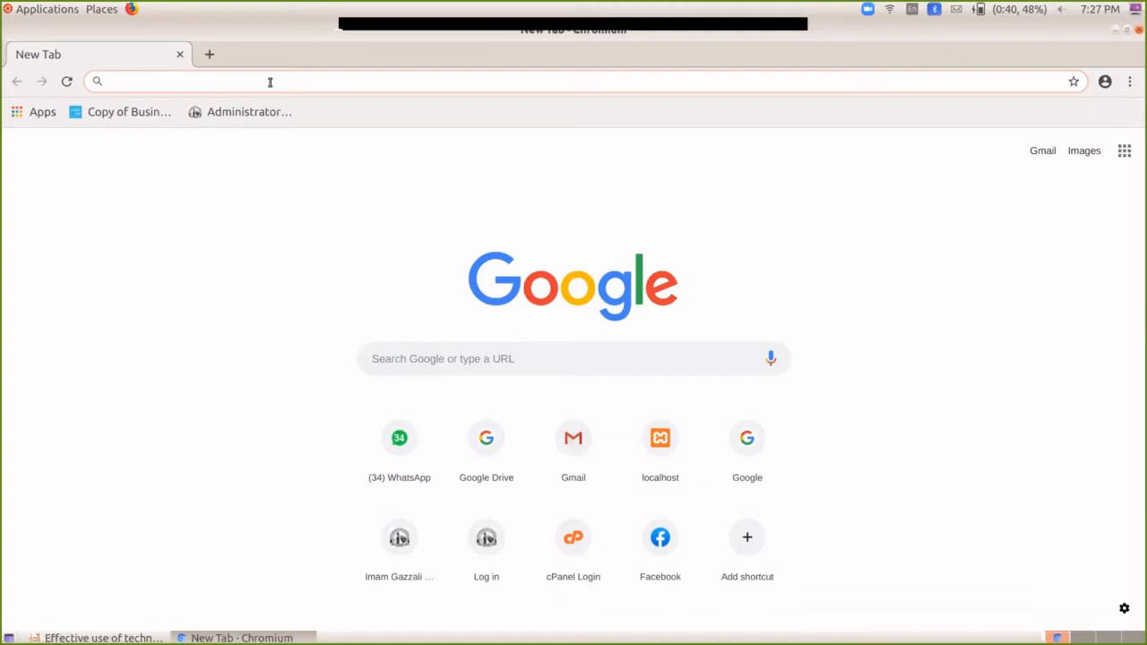
Step: Load classroom.google.com from Chromium's address bar, trimming the autocompleted URL
type("claa")
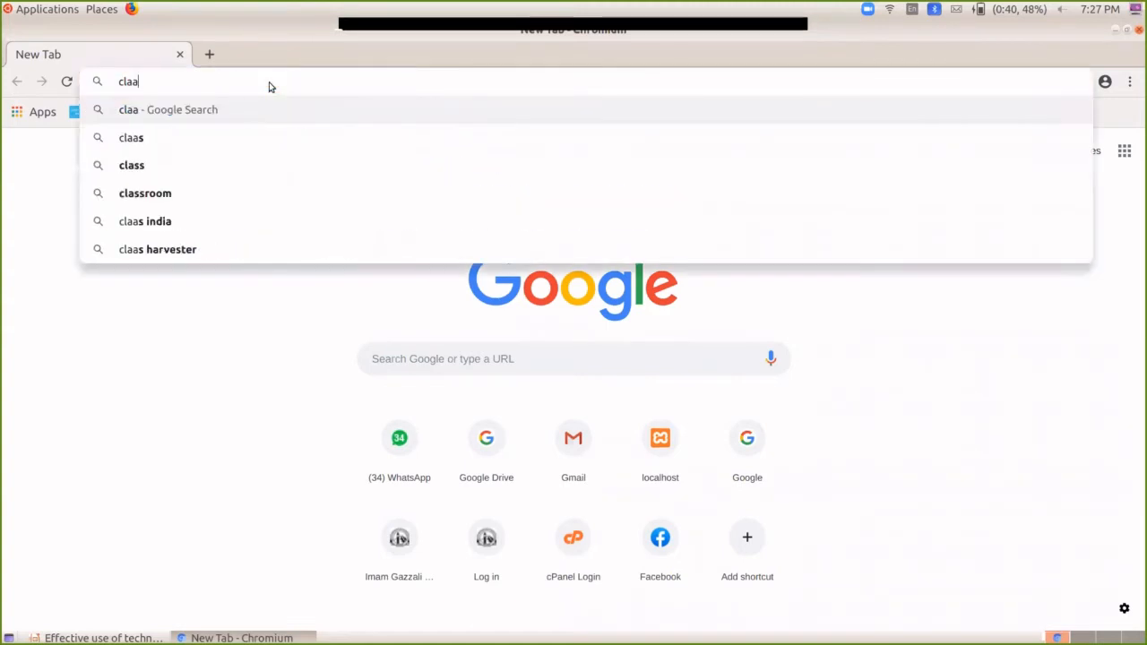
key("BackSpace")
type("ss")
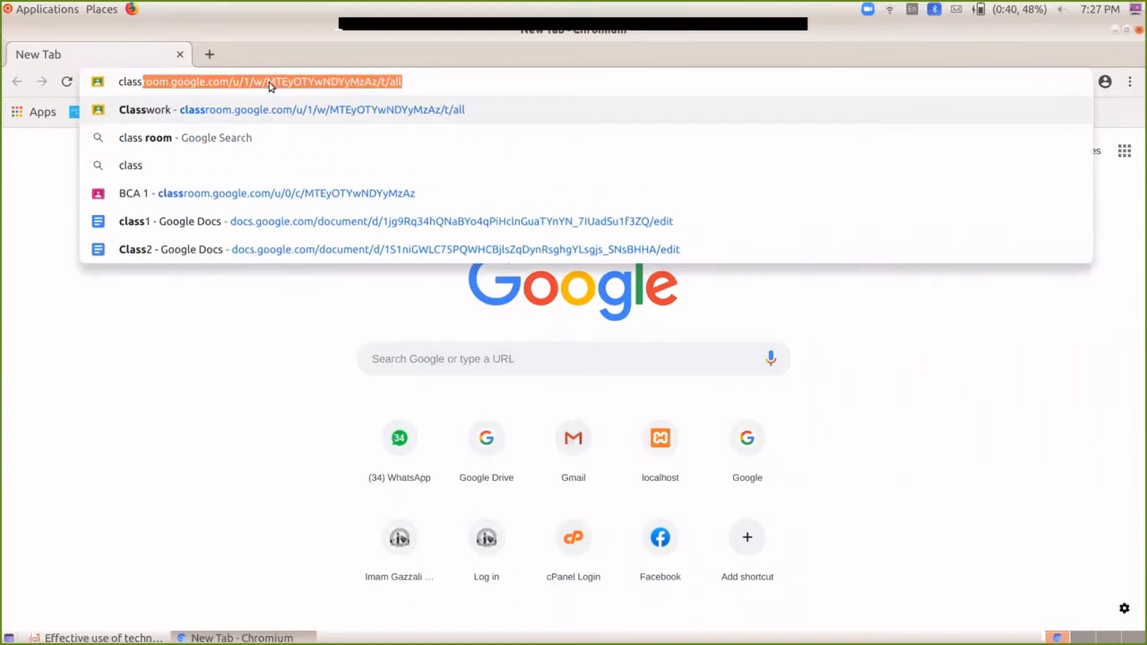
key("End")
key("BackSpace")
key("BackSpace")
key("BackSpace")
key("BackSpace")
key("BackSpace")
key("BackSpace")
key("BackSpace")
key("BackSpace")
key("BackSpace")
key("BackSpace")
key("BackSpace")
key("BackSpace")
key("BackSpace")
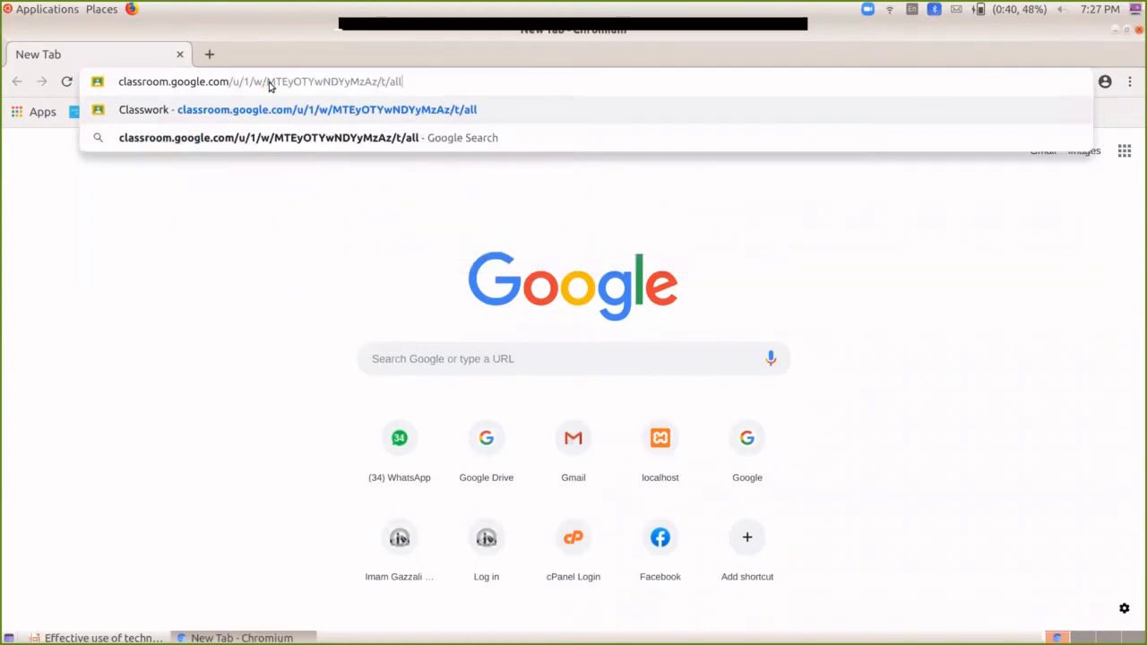
key("BackSpace")
key("BackSpace")
key("BackSpace")
key("BackSpace")
key("BackSpace")
key("BackSpace")
key("BackSpace")
key("BackSpace")
key("BackSpace")
key("BackSpace")
key("BackSpace")
key("BackSpace")
key("BackSpace")
key("BackSpace")
key("BackSpace")
key("BackSpace")
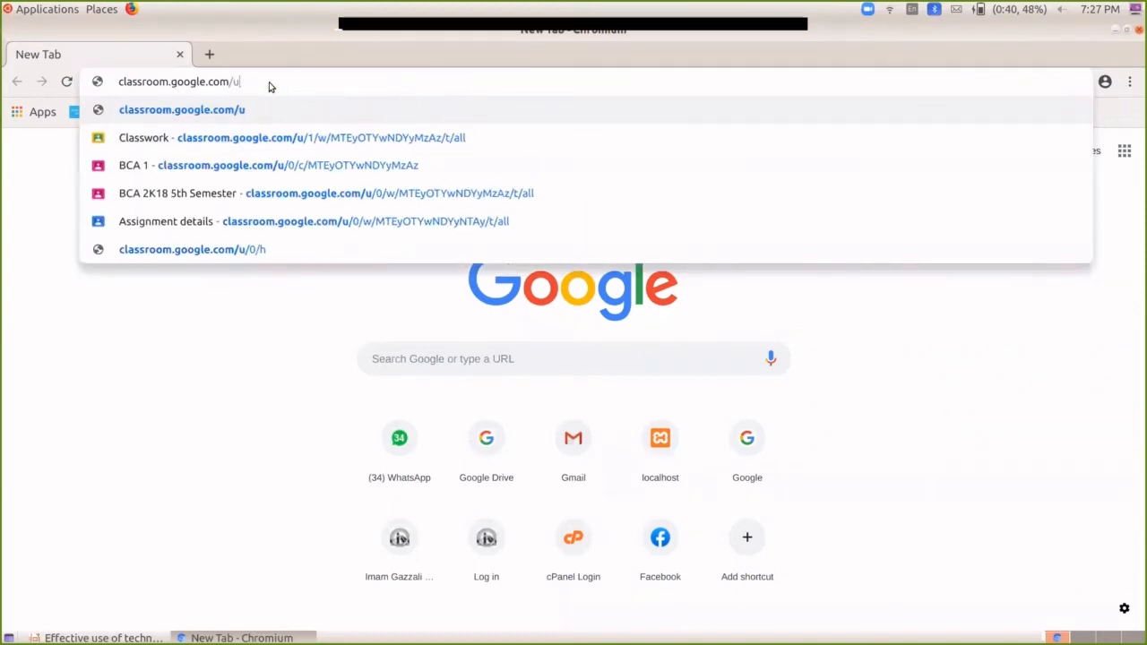
key("Return")
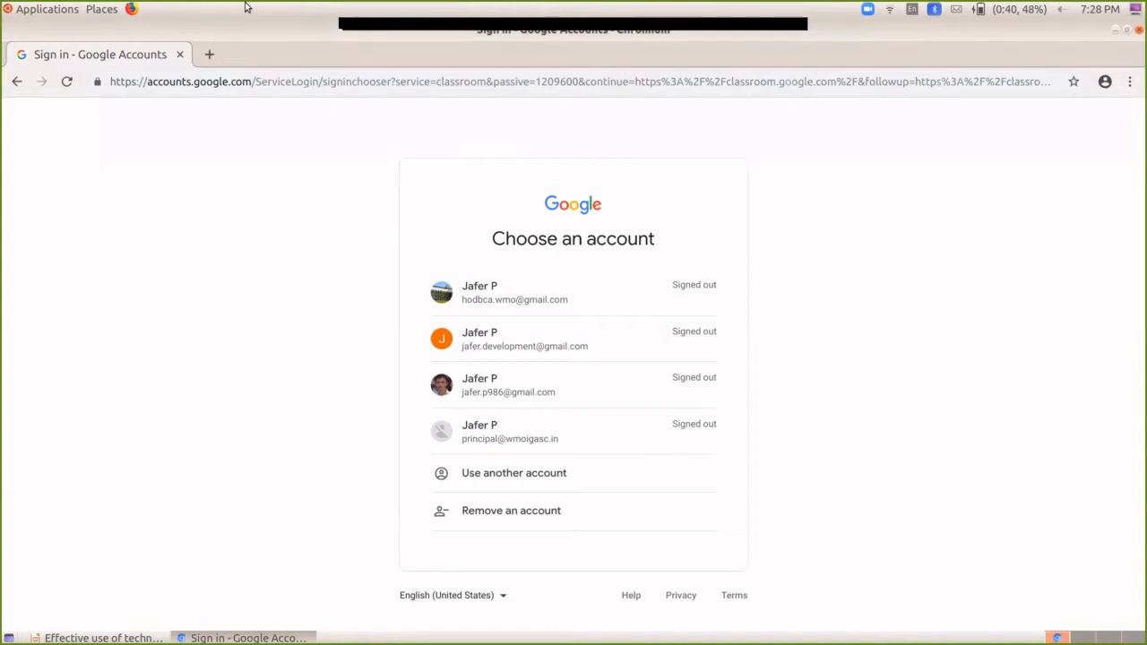
Step: Sign in with the first saved Google account and its password
left_click(517, 298)
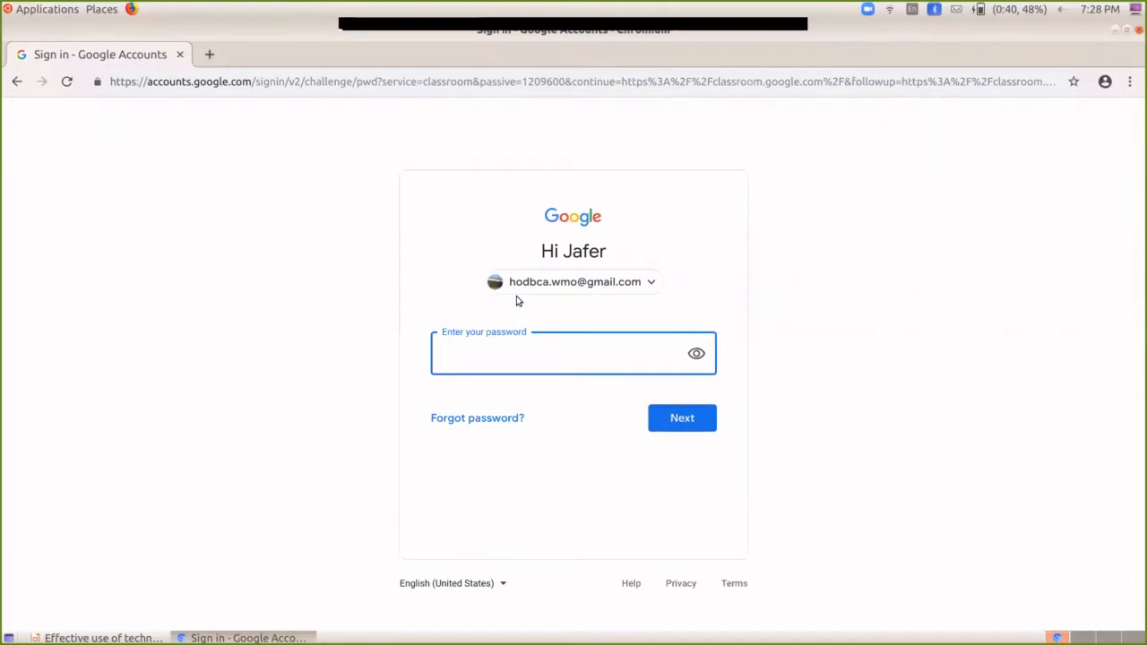
type("********")
key("Return")
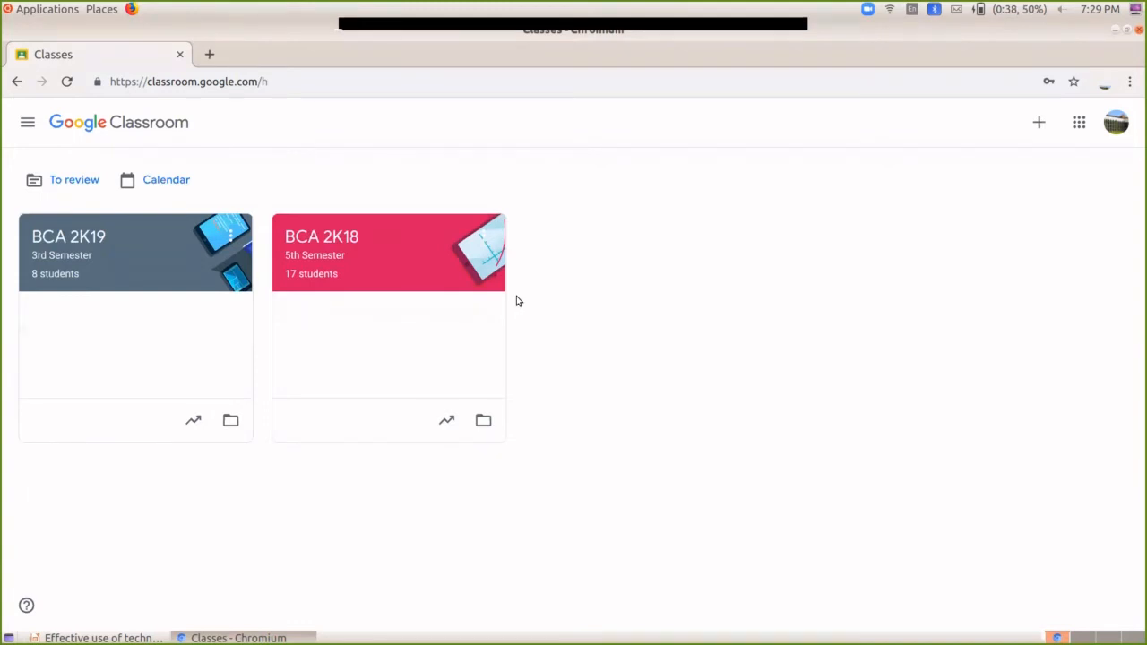
Step: Choose Create class and accept the school-use notice to reach the class form
left_click(1039, 131)
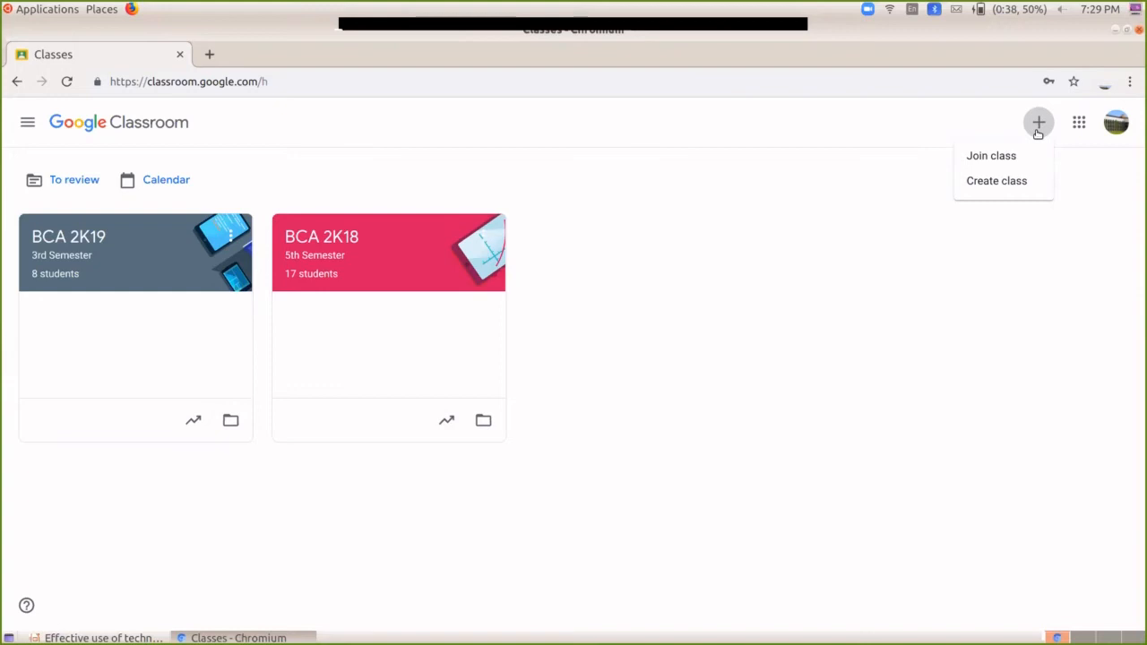
left_click(983, 182)
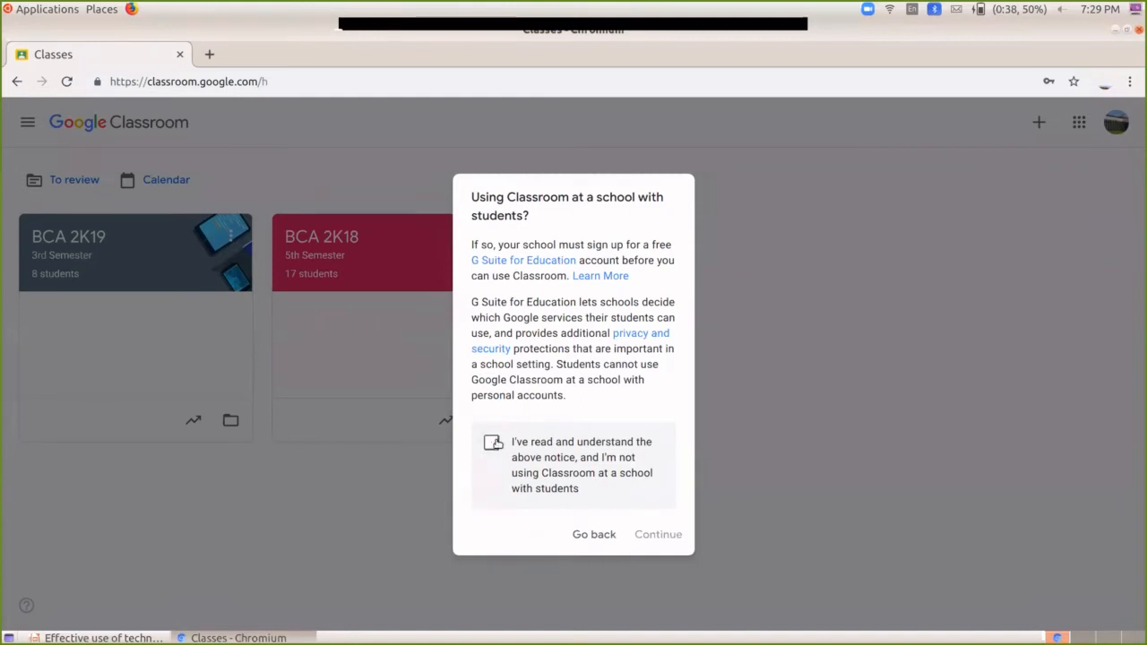
left_click(492, 441)
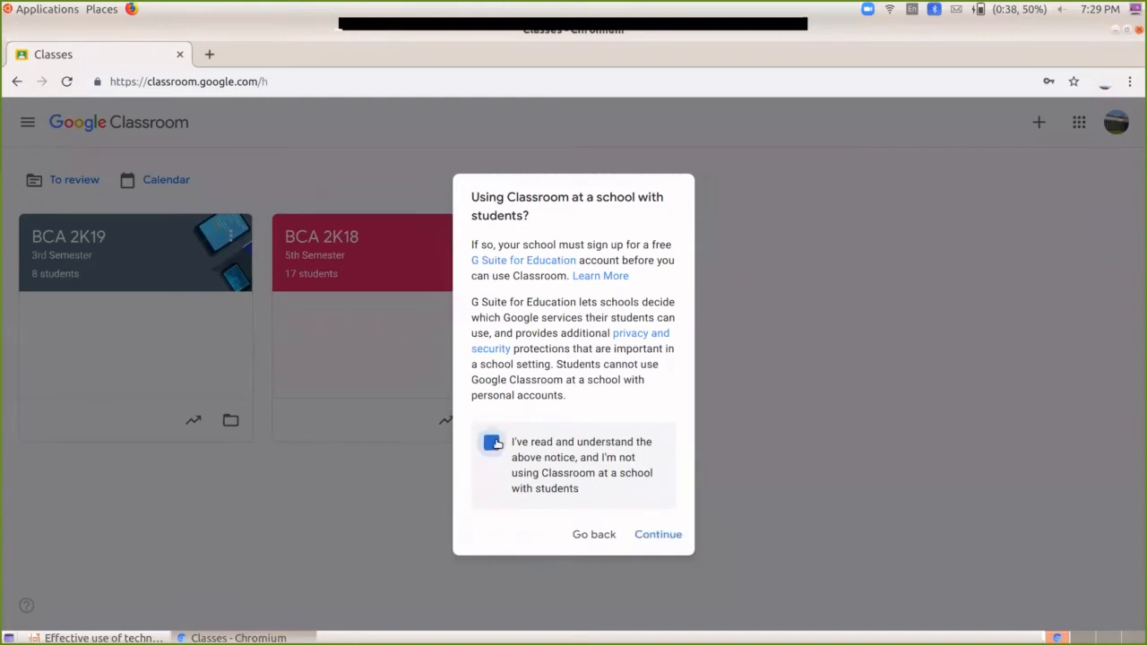
left_click(659, 534)
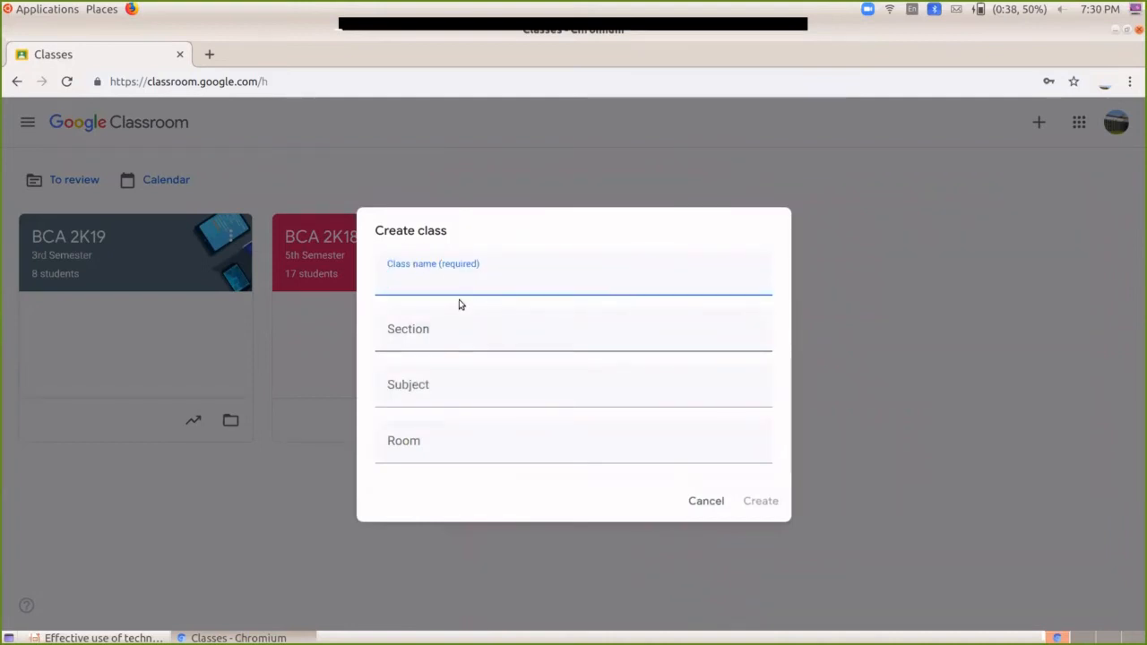
Step: Create class 'BCA 2K20' with section '1st semster' and room 'R1'
type("BCA @K20")
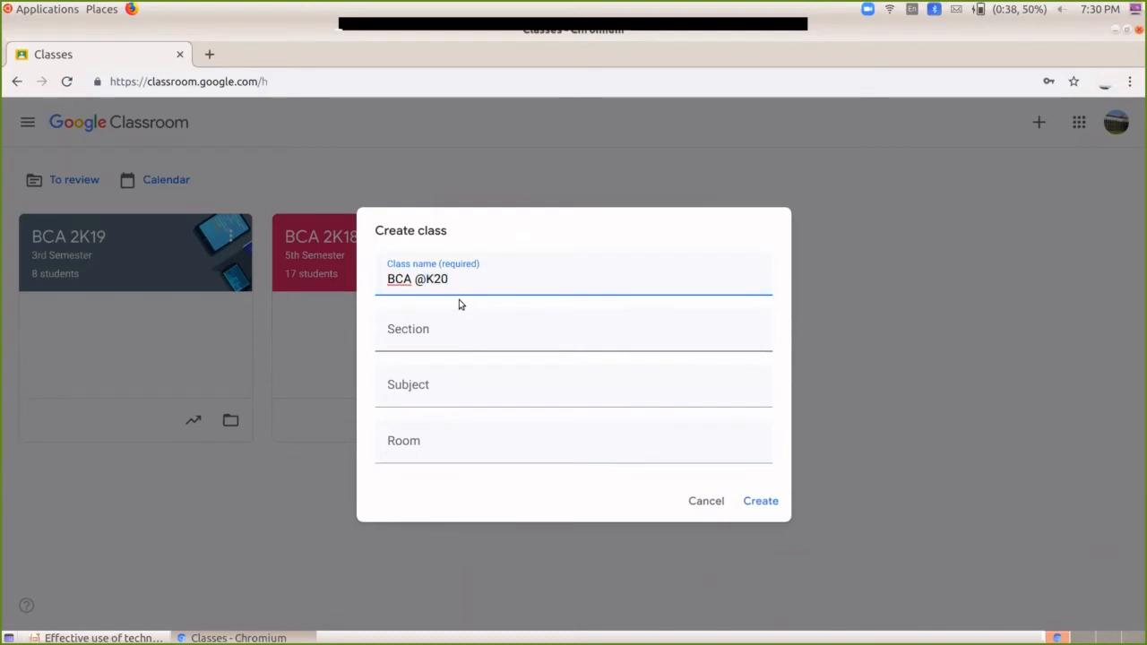
key("BackSpace")
key("BackSpace")
key("BackSpace")
key("BackSpace")
type("2")
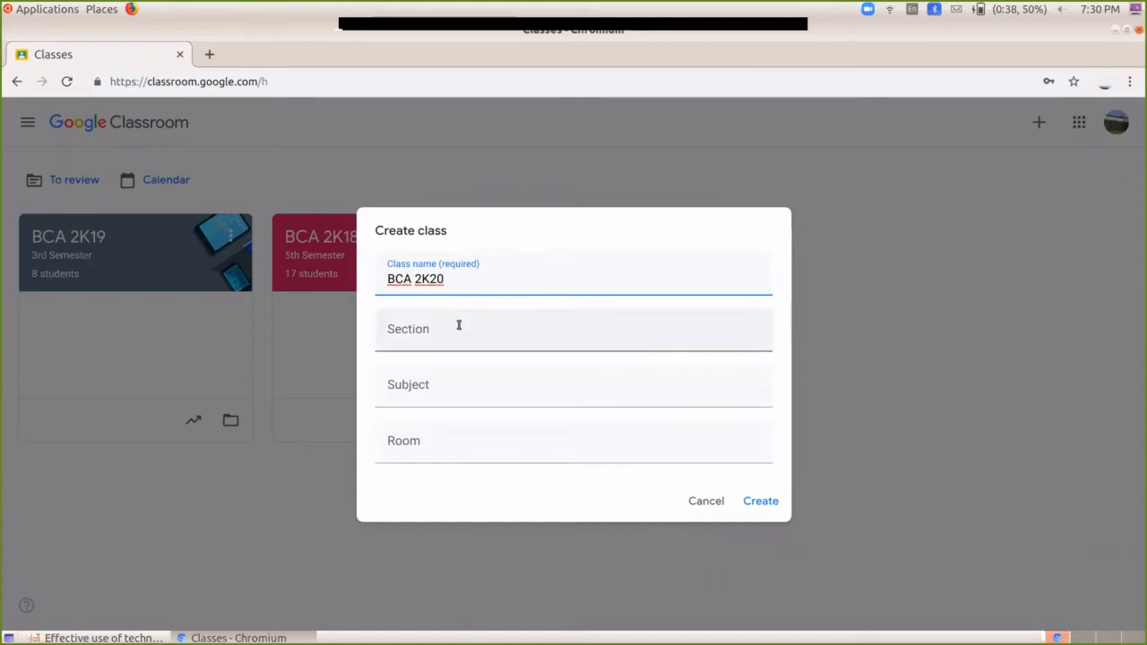
left_click(458, 325)
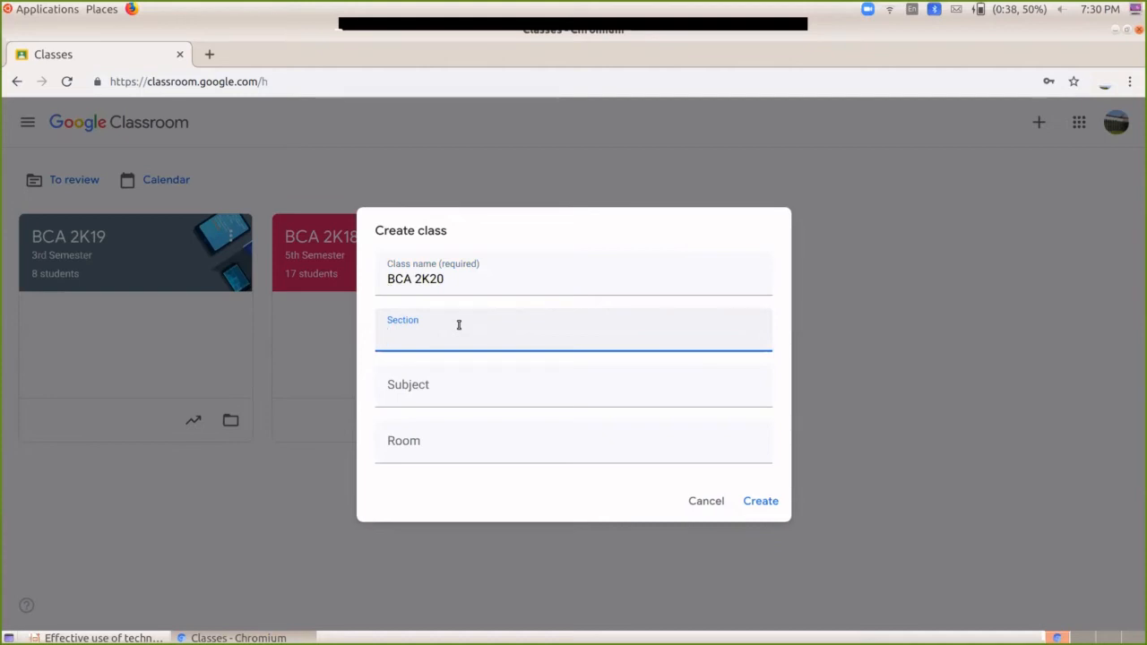
type("1st semster")
left_click(447, 383)
left_click(467, 445)
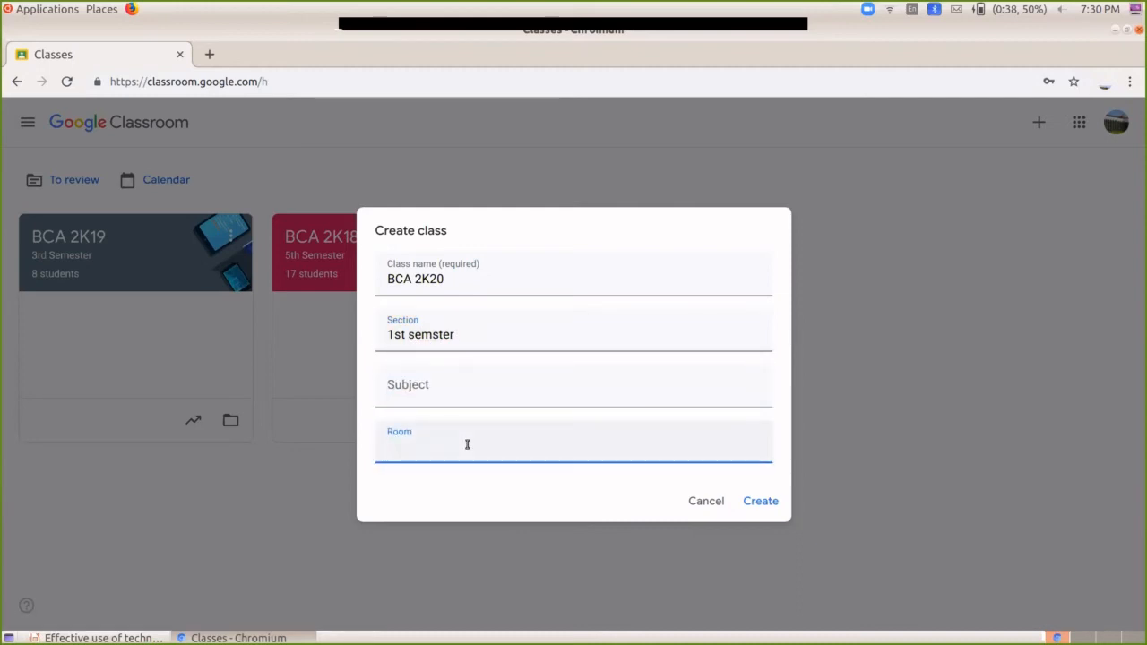
type("R1")
left_click(772, 502)
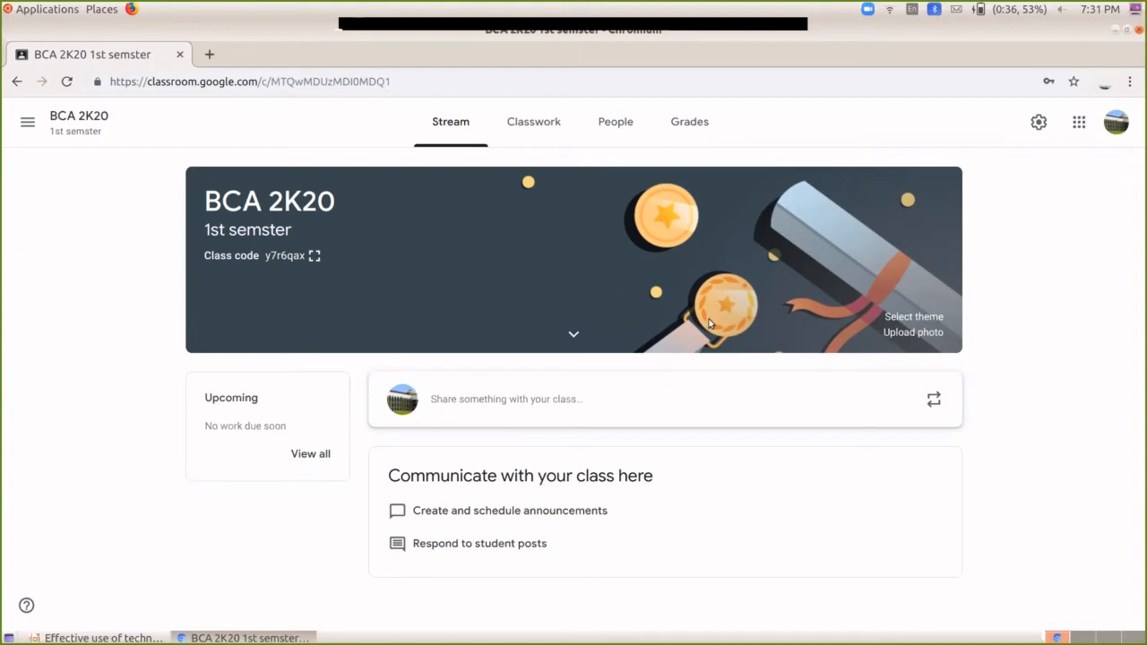
Step: Open the theme Gallery from Select theme on the BCA 2K20 banner
left_click(919, 317)
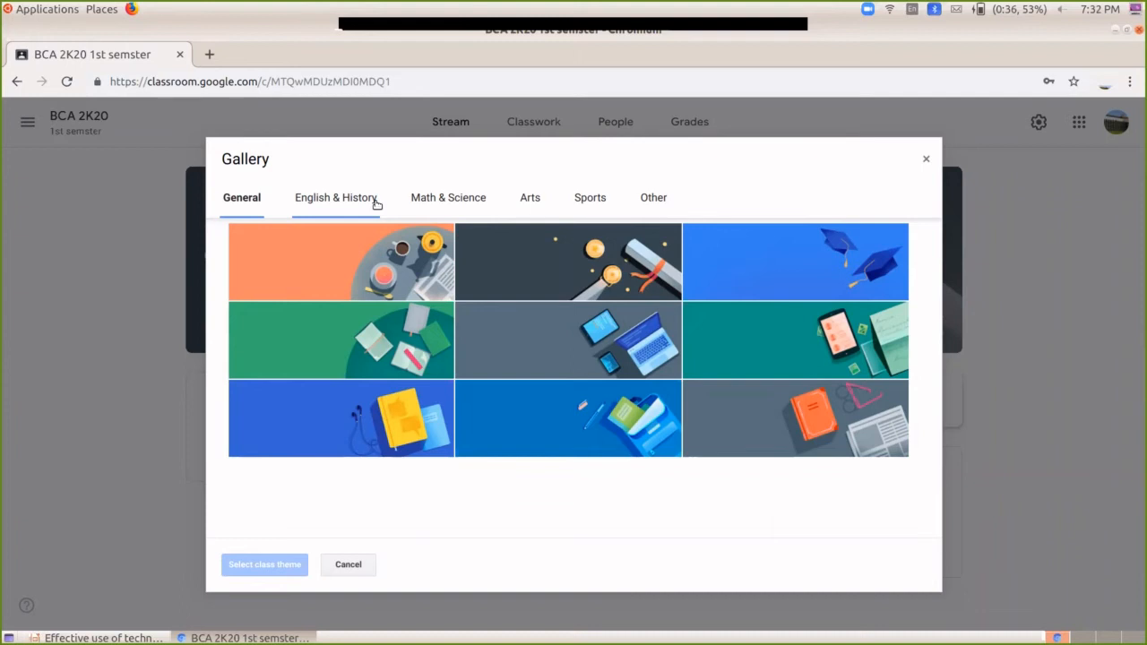
Step: Set the pink Math & Science banner (Math.jpg) with tablet graph and calculator
left_click(444, 202)
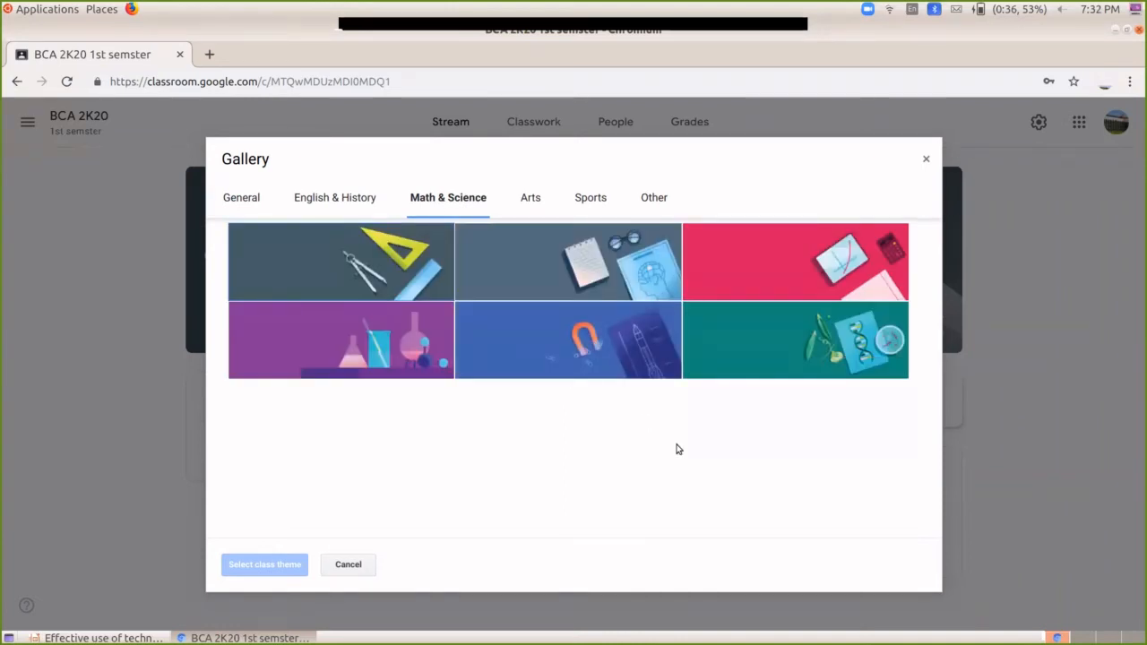
left_click(796, 274)
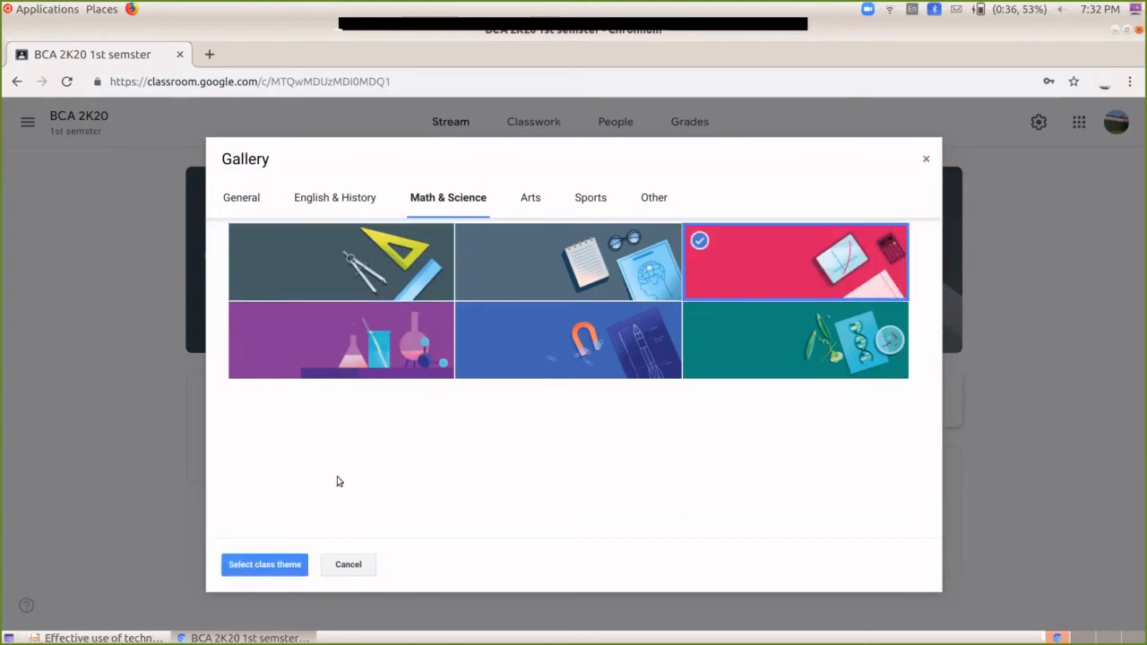
left_click(262, 564)
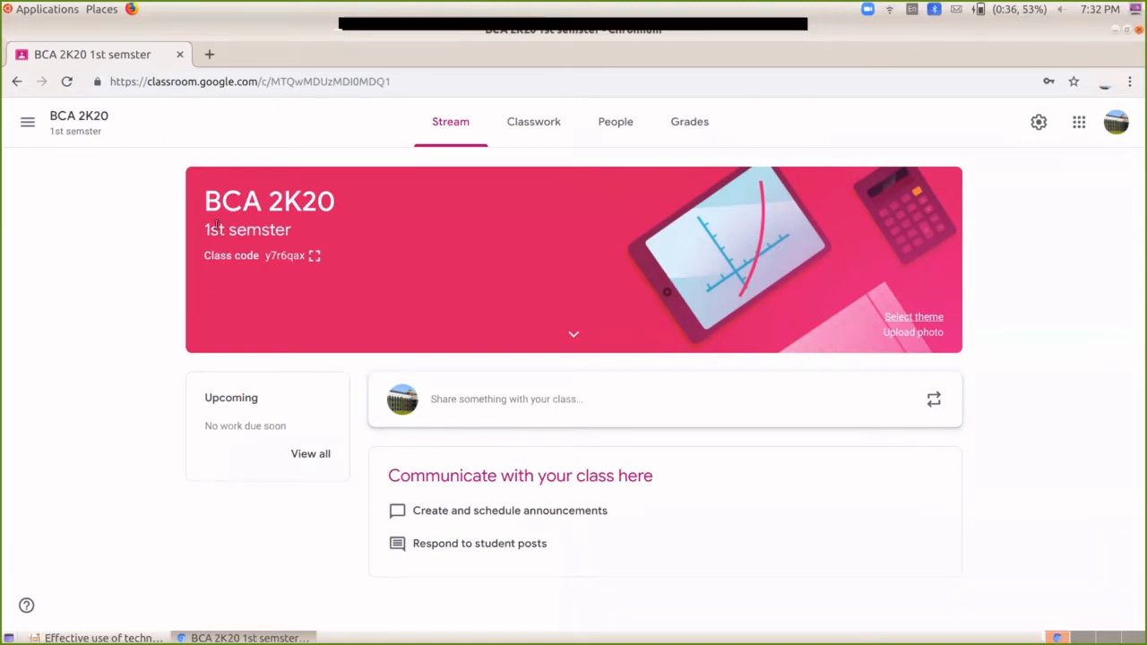
left_click_drag(269, 257, 309, 257)
left_click(271, 268)
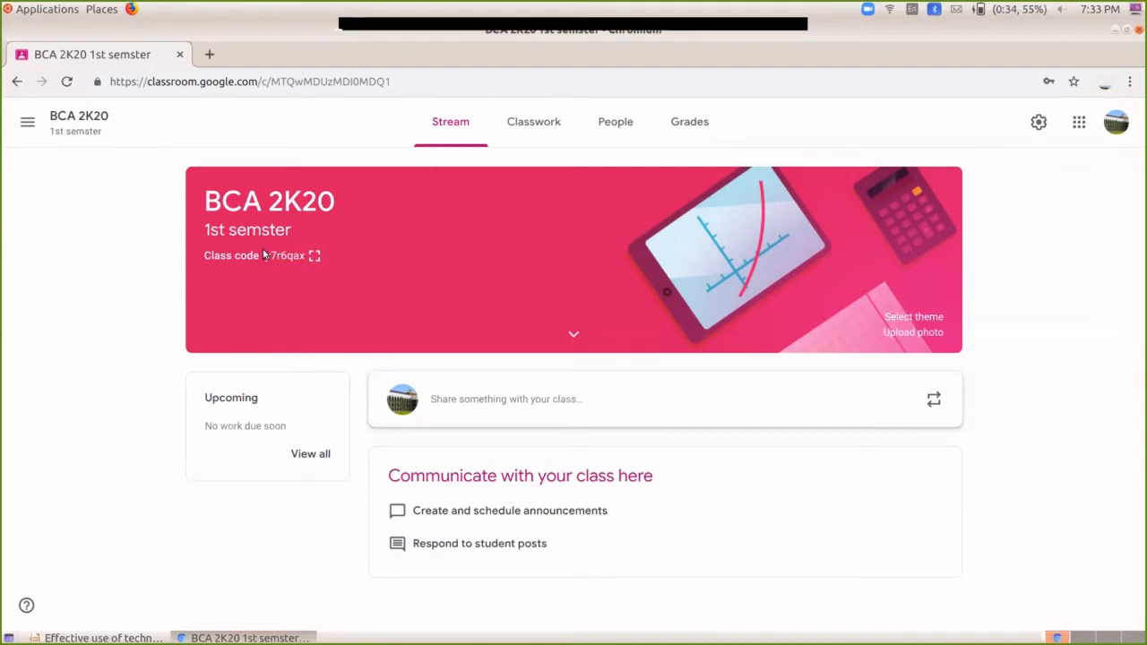
left_click_drag(206, 203, 337, 207)
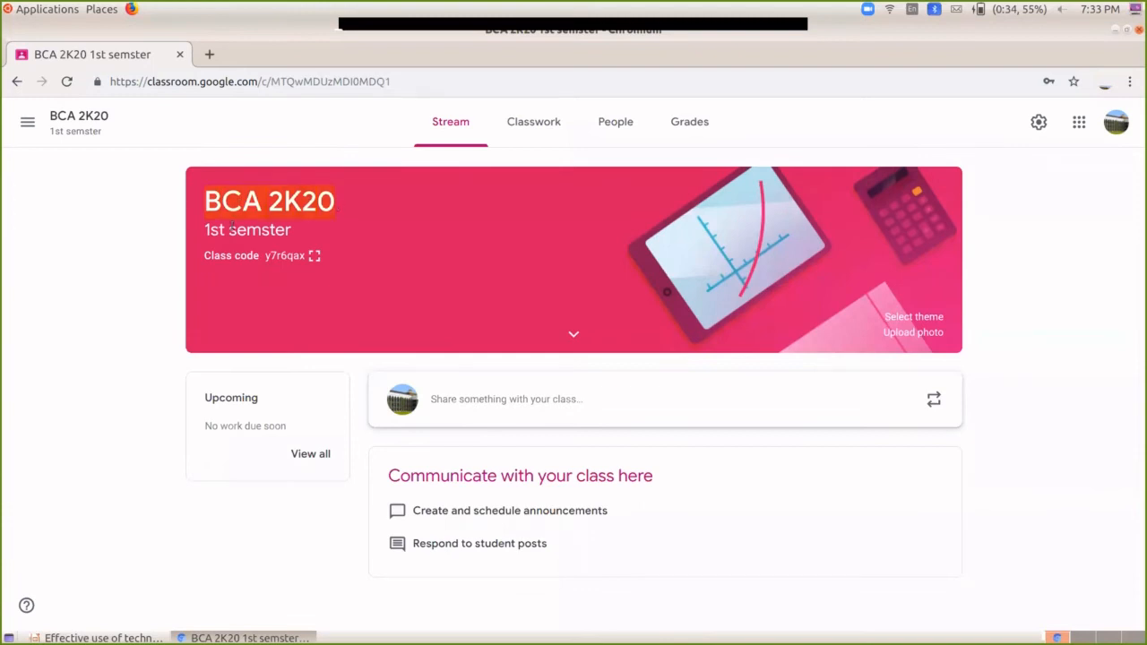
left_click(207, 230)
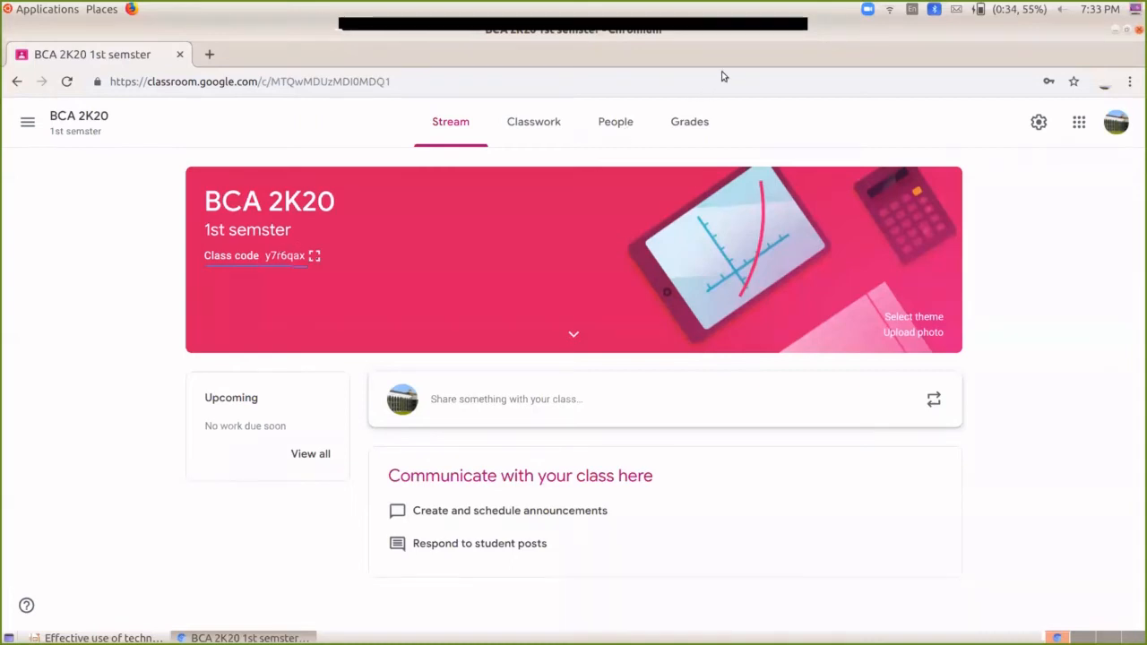
Step: Show the BCA 2K20 class code enlarged and copy the class invite link
left_click(314, 257)
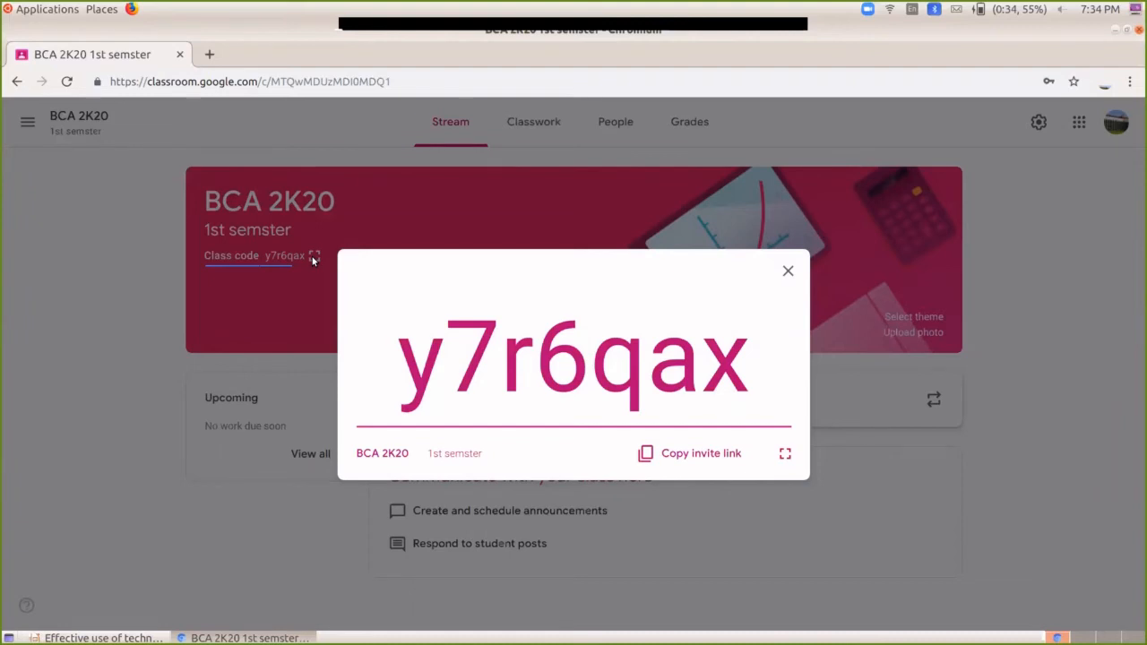
left_click(788, 271)
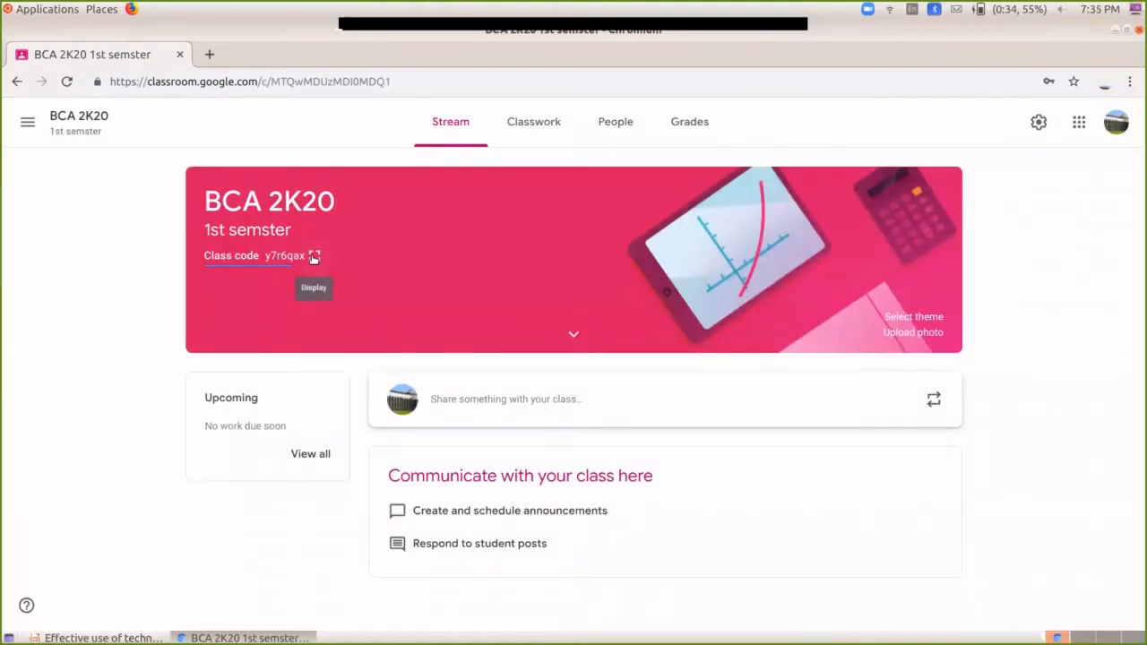
left_click(314, 258)
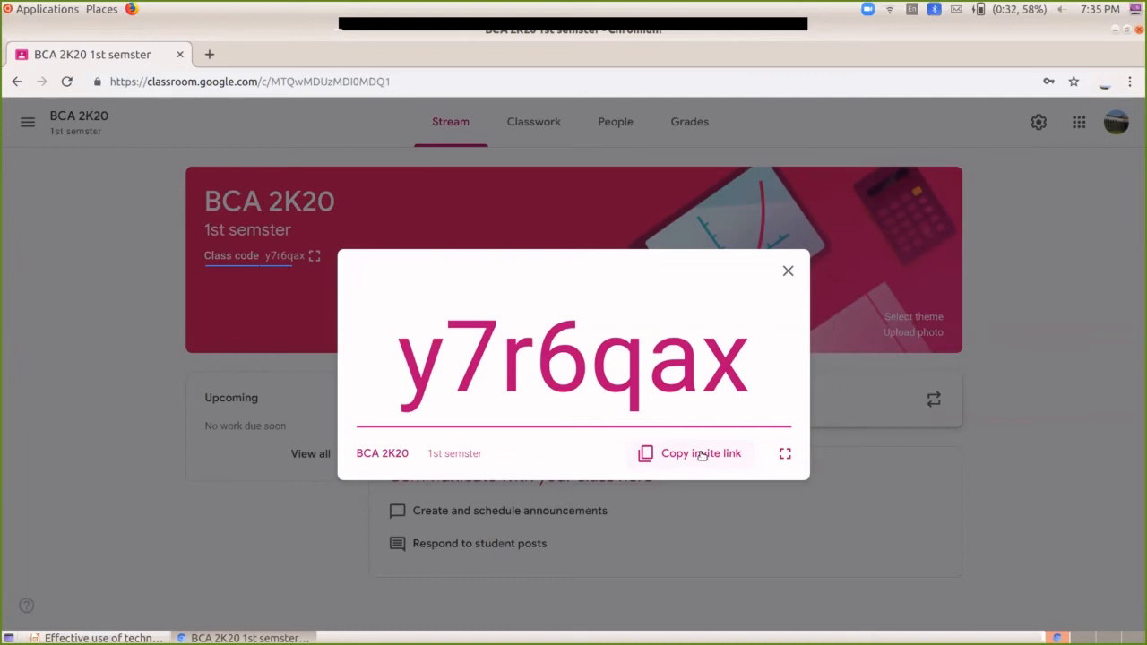
left_click(702, 454)
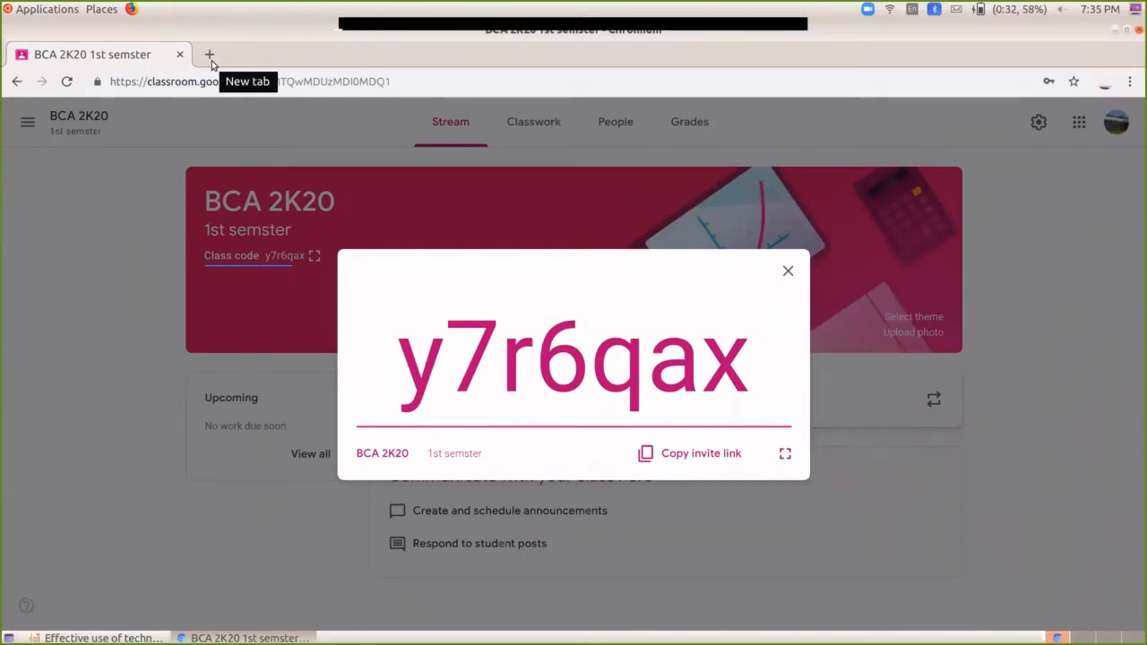
Step: Open web.whatsapp.com in a new tab and switch to it once loaded
left_click(210, 56)
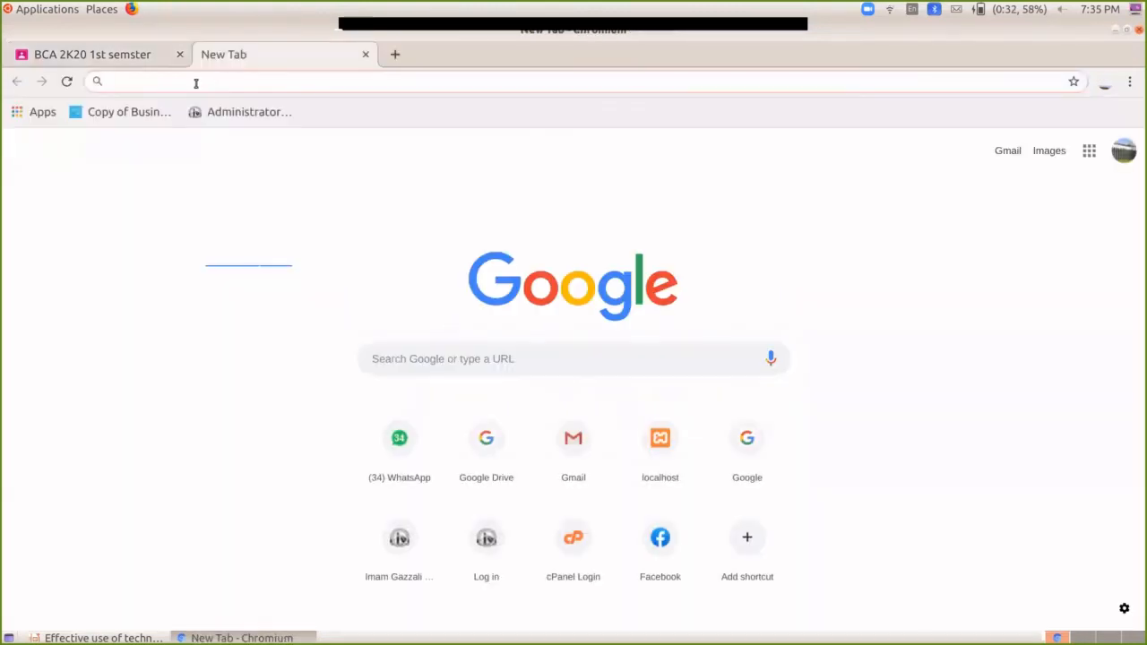
type("what")
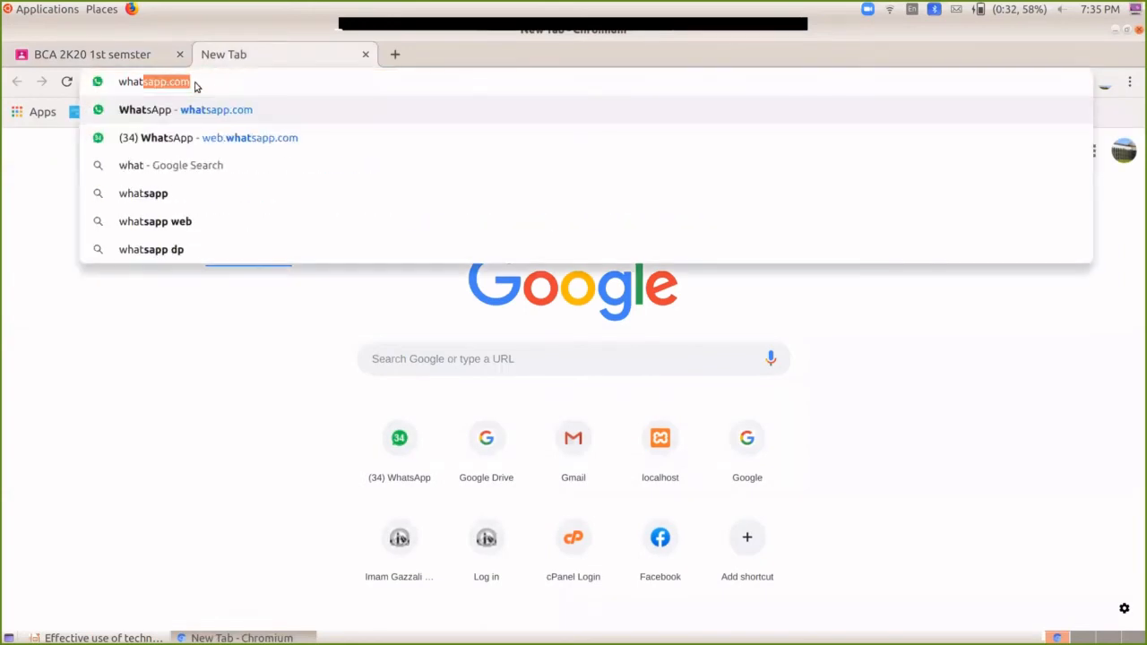
left_click(208, 137)
left_click(79, 54)
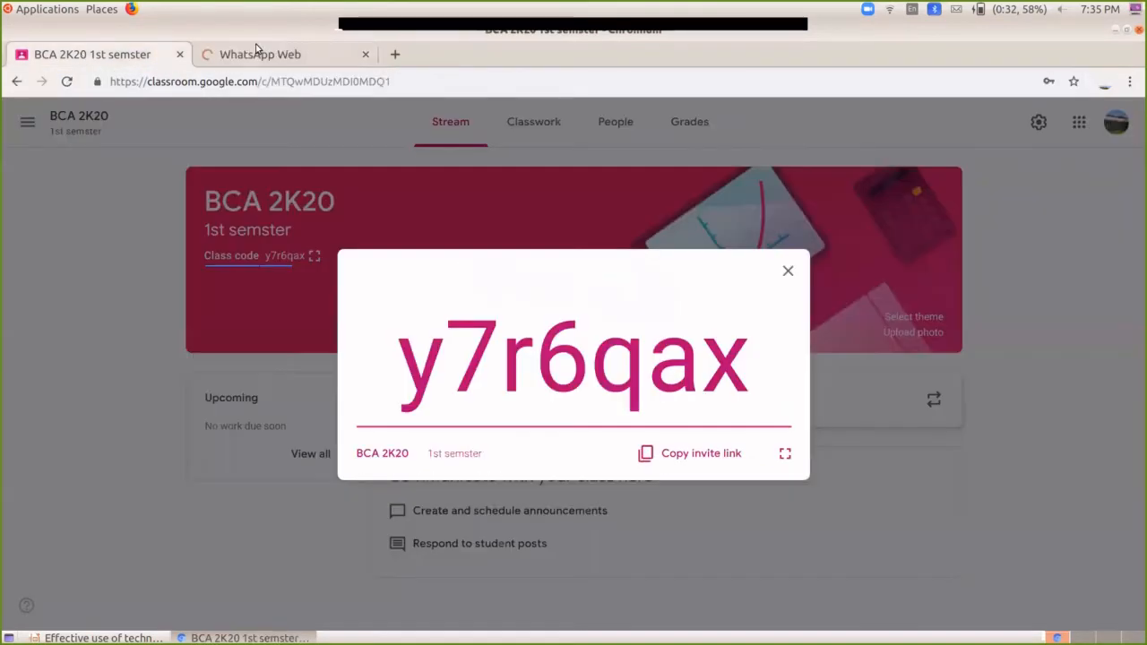
left_click(268, 52)
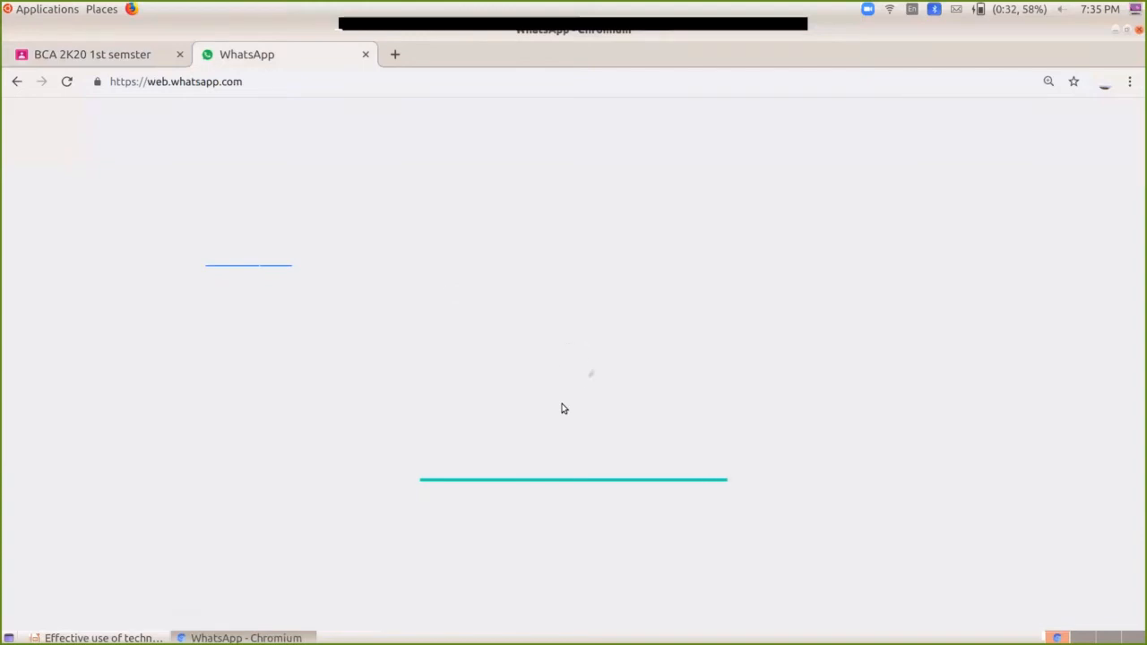
left_click(114, 55)
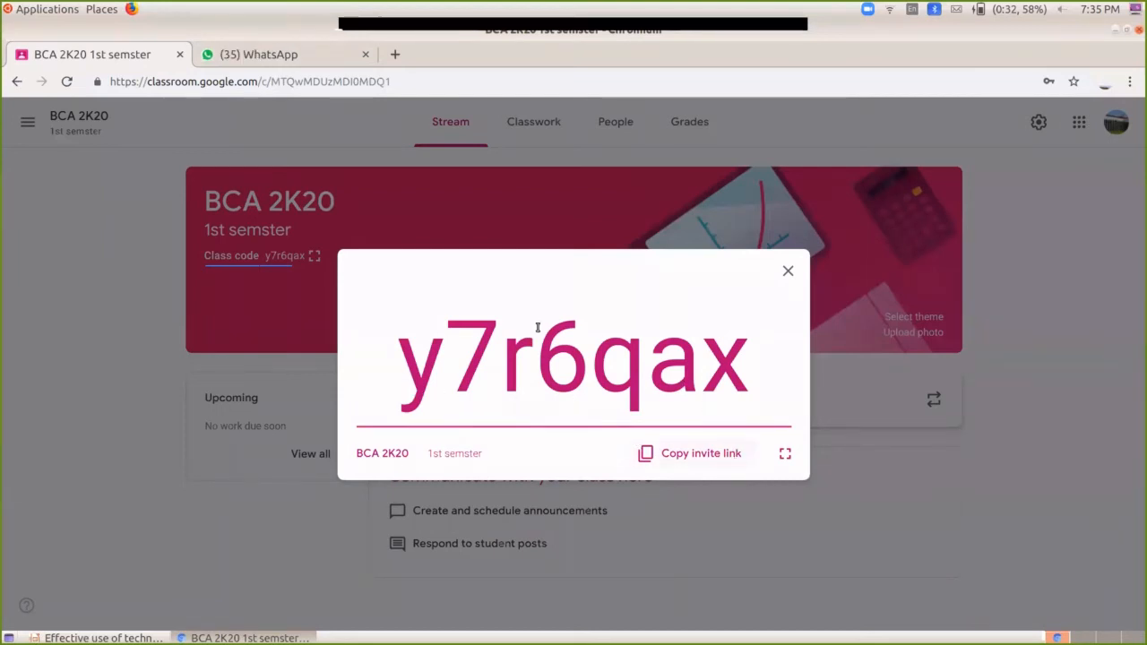
left_click(274, 49)
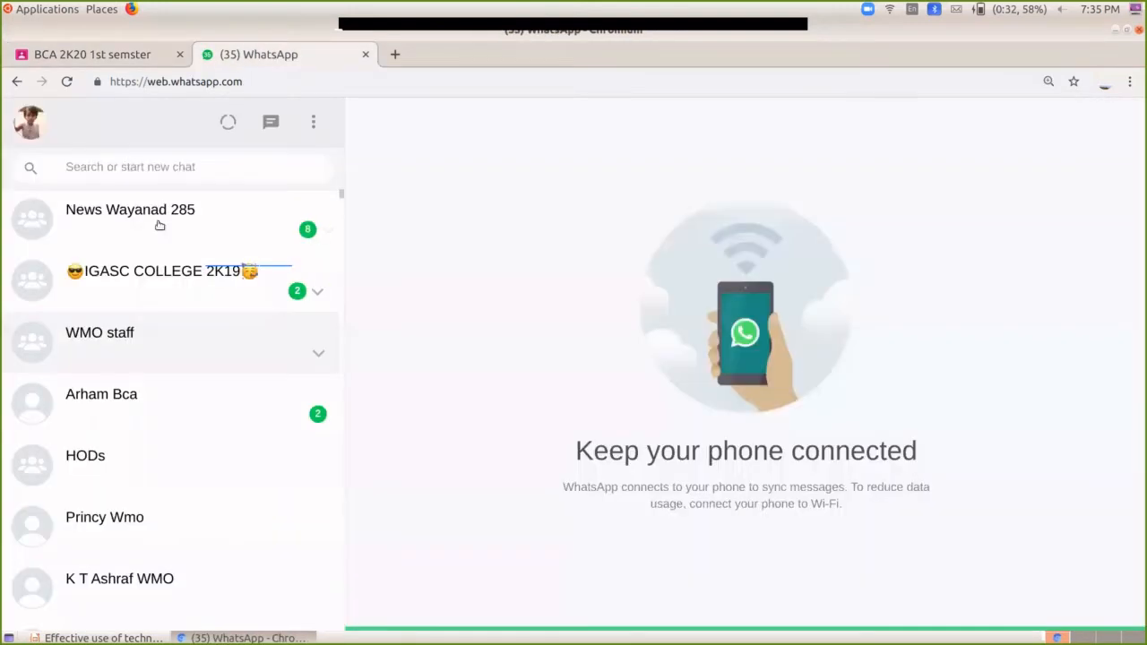
Step: Paste and send the class invite link in the Principal's WhatsApp chat, then return to Classroom
left_click(129, 162)
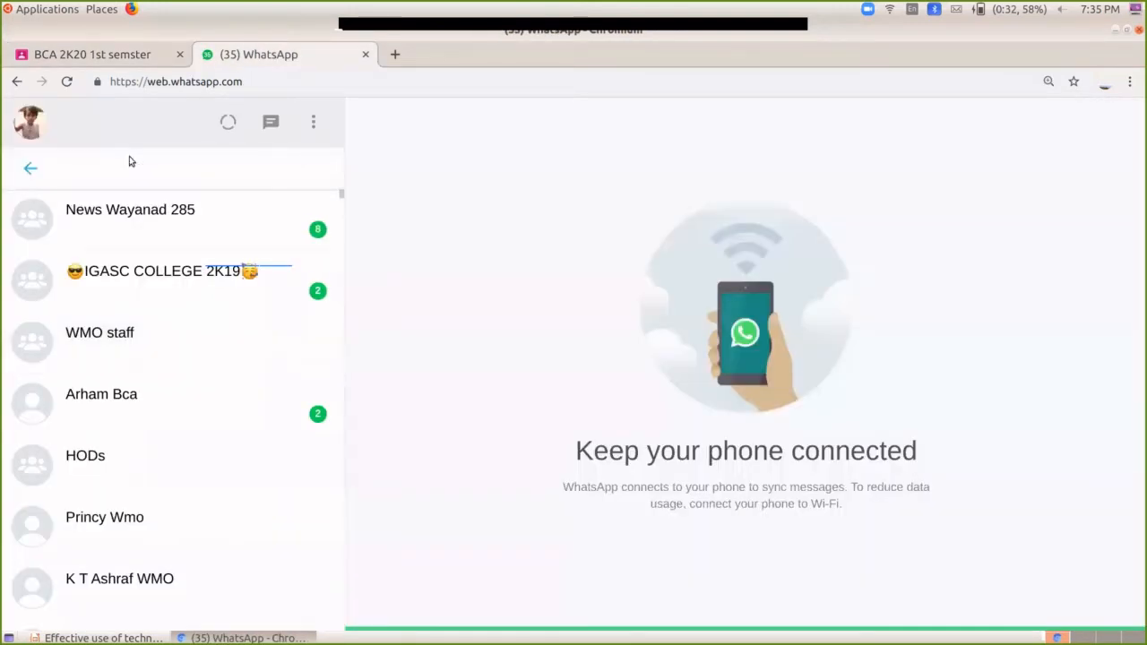
type("prin")
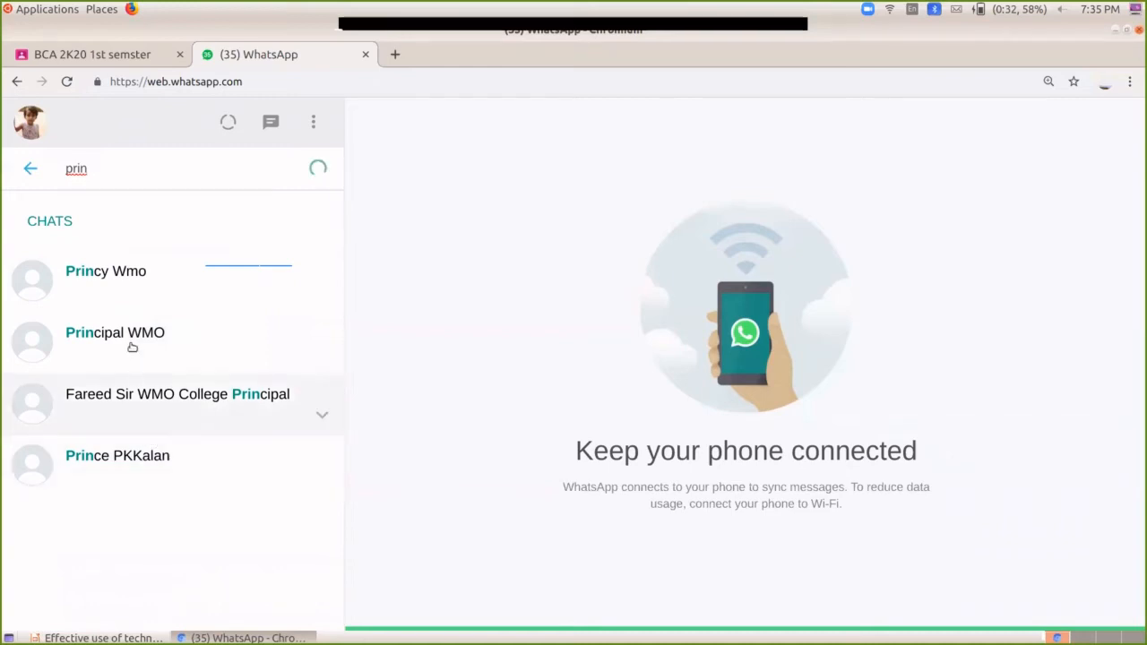
left_click(132, 347)
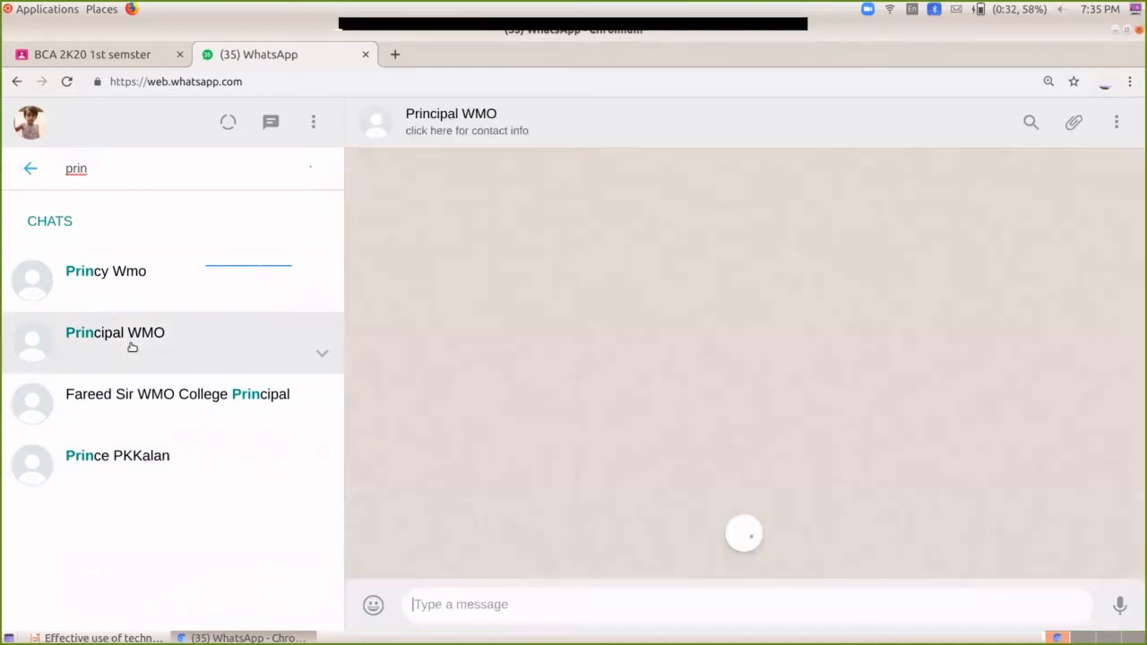
right_click(496, 607)
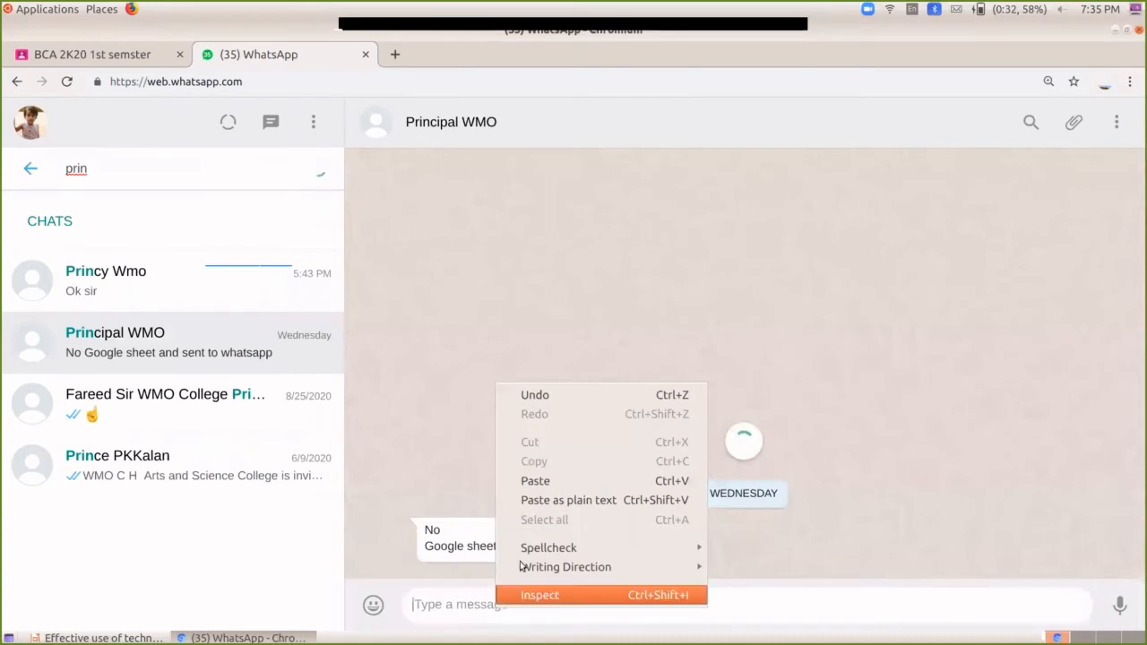
left_click(532, 482)
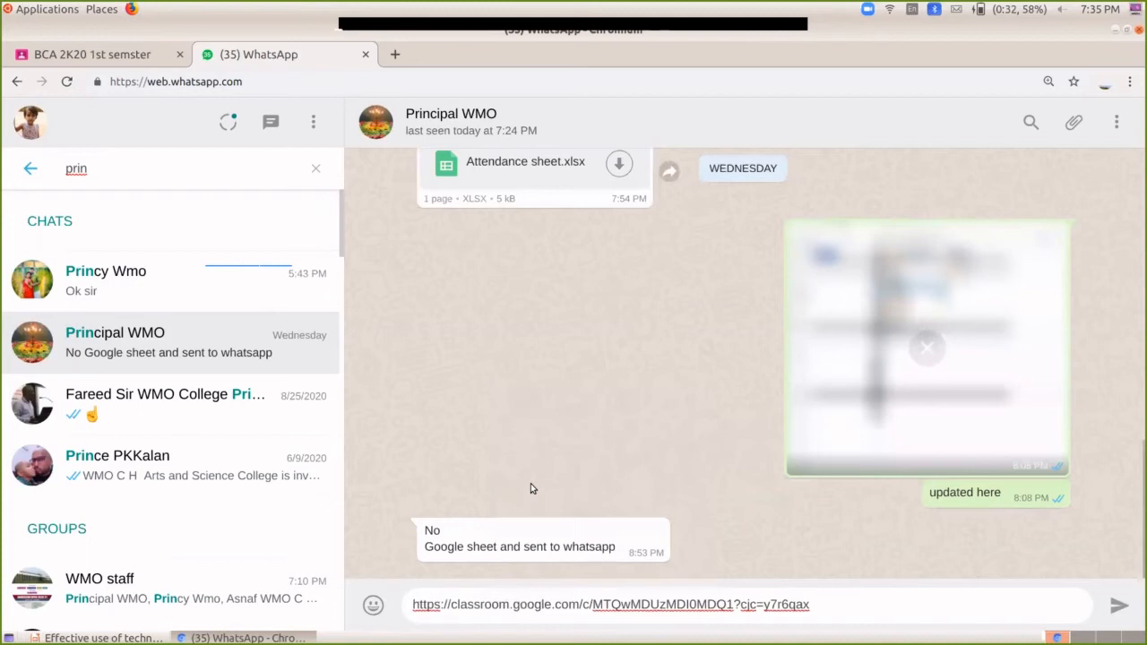
left_click(1115, 611)
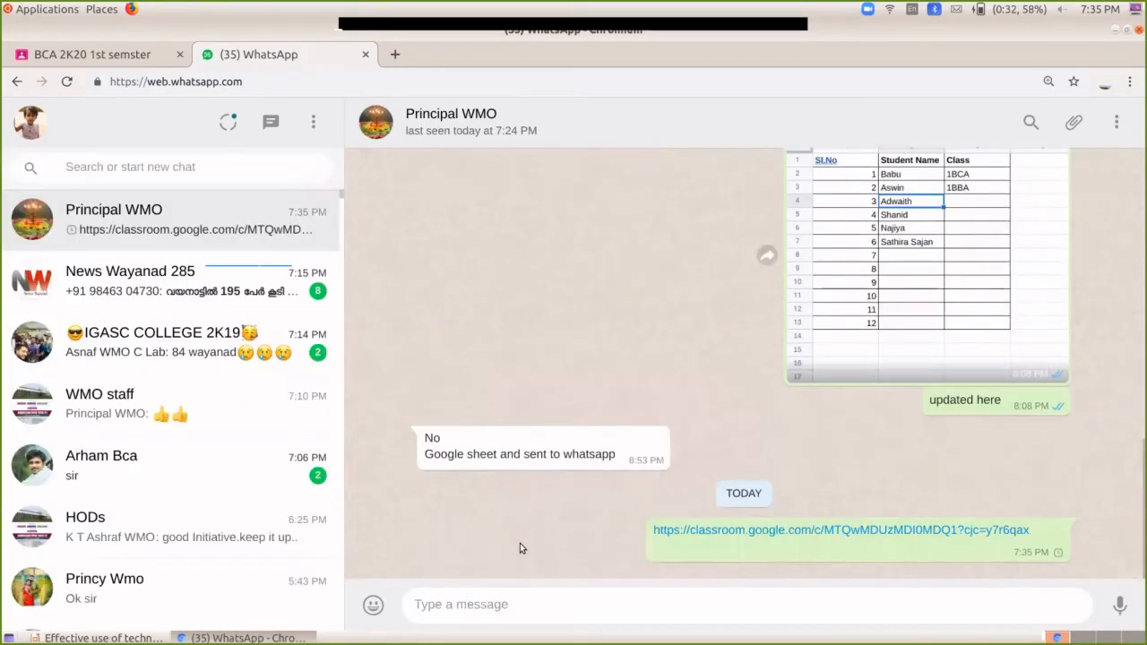
left_click(86, 56)
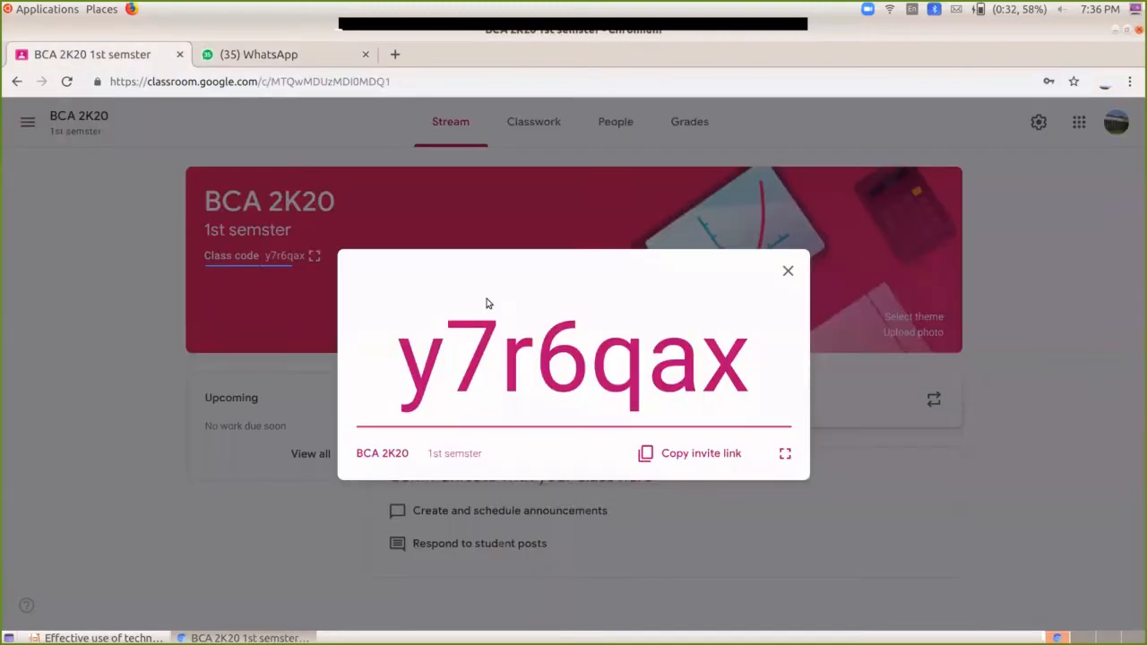
Step: Close the enlarged class code and view the BCA 2K20 People page
left_click(787, 273)
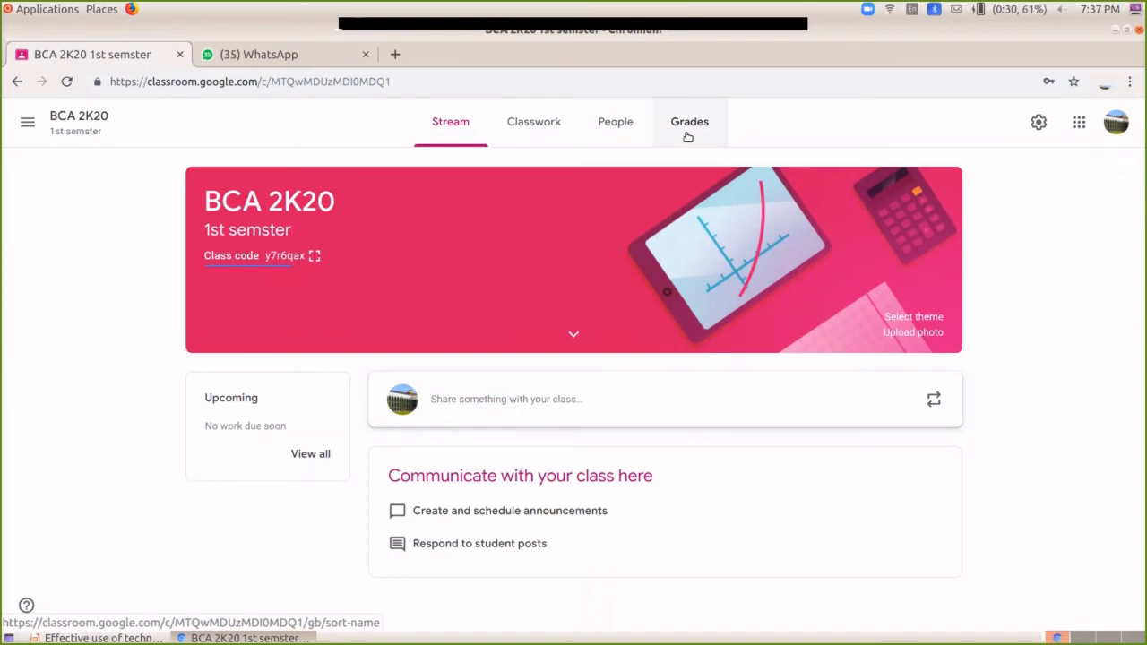
left_click(625, 135)
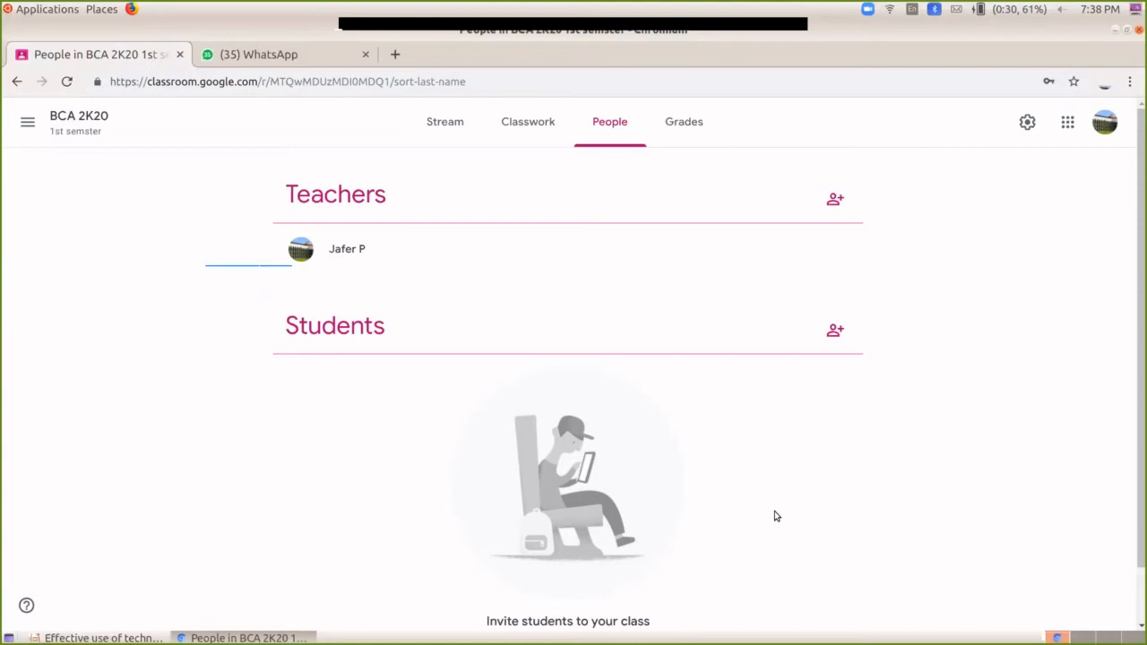
Step: Invite a co-teacher to BCA 2K20 by searching their Gmail address and selecting it
left_click(834, 201)
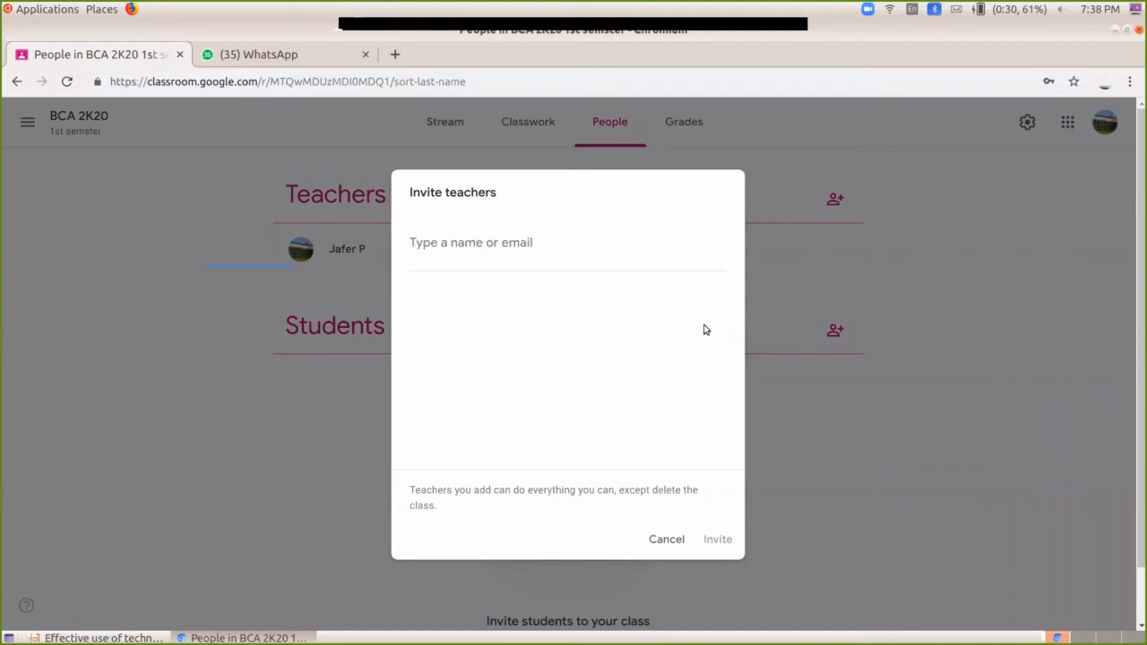
type("pr")
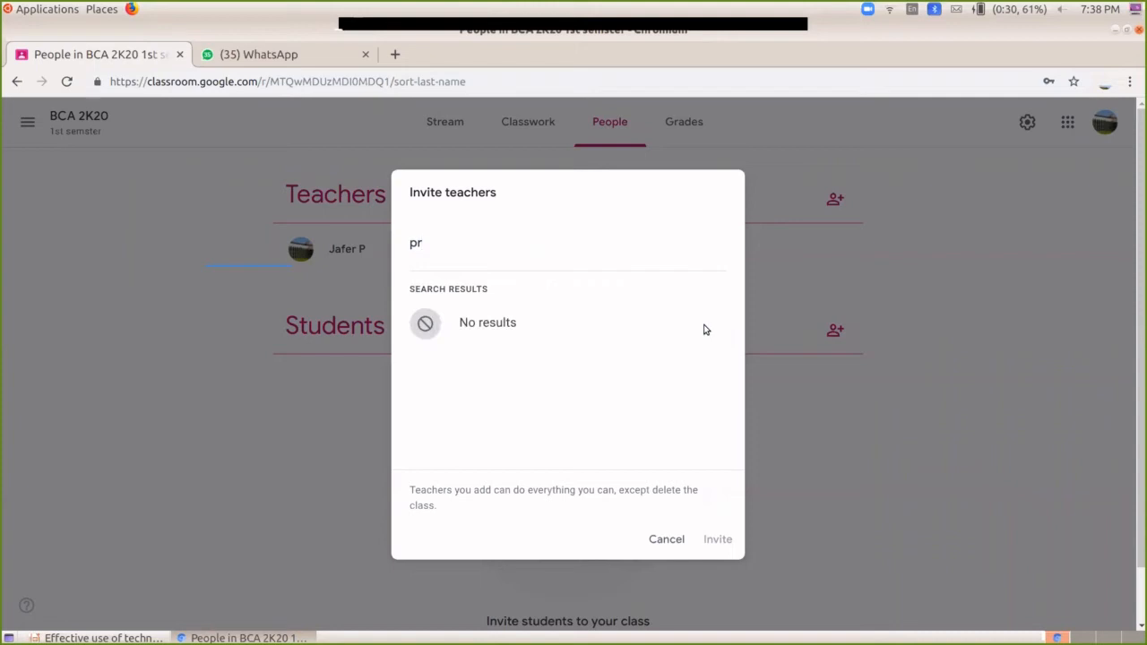
key("BackSpace")
key("BackSpace")
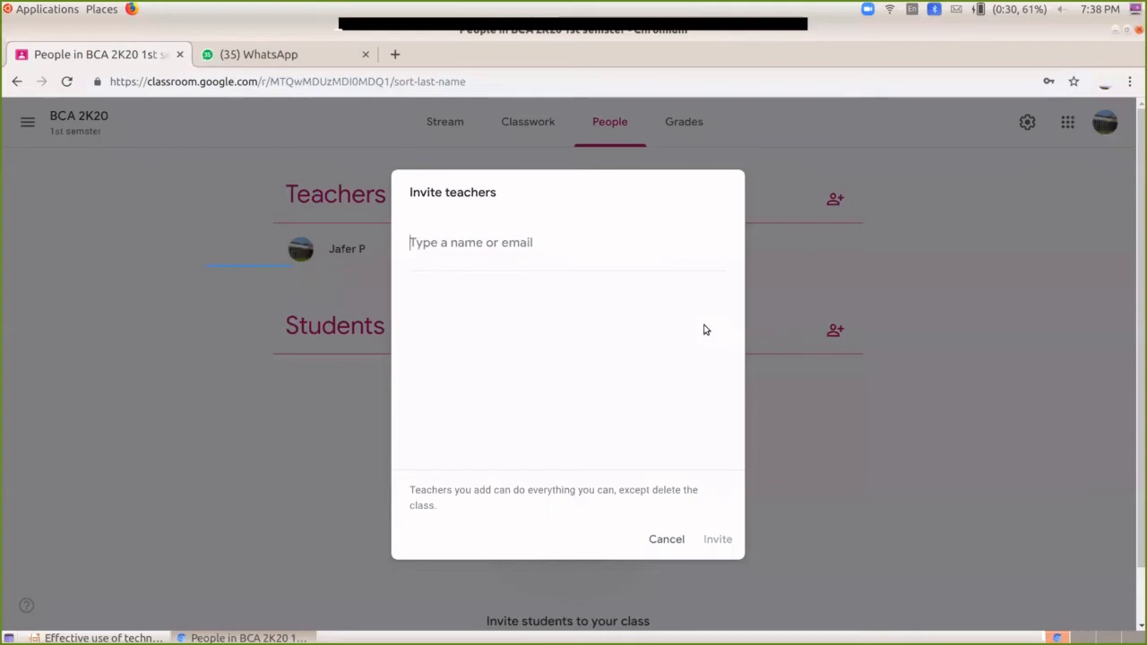
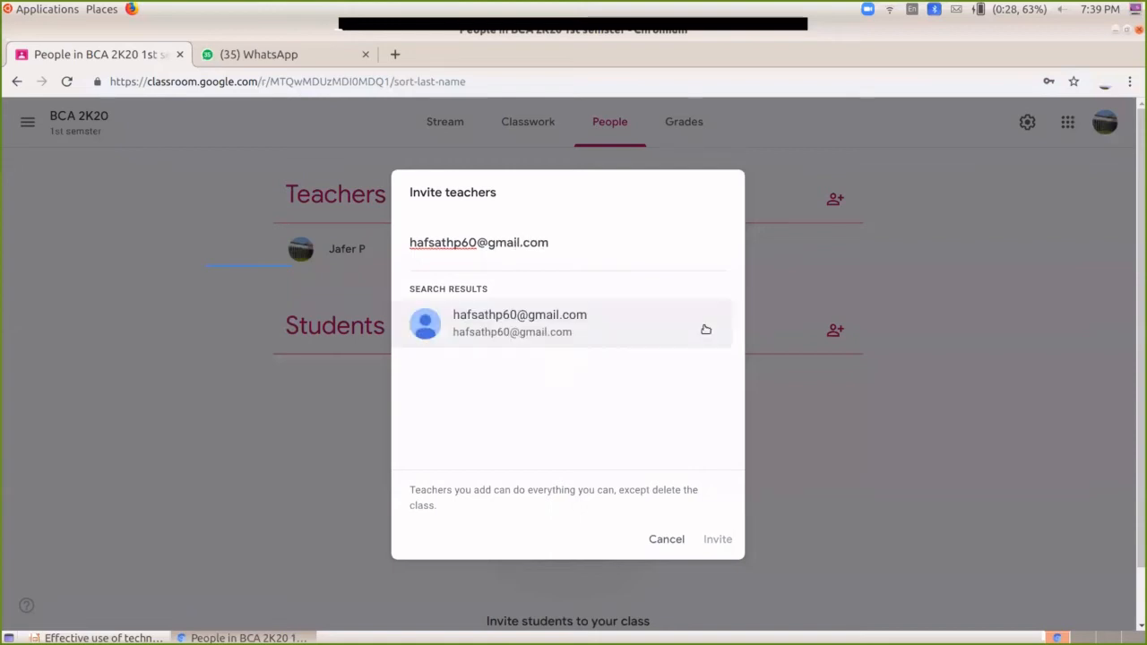
left_click(566, 331)
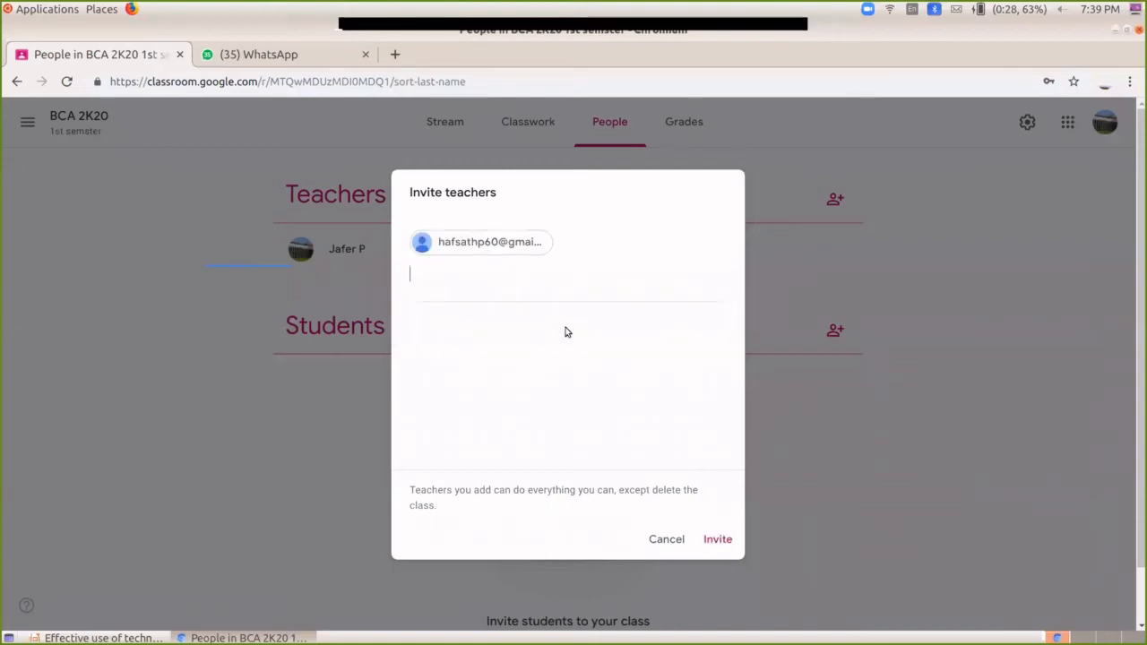
left_click(717, 540)
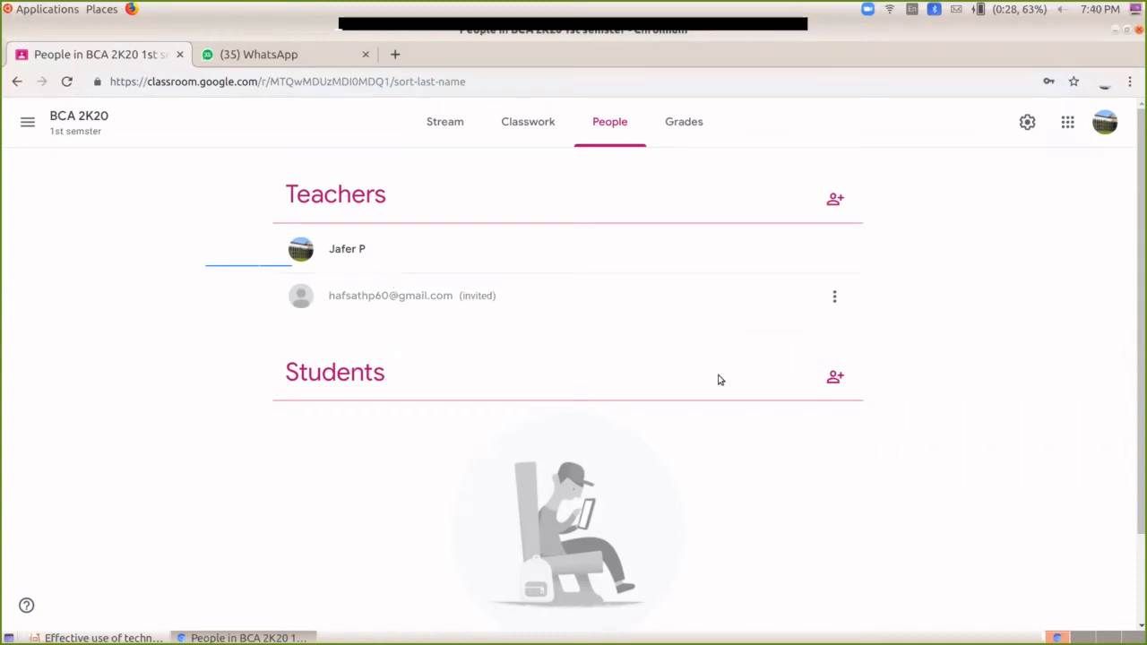
Step: Open the Invite students dialog from the Students section of the People page
left_click(834, 380)
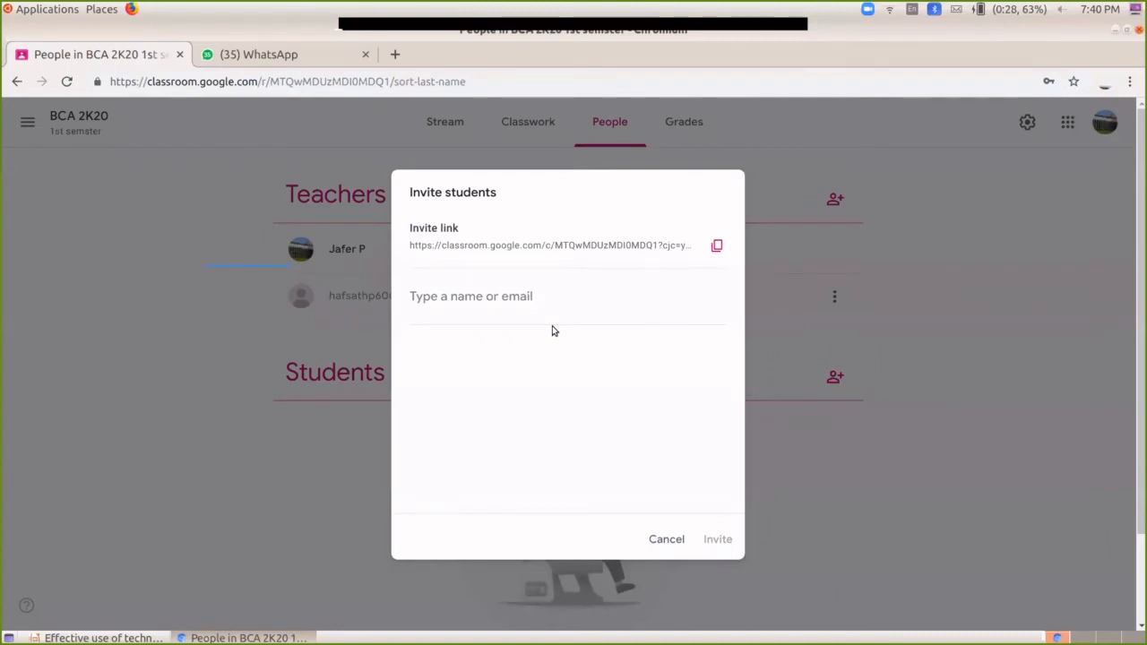
Step: Search for a student by partial name and invite the matching account to BCA 2K20
left_click(534, 301)
type("a")
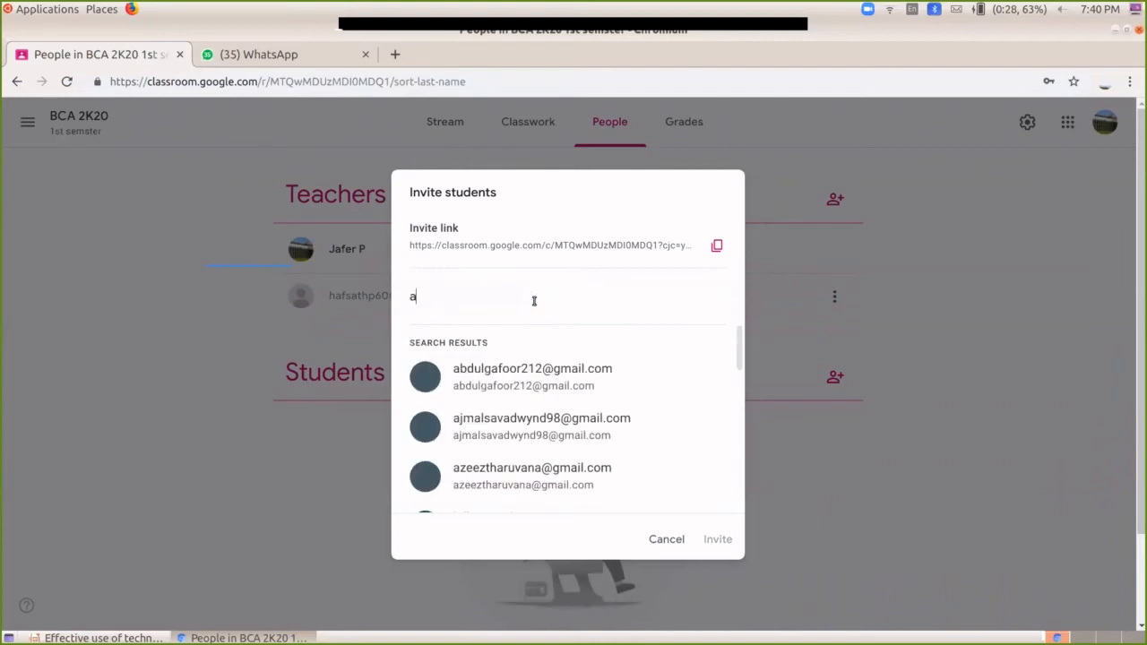
type("d")
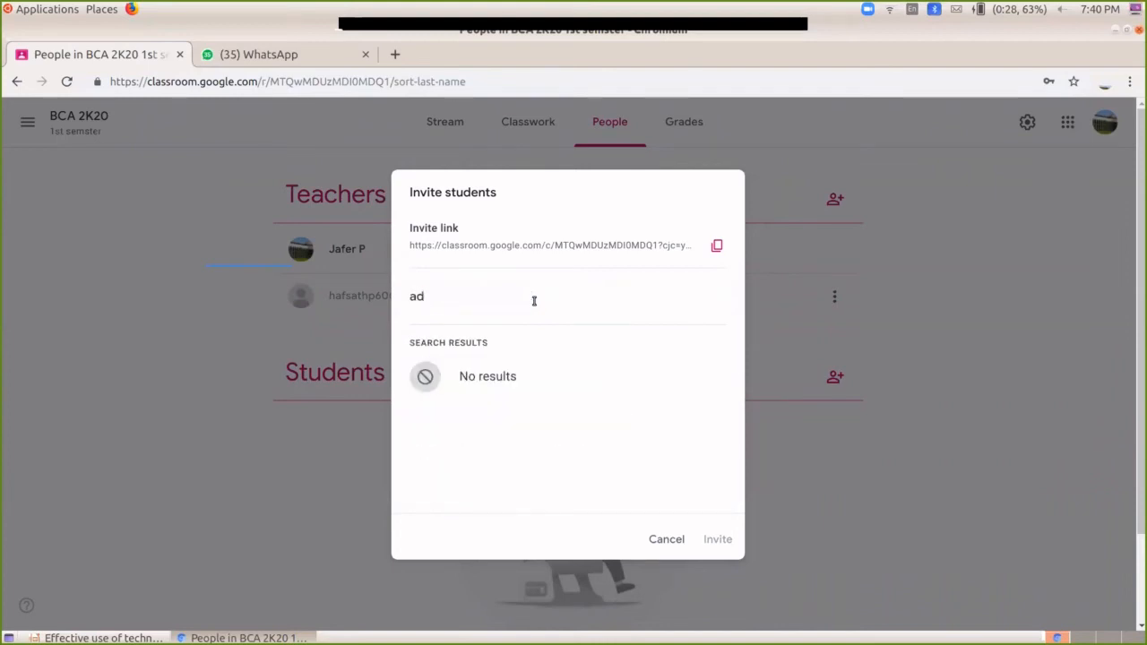
key("BackSpace")
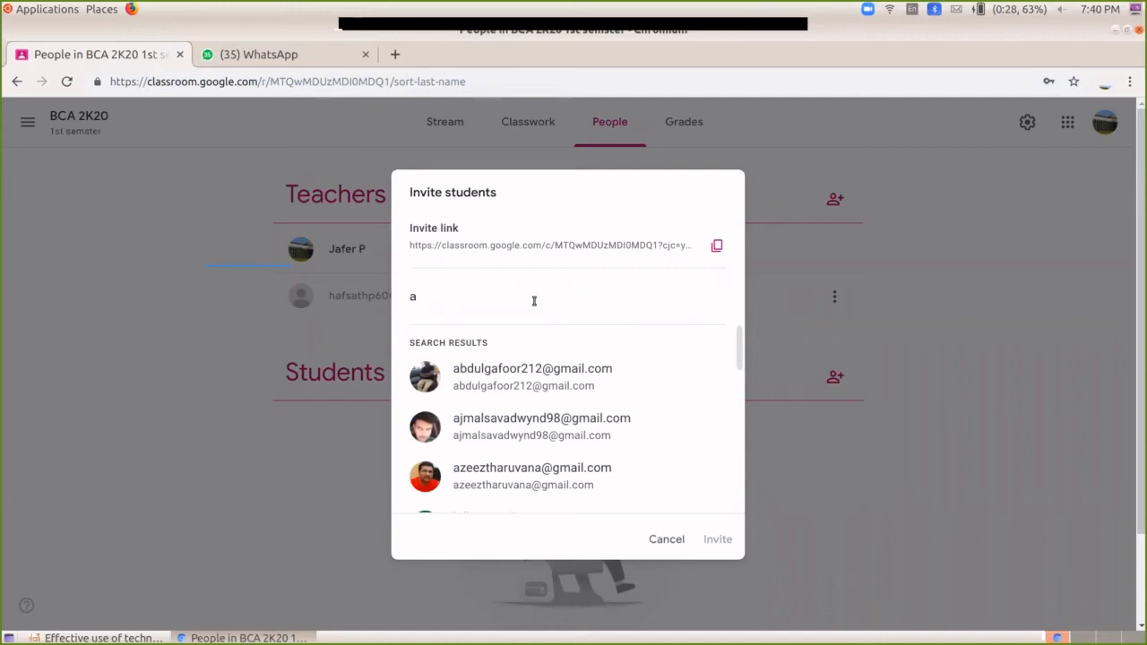
key("BackSpace")
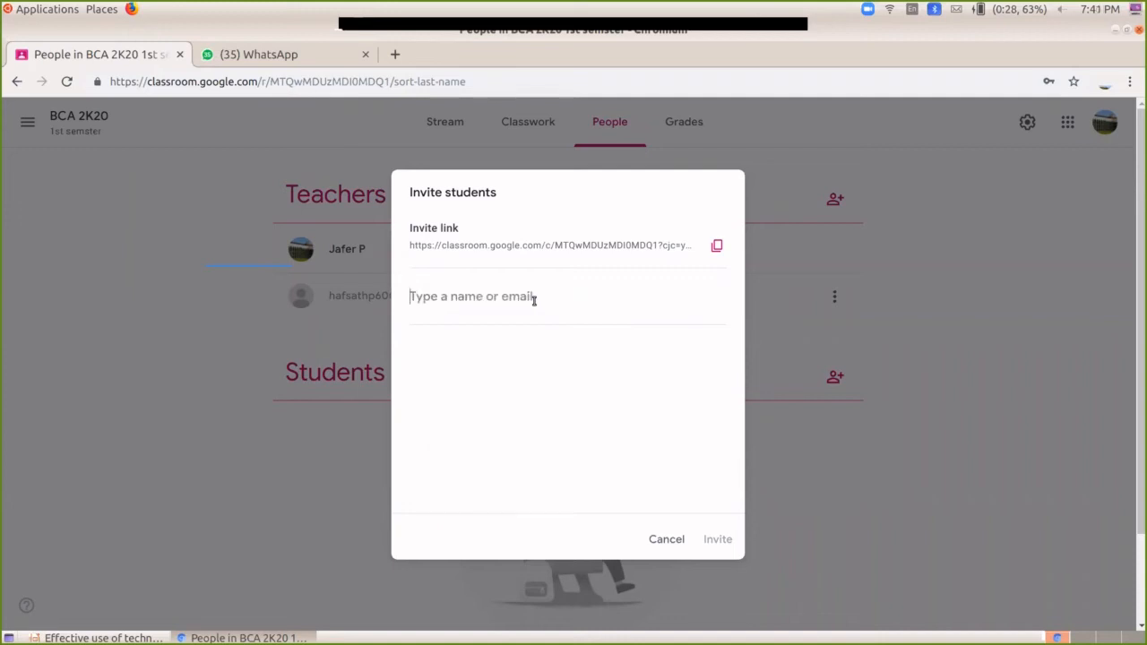
type("fas")
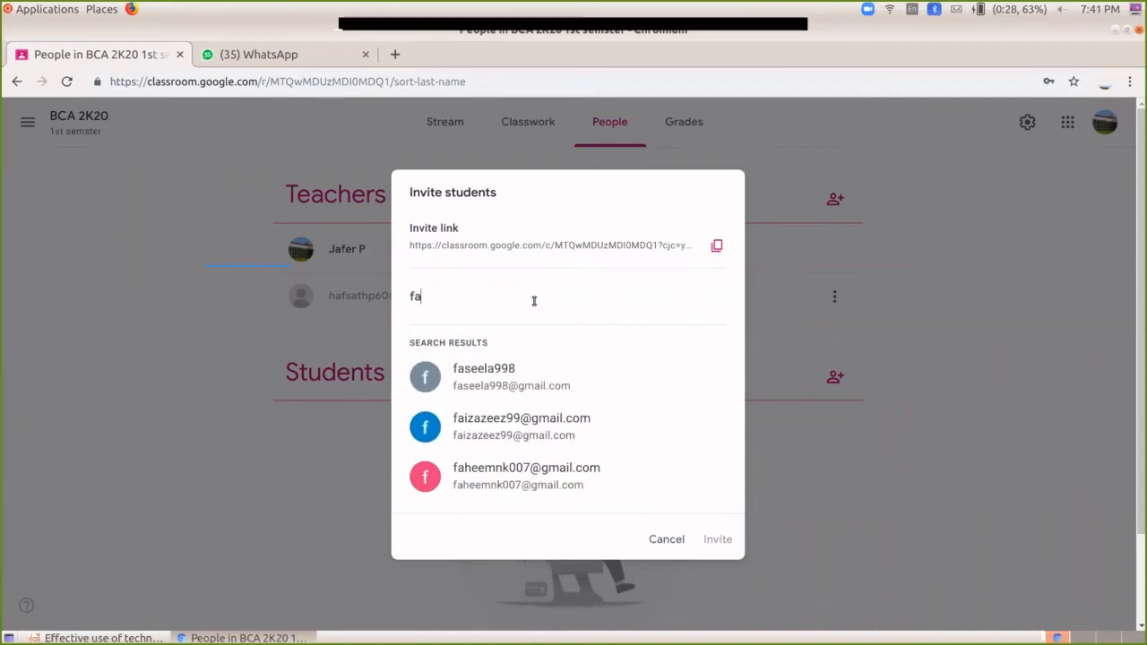
key("BackSpace")
left_click(531, 477)
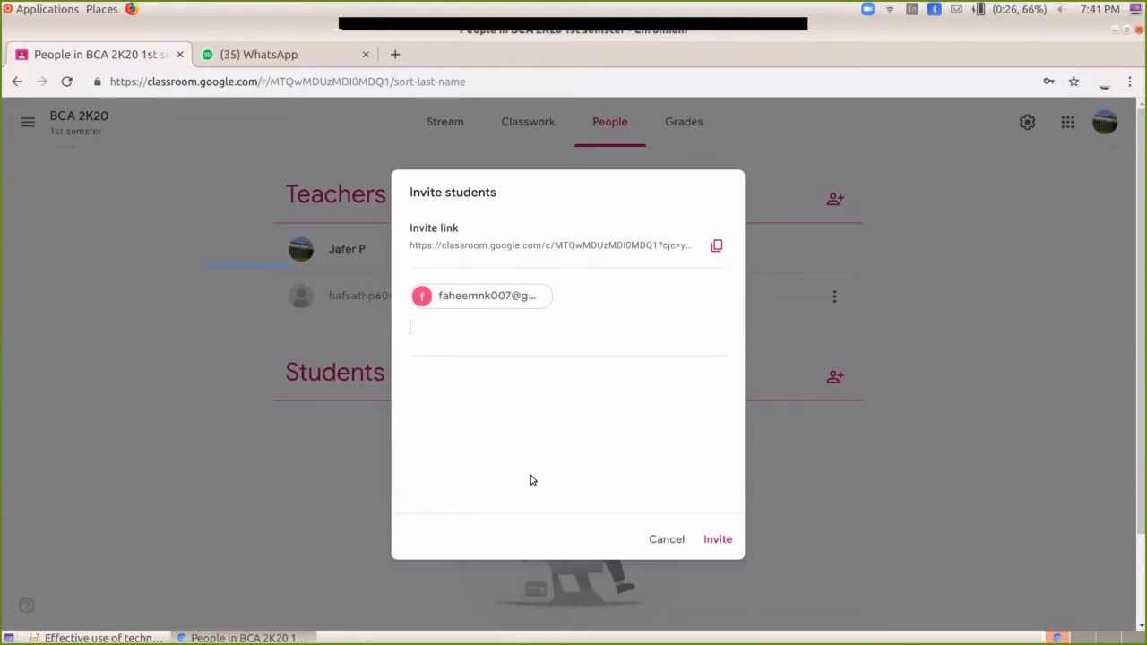
left_click(716, 540)
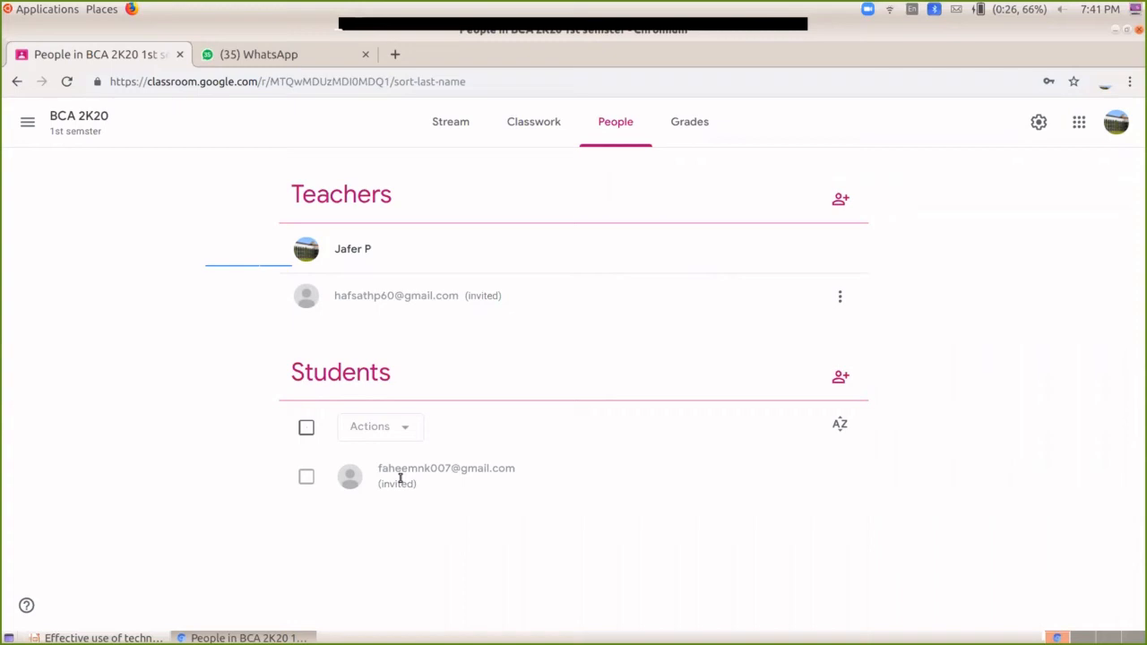
Step: Remove the invited student from BCA 2K20 using Actions > Remove and confirm
left_click(307, 480)
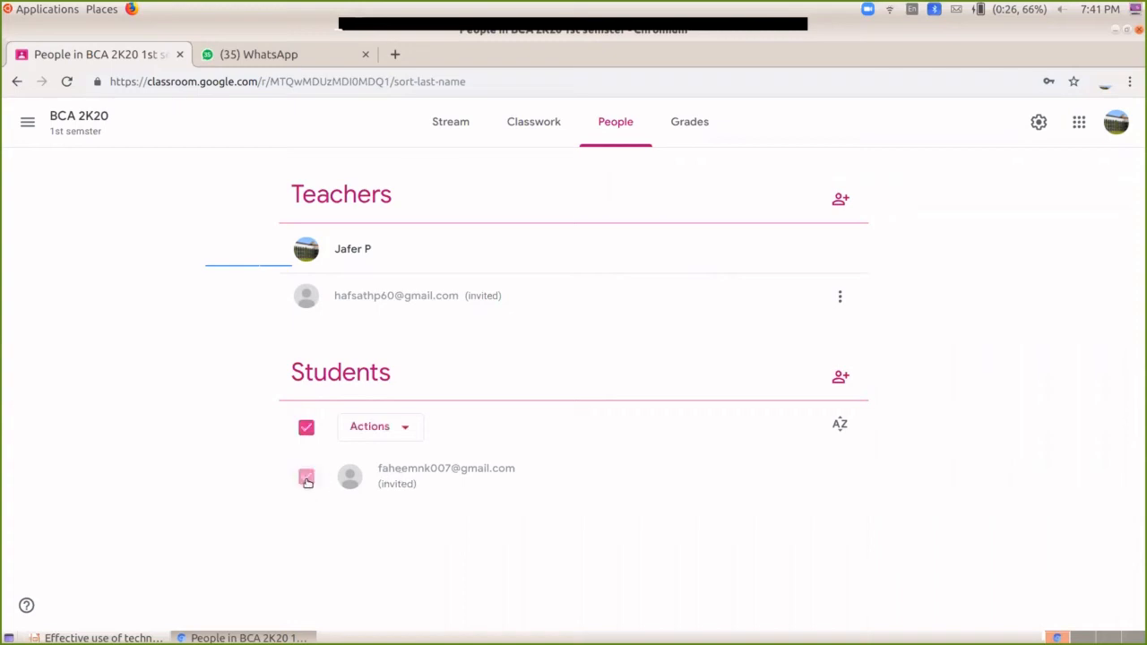
left_click(359, 434)
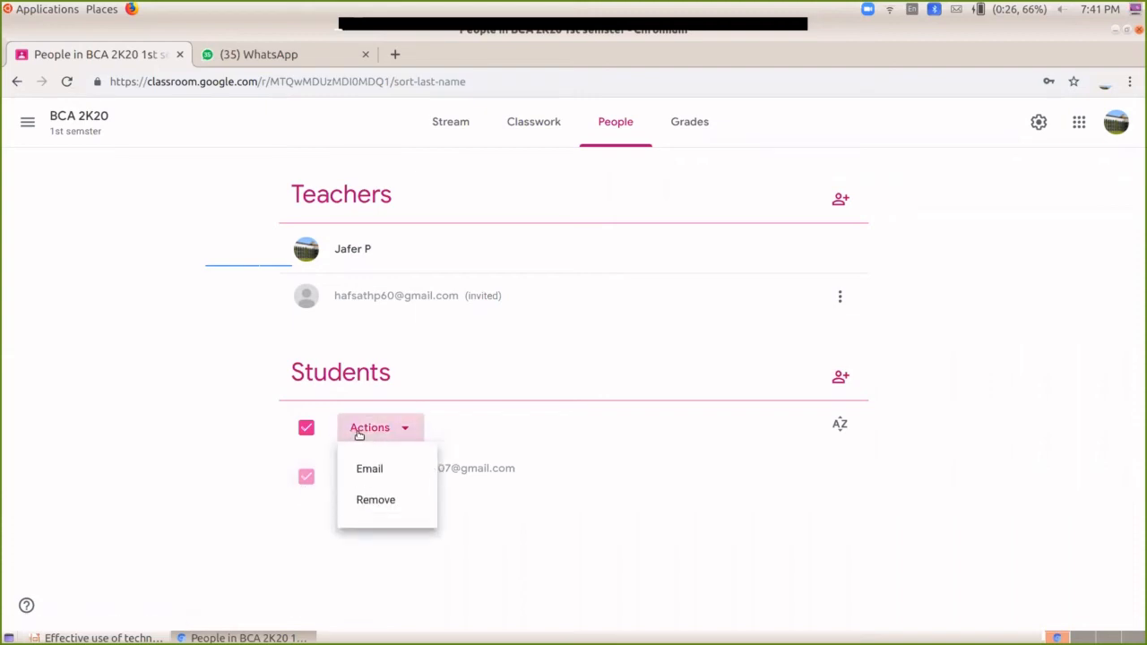
left_click(374, 504)
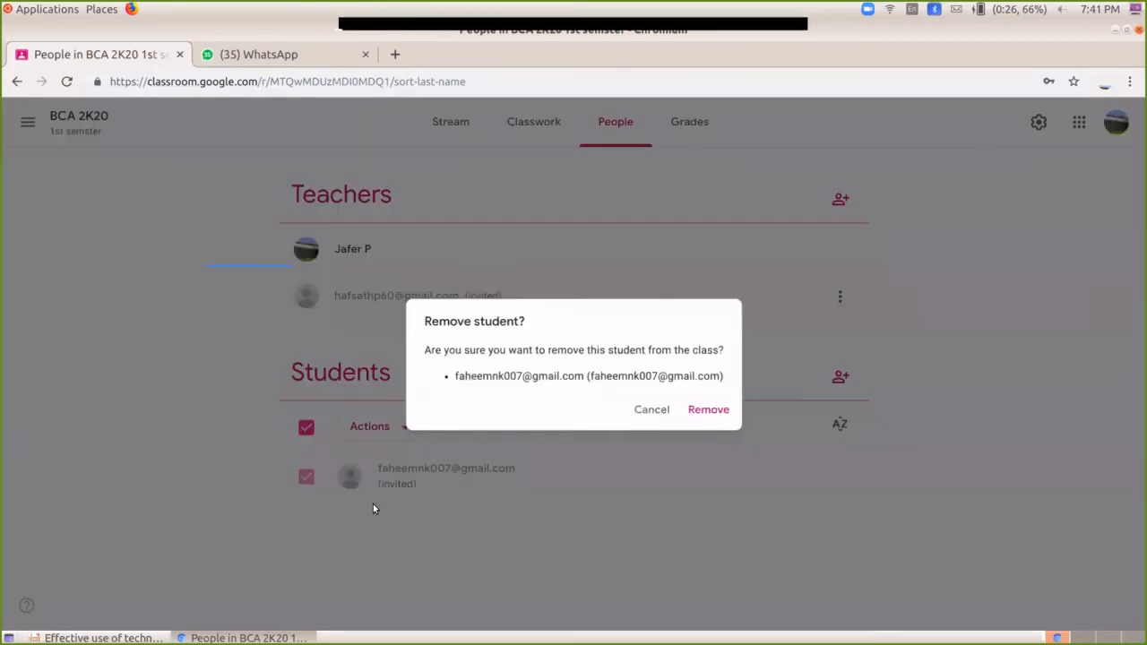
left_click(726, 411)
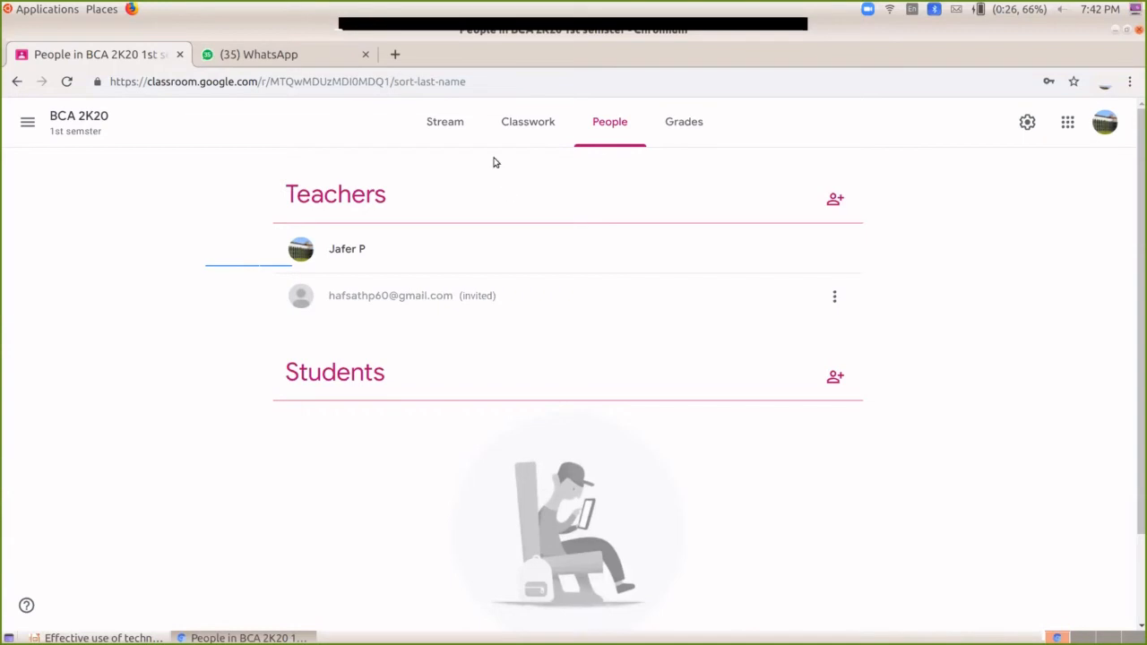
left_click(523, 135)
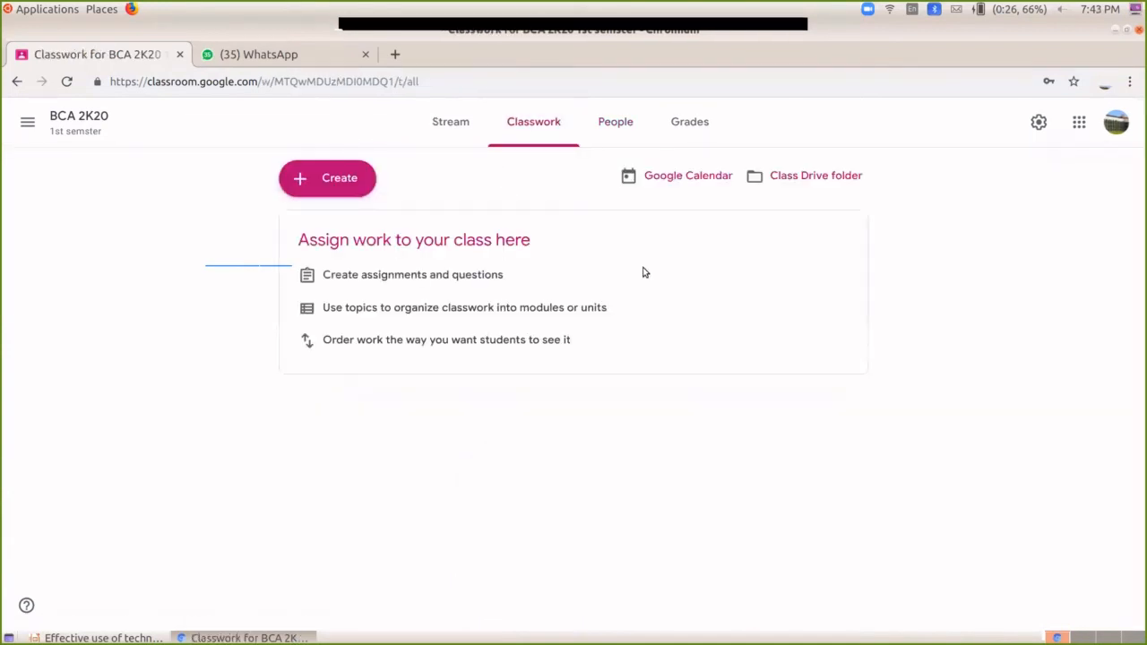
left_click(598, 131)
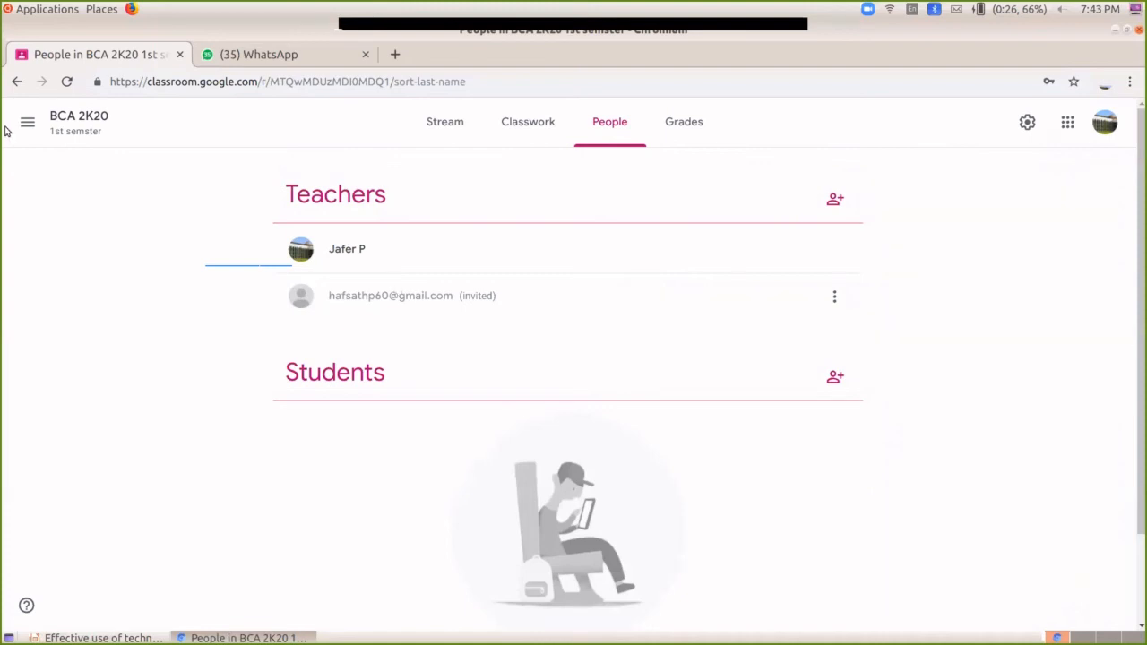
left_click(17, 83)
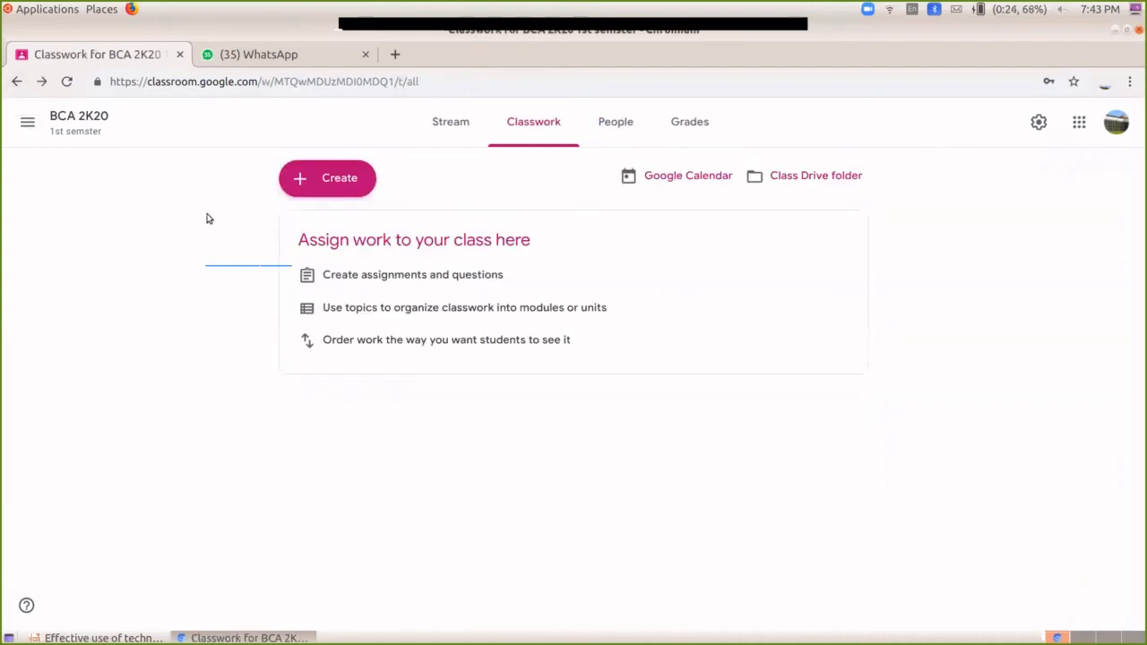
left_click(81, 118)
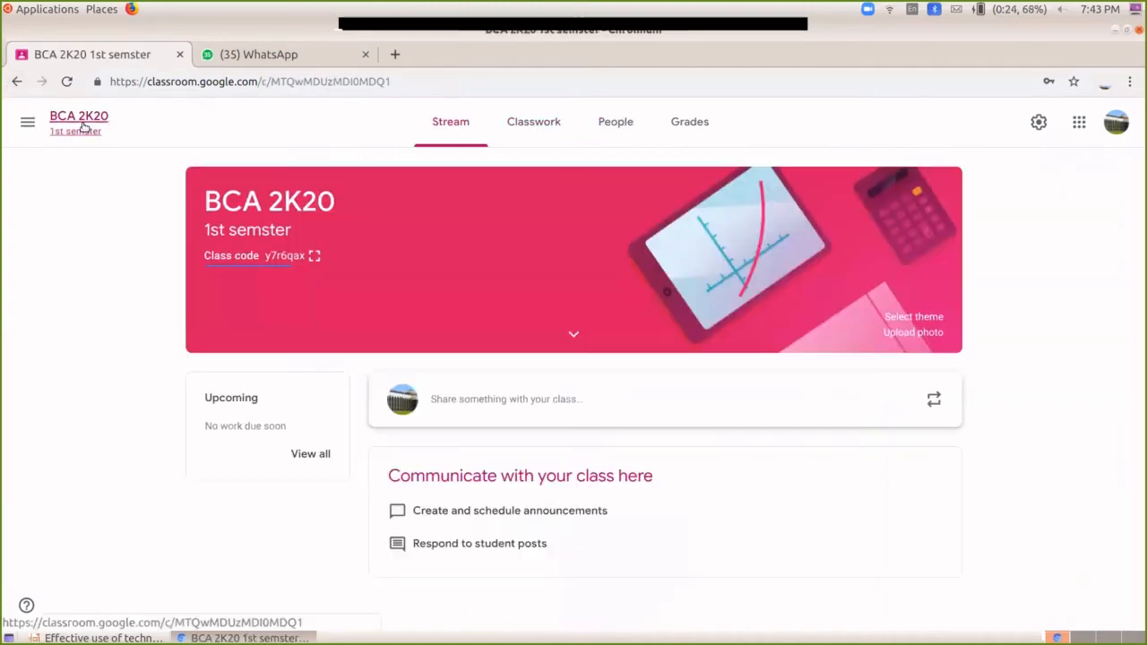
left_click(30, 124)
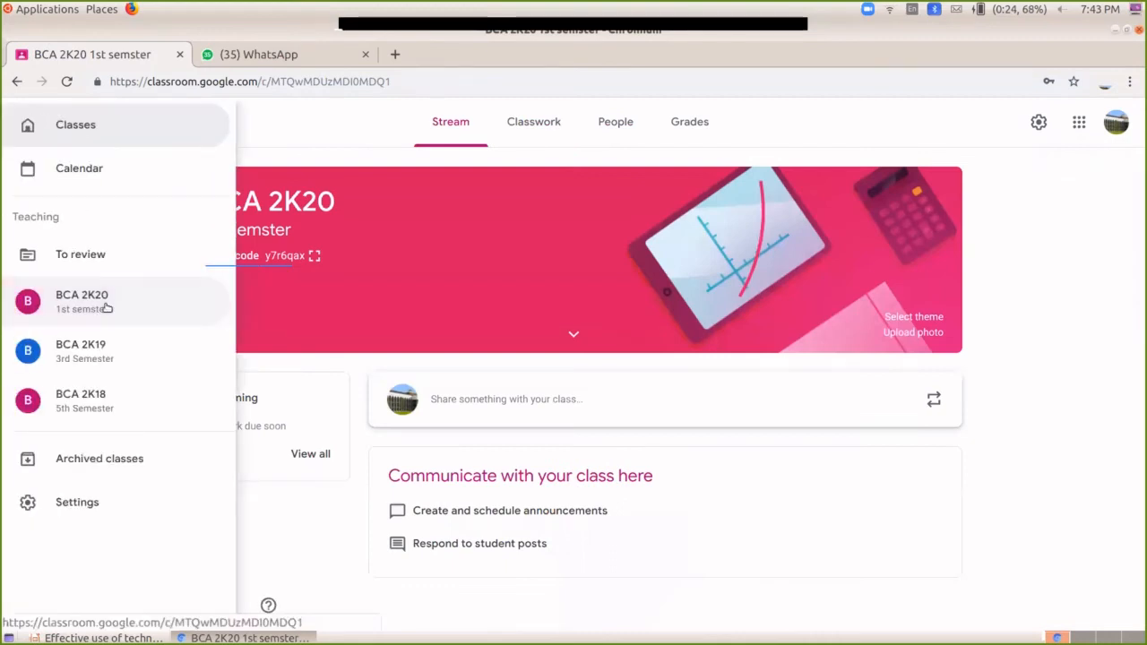
left_click(105, 403)
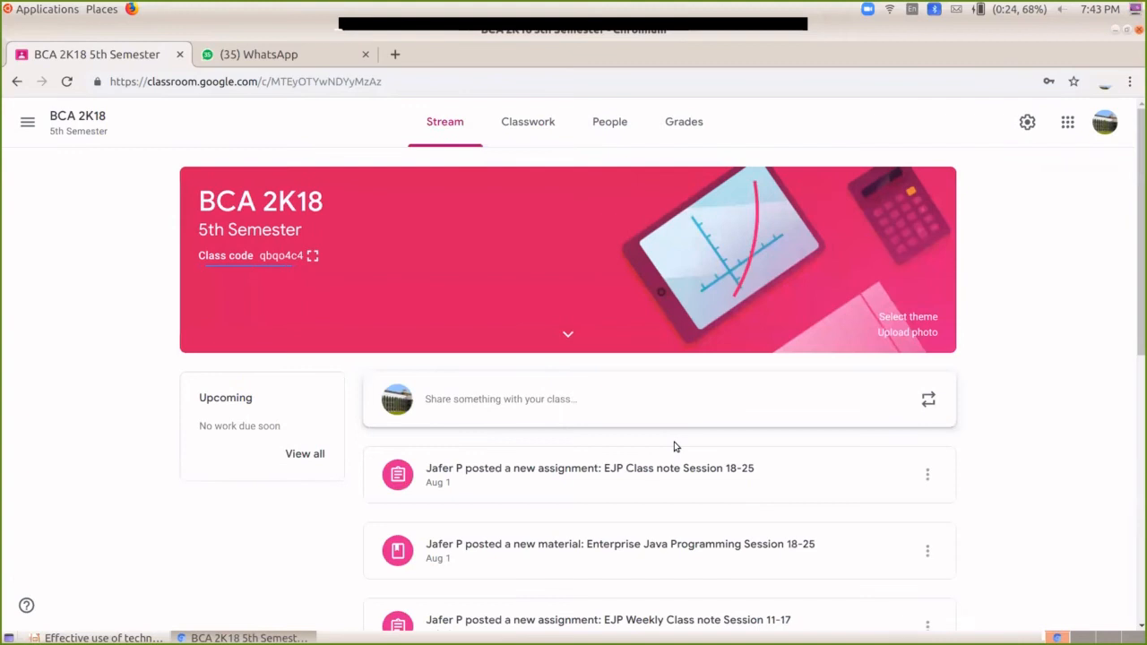
scroll(877, 565, "down", 2)
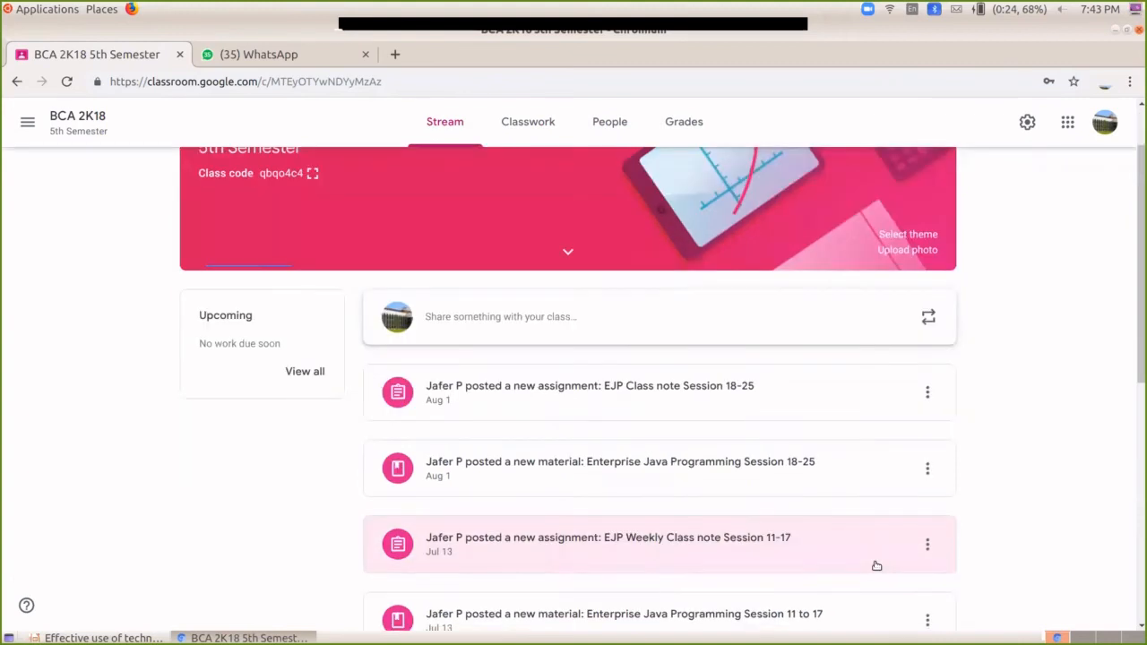
scroll(877, 566, "up", 2)
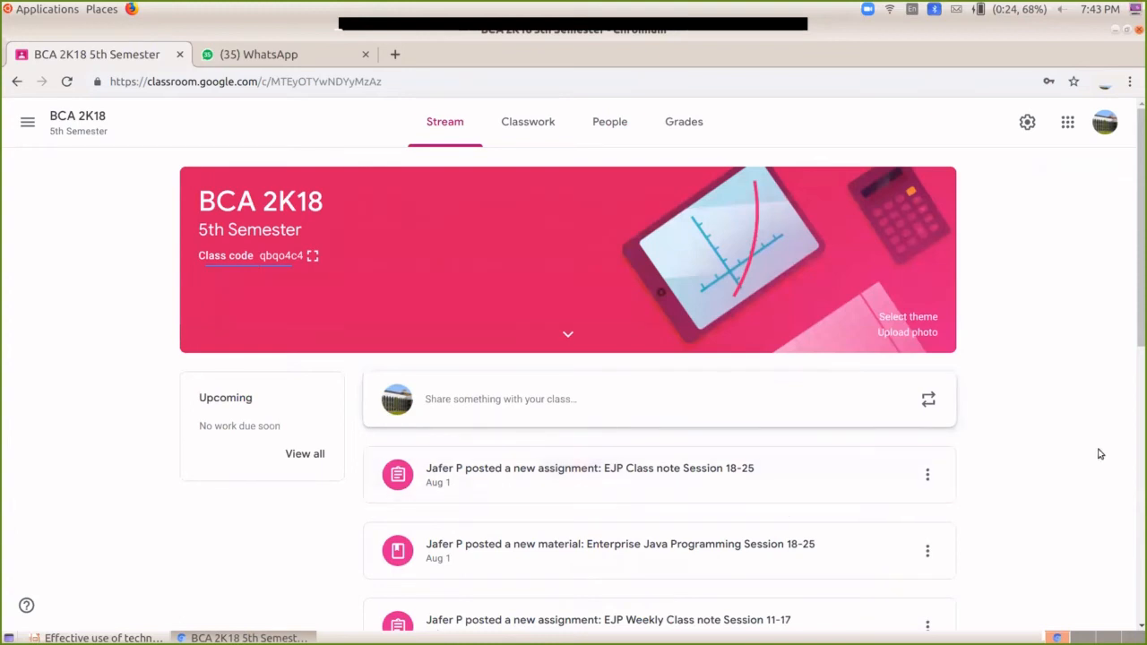
scroll(968, 469, "down", 3)
scroll(968, 469, "down", 4)
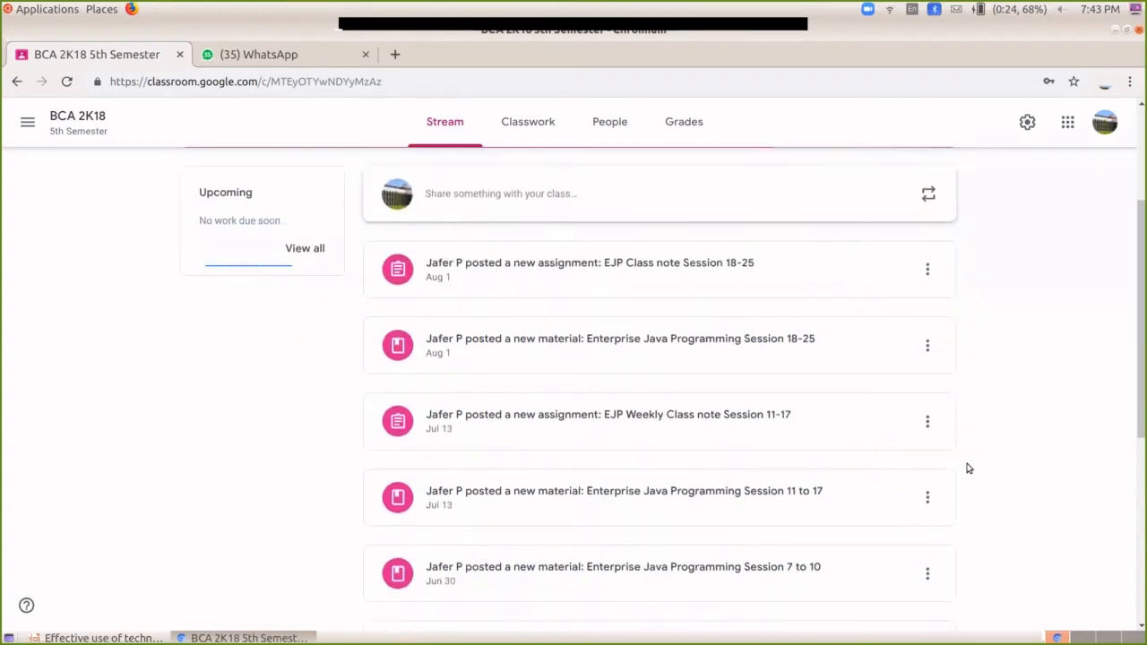
scroll(968, 469, "down", 6)
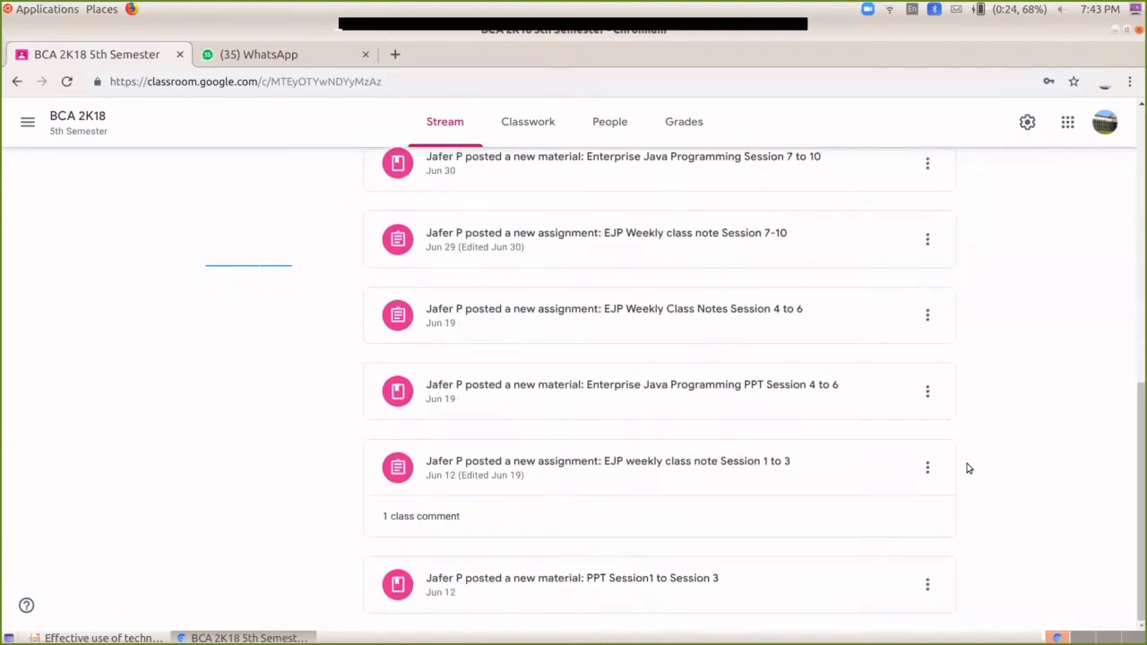
scroll(968, 469, "up", 9)
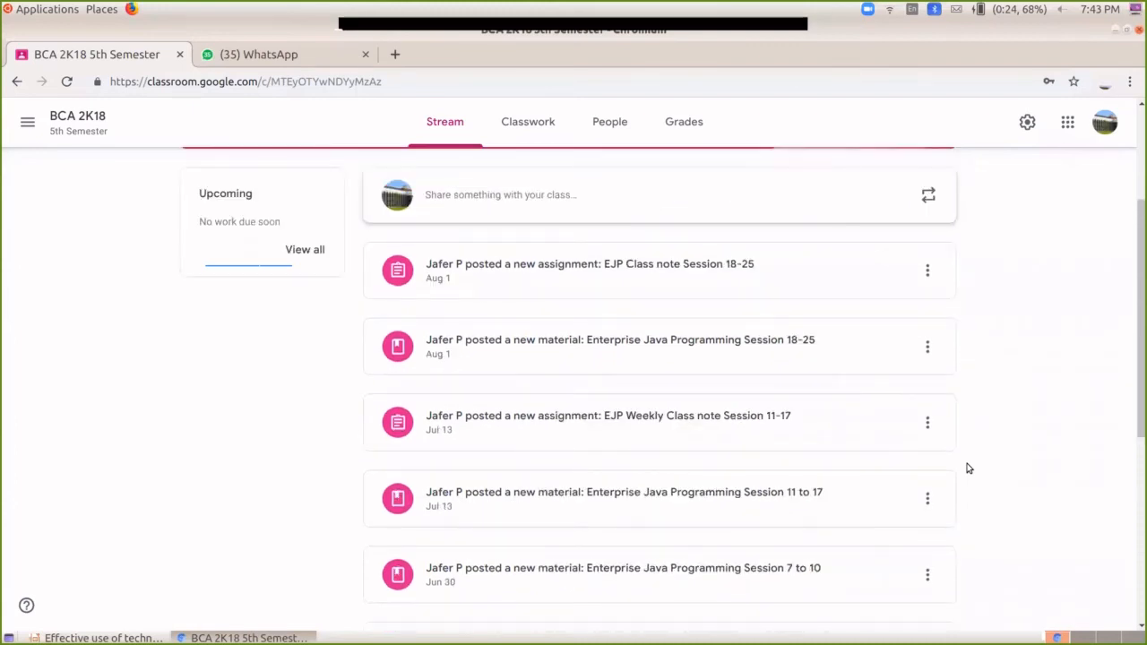
scroll(968, 469, "up", 5)
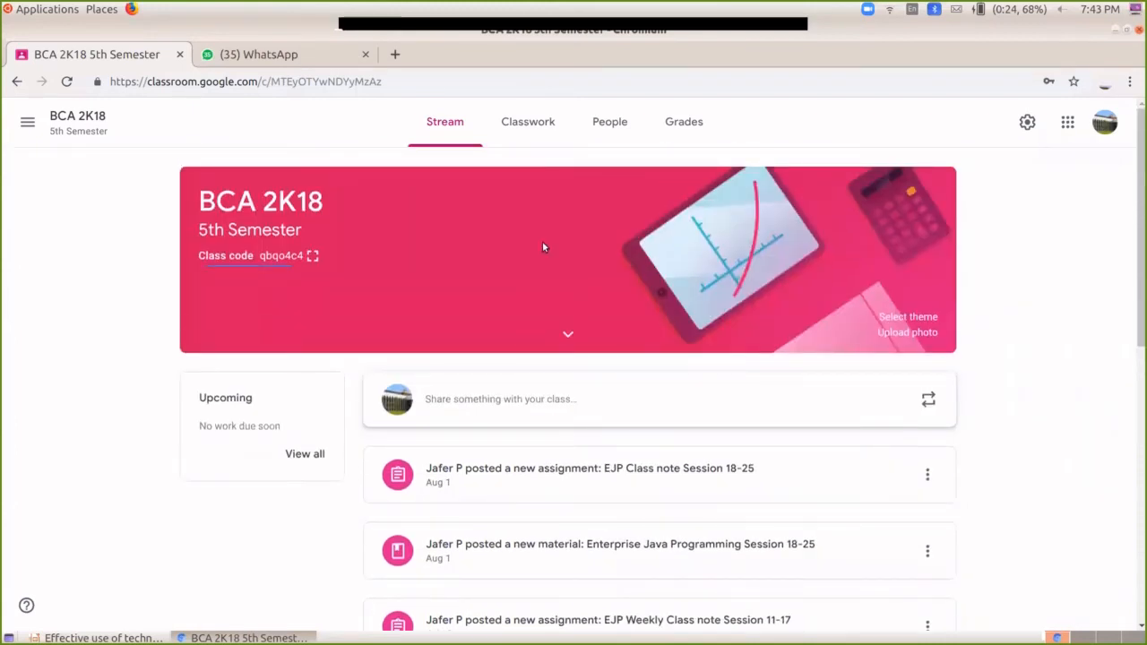
Step: Show the BCA 2K18 Classwork list and open its Google Calendar in a new tab
left_click(526, 127)
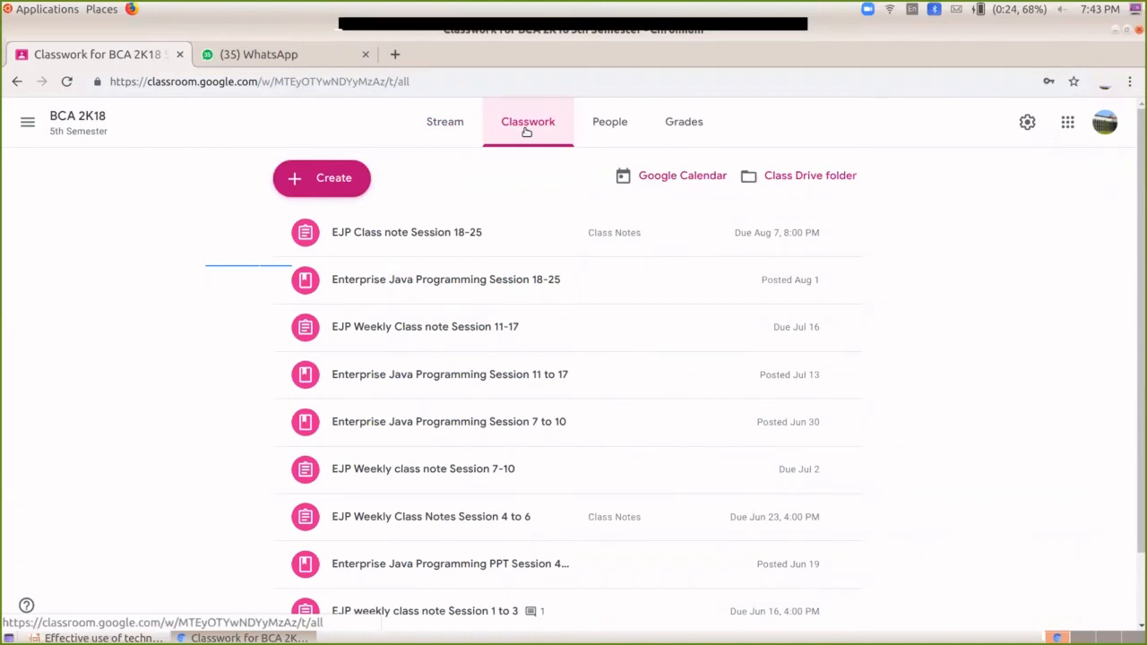
left_click(690, 178)
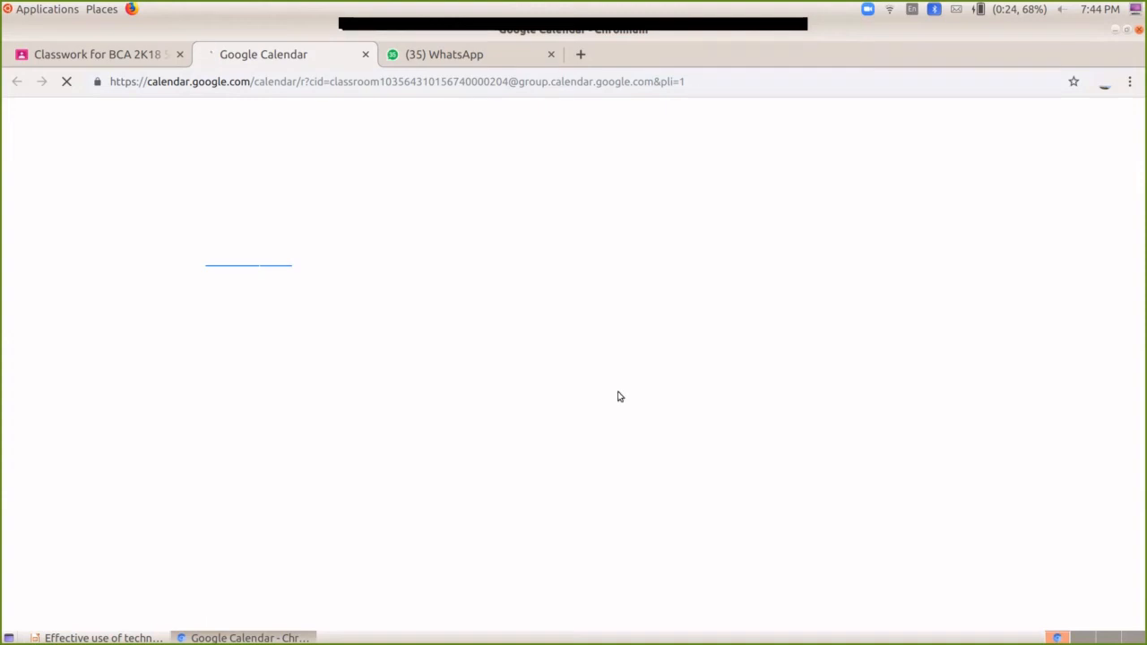
Step: Switch from Google Calendar back to the 'Classwork for BCA 2K18' tab
left_click(118, 59)
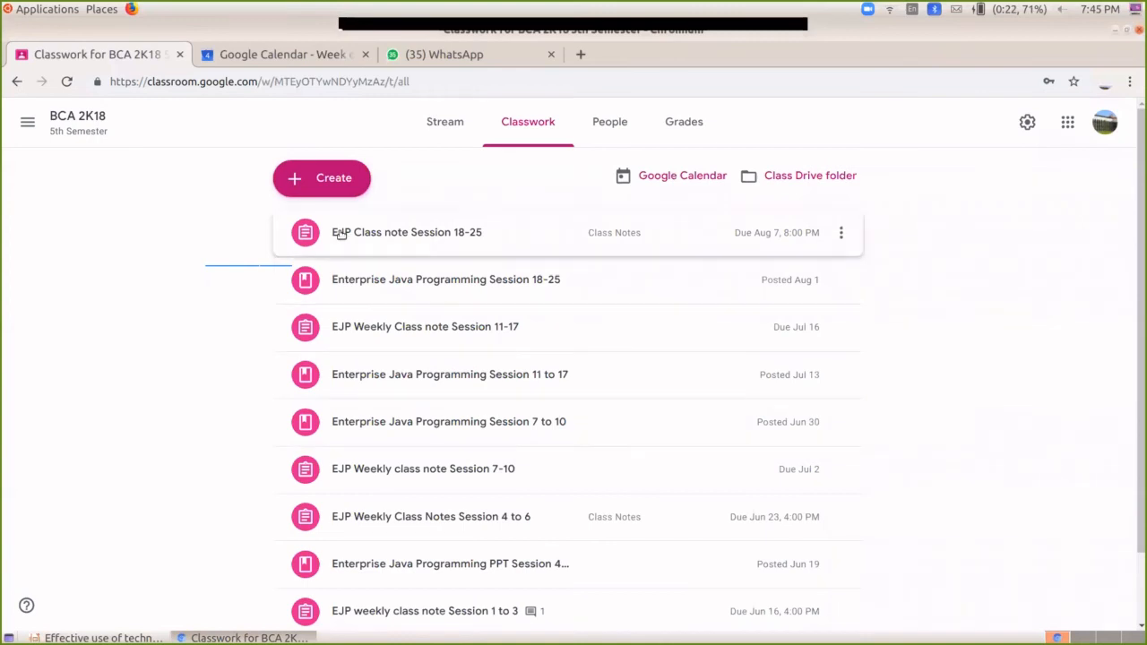
Step: Create a new blank Assignment for BCA 2K18 from the Create menu
left_click(334, 179)
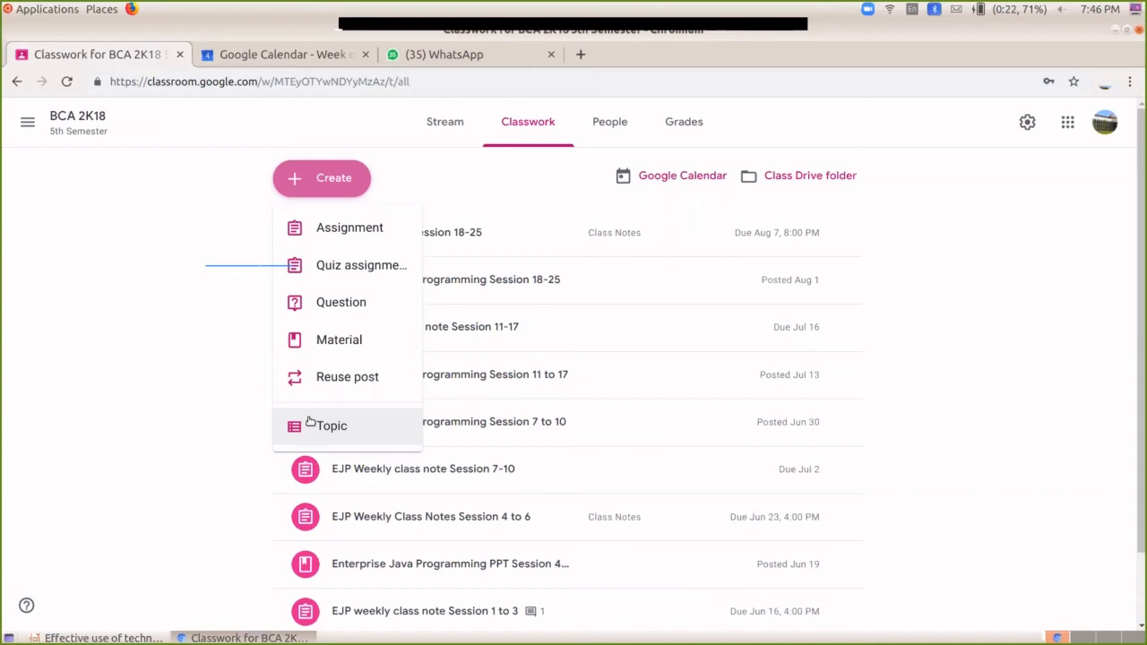
left_click(324, 229)
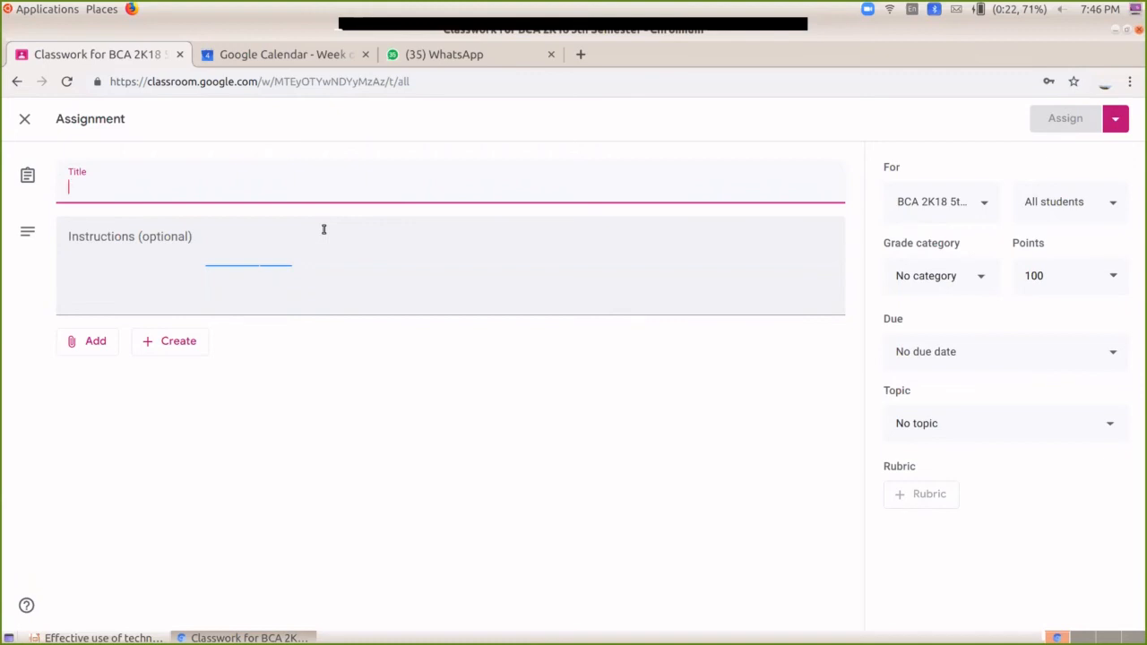
Step: Title it 'Module 3 in Java Programming' with instruction '1.It should be written note and will be uploaded in drive'
type("Module 3 in Java Programming")
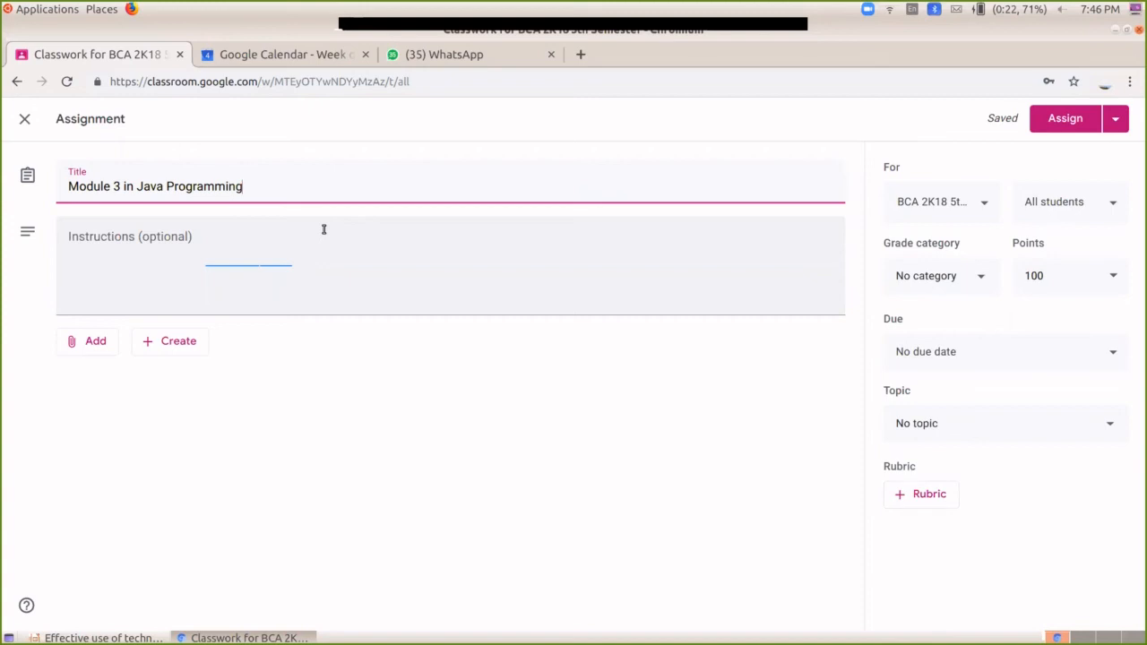
left_click(173, 235)
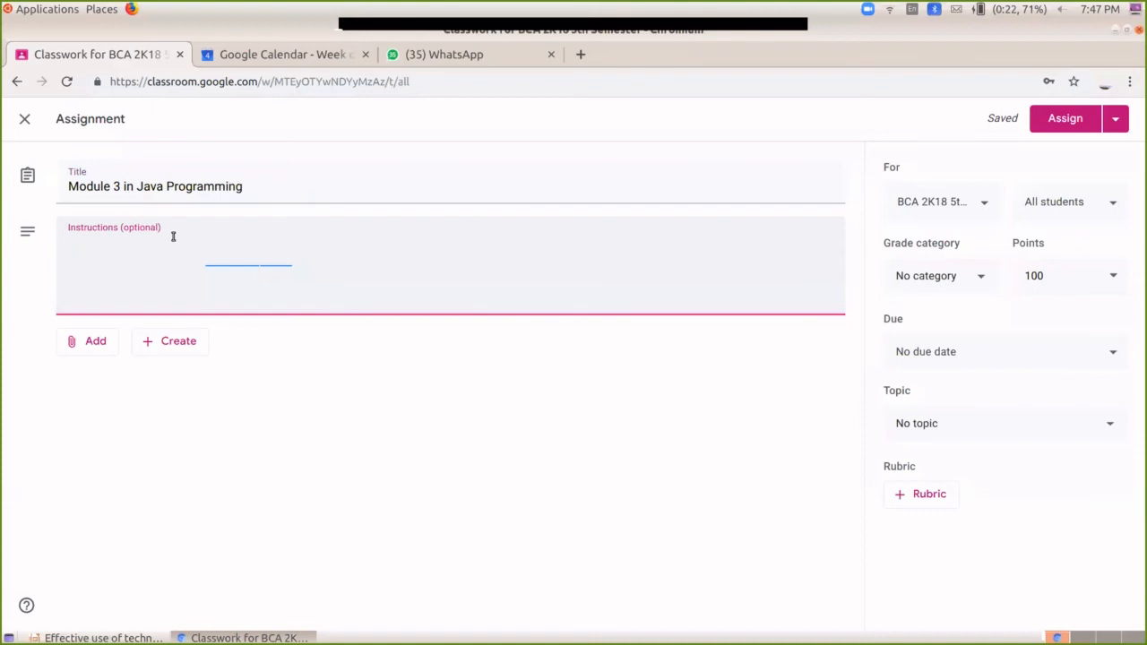
type("1.It should be")
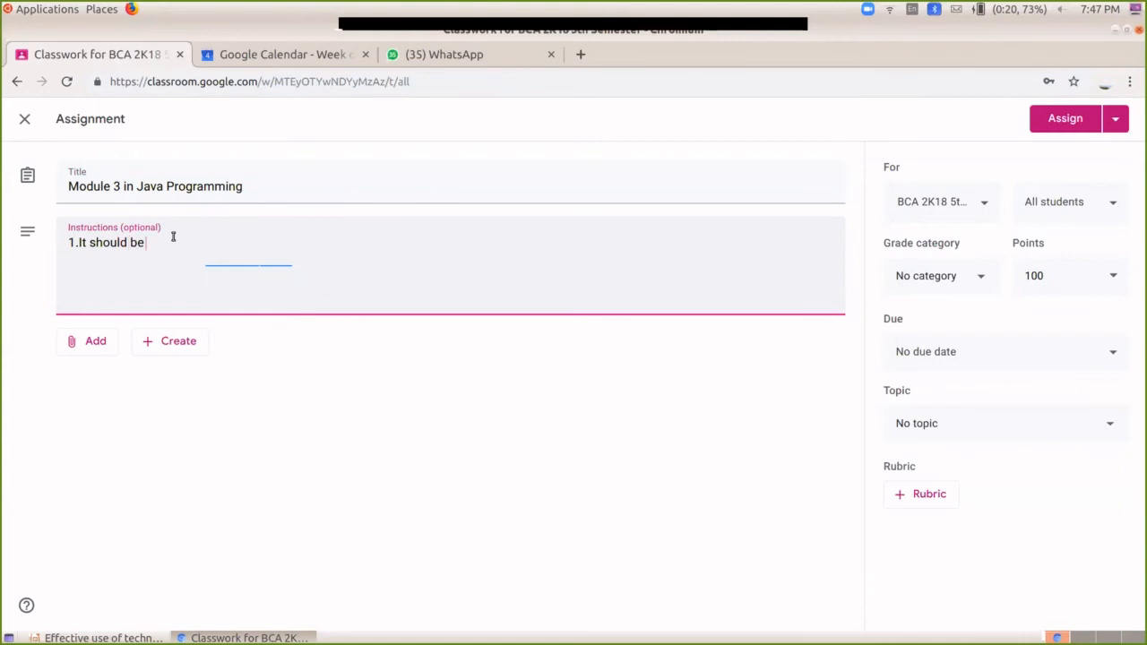
type(" written note and will be")
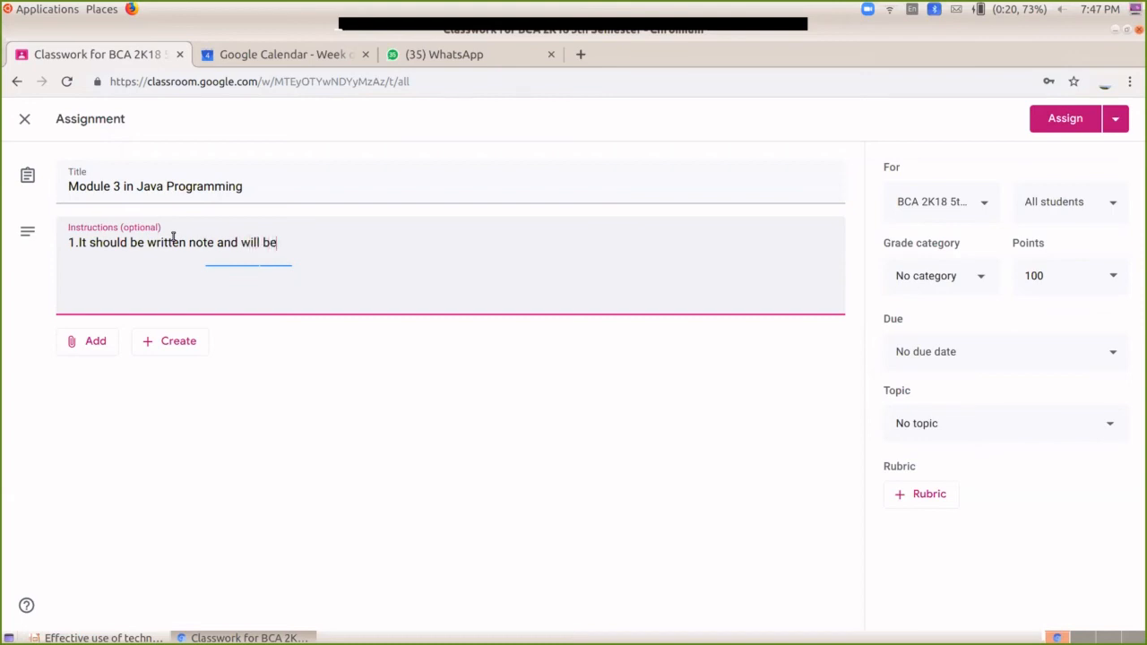
type(" uploaded in drive")
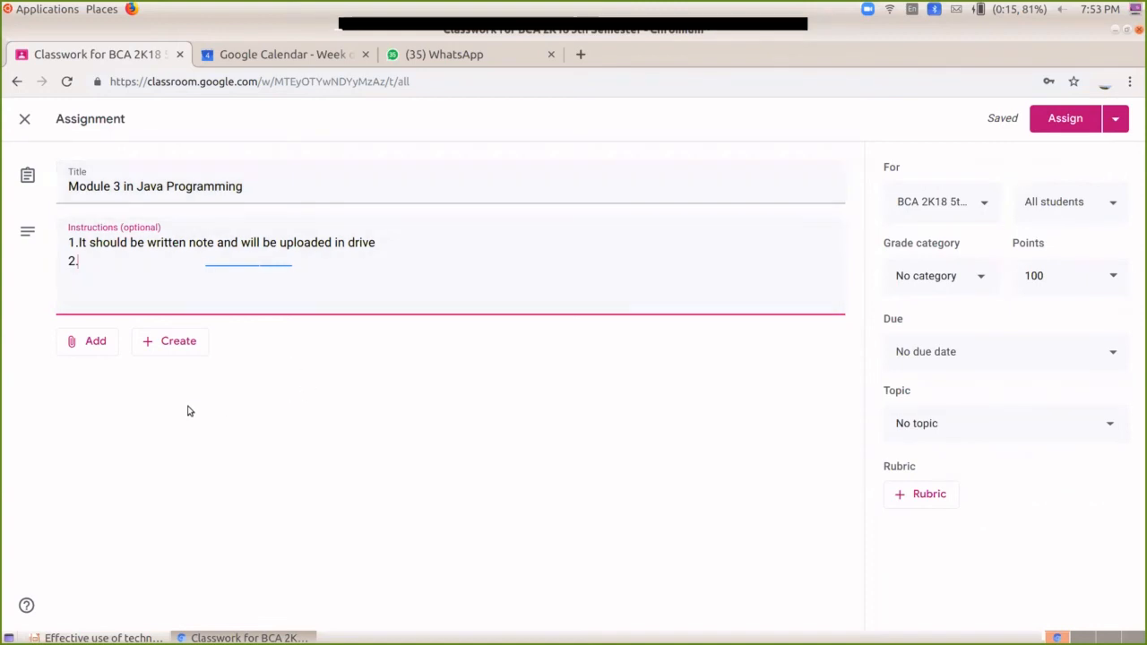
left_click(86, 348)
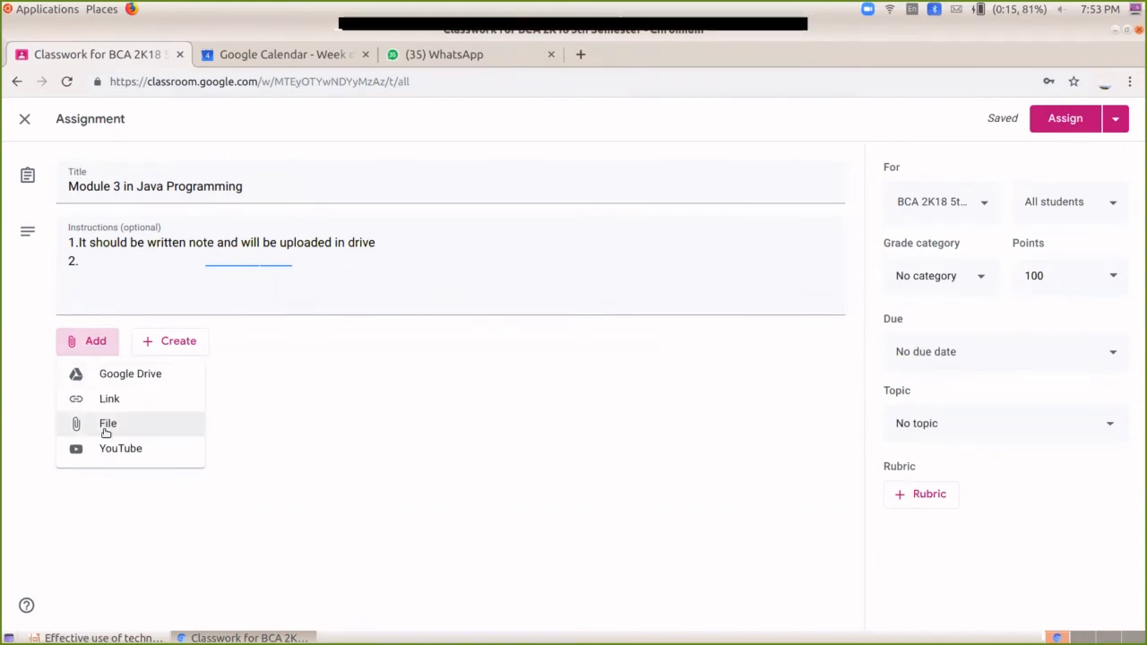
left_click(310, 372)
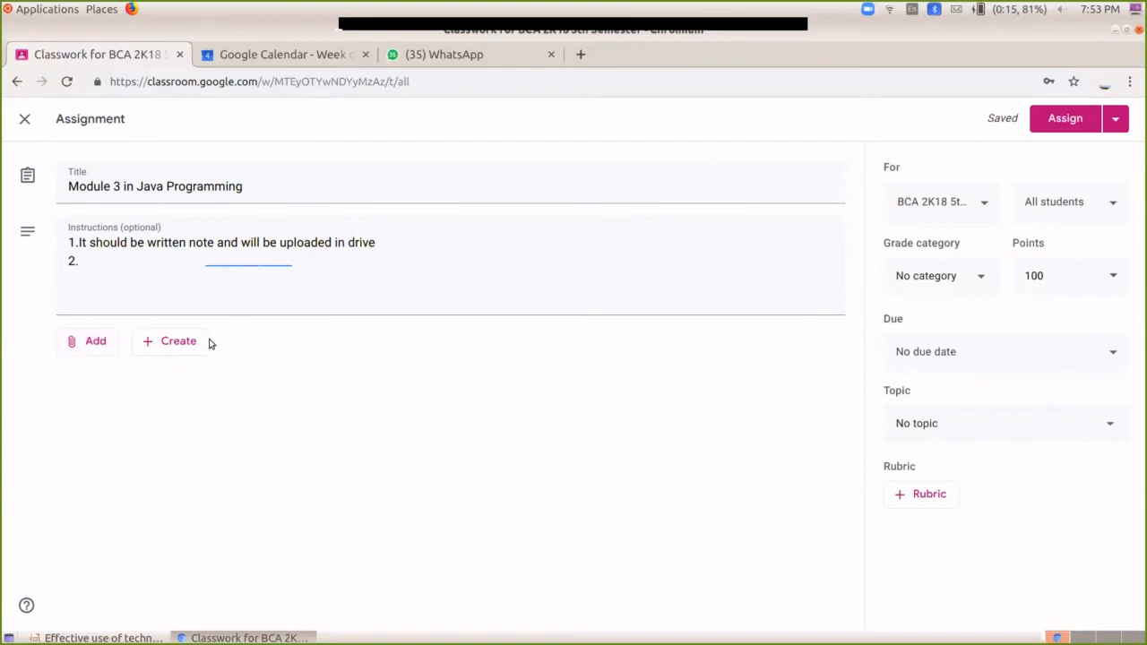
Step: Create a new Google Form from the assignment's Create menu
left_click(178, 341)
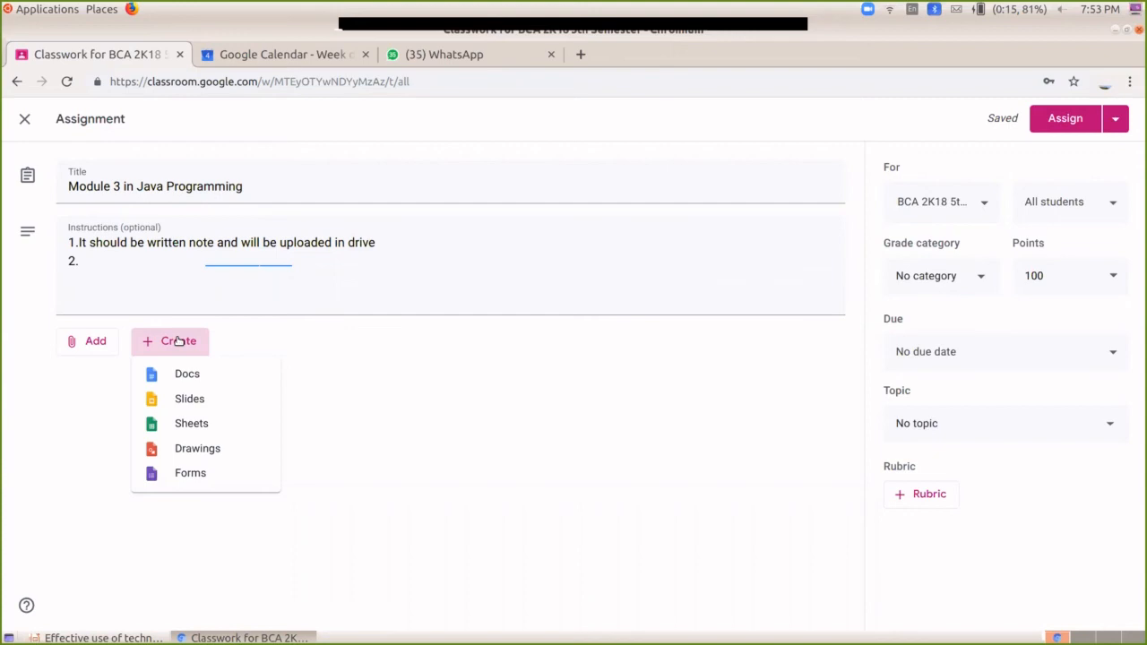
left_click(197, 481)
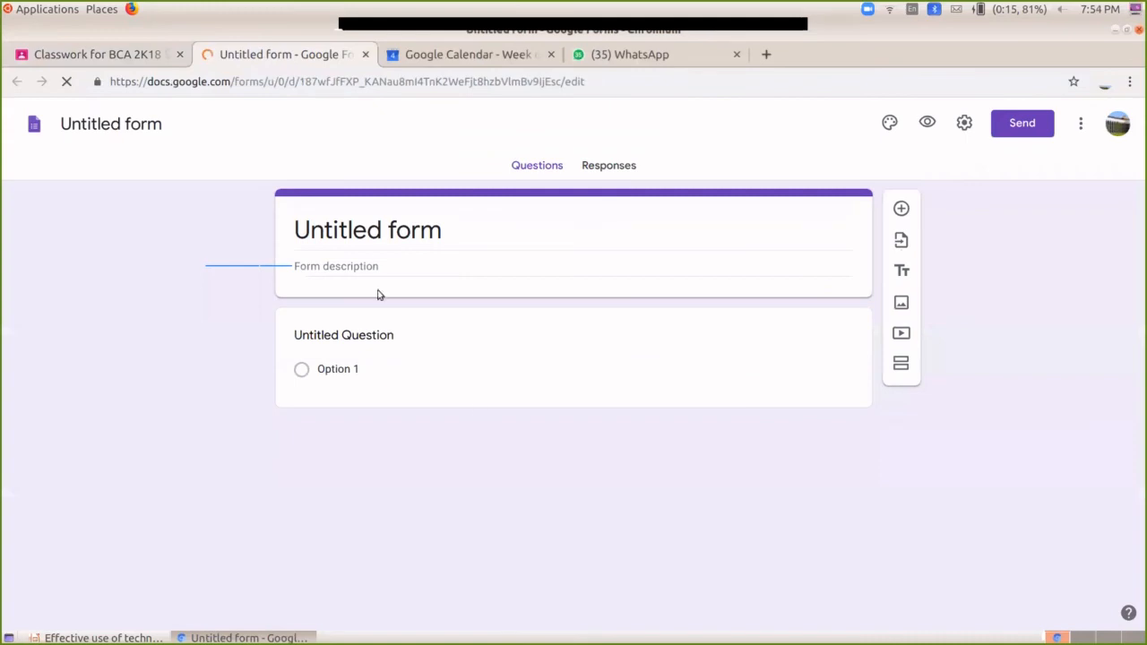
Step: Replace the 'Untitled form' heading with 'Module 2 Java Programming'
left_click(377, 232)
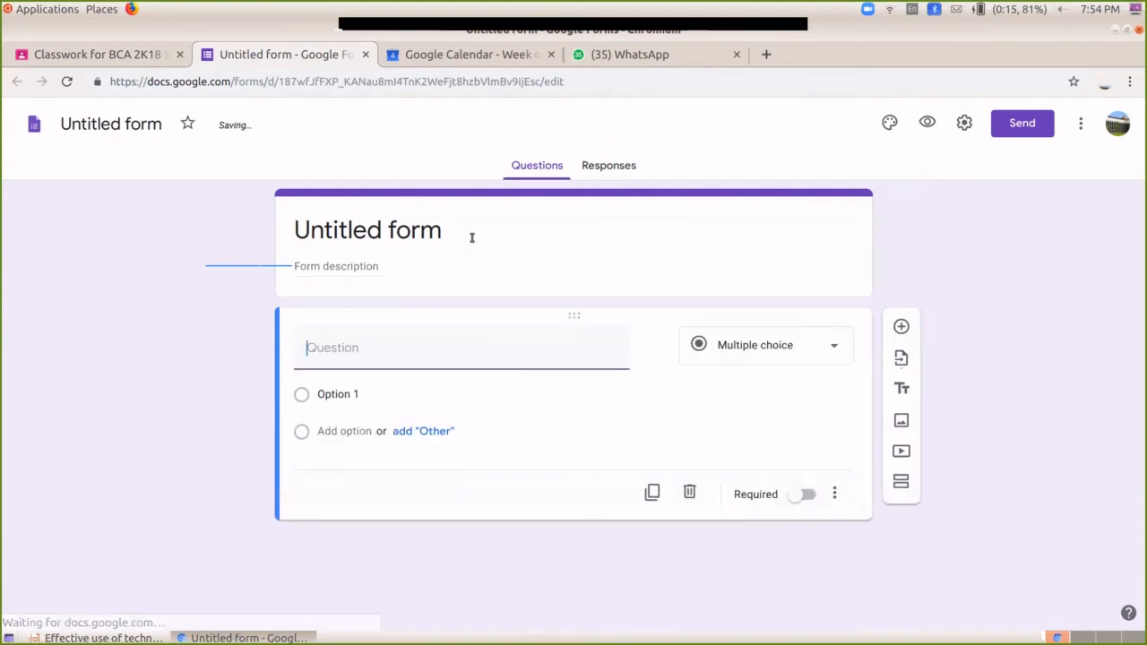
left_click(471, 237)
type("M")
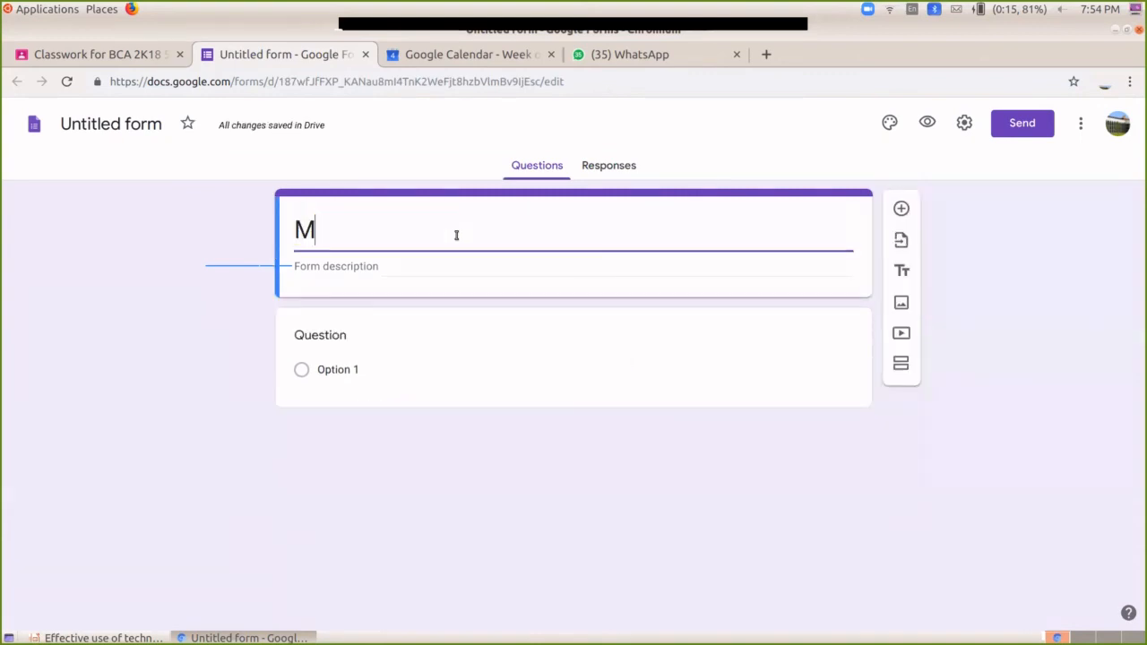
type("odule ")
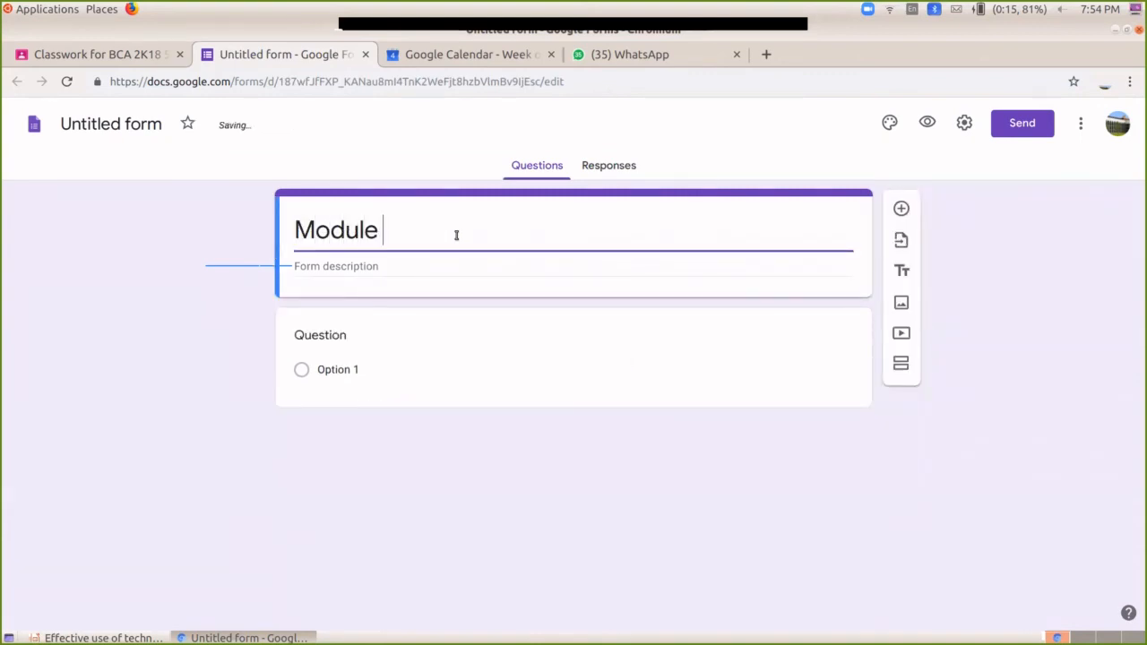
type("2 Java Pro")
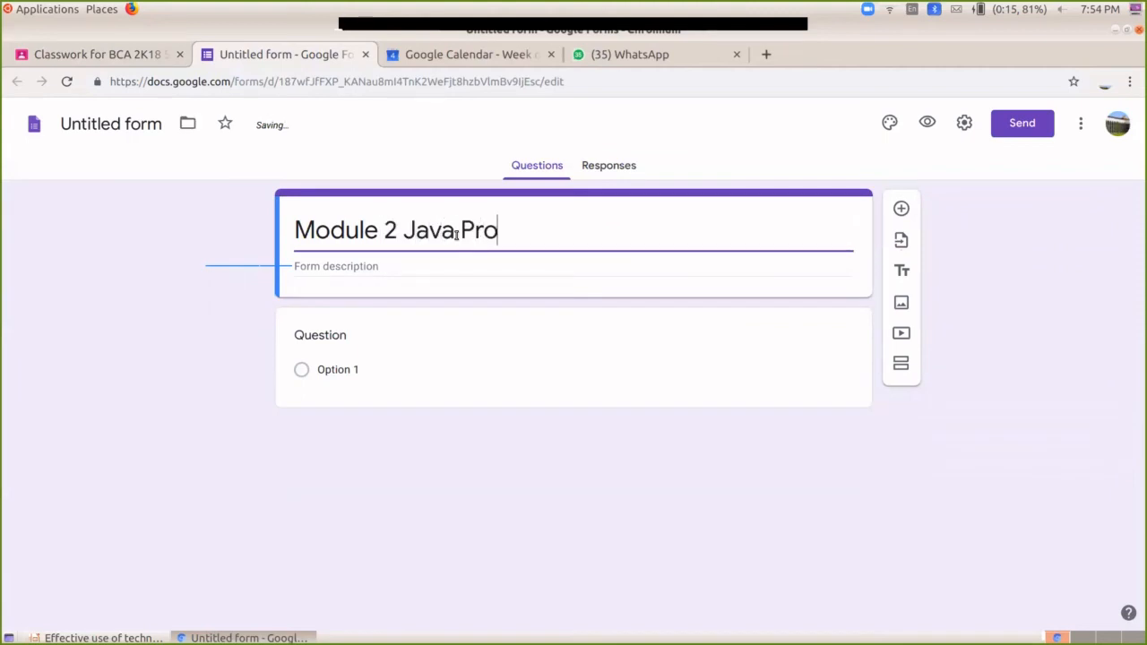
type("gramming")
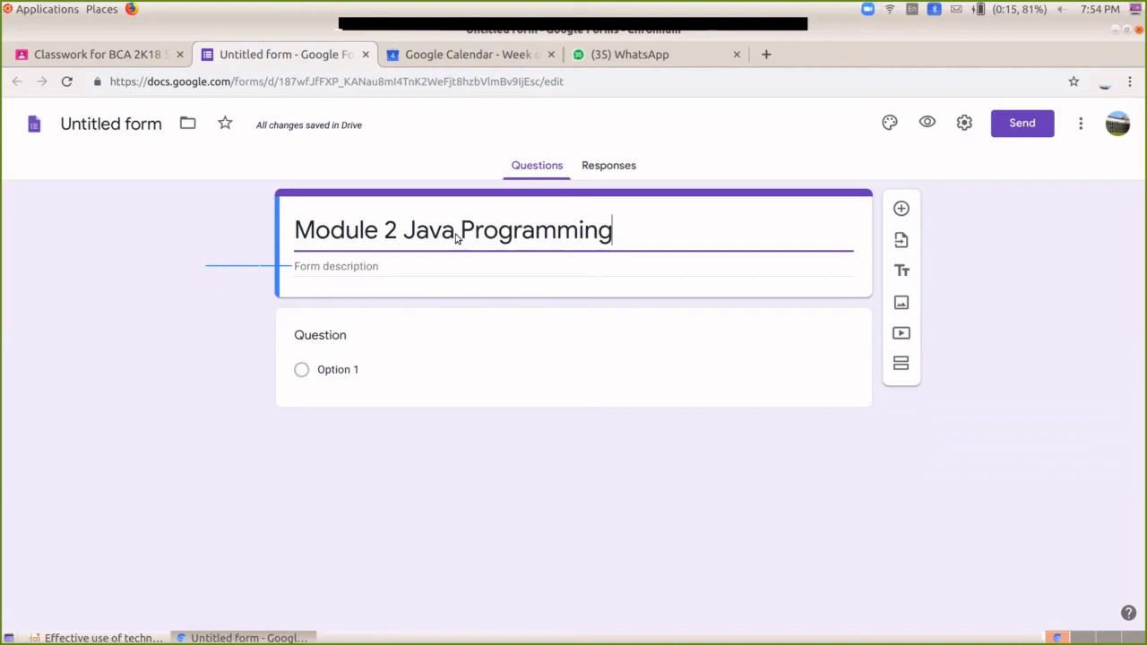
left_click(373, 264)
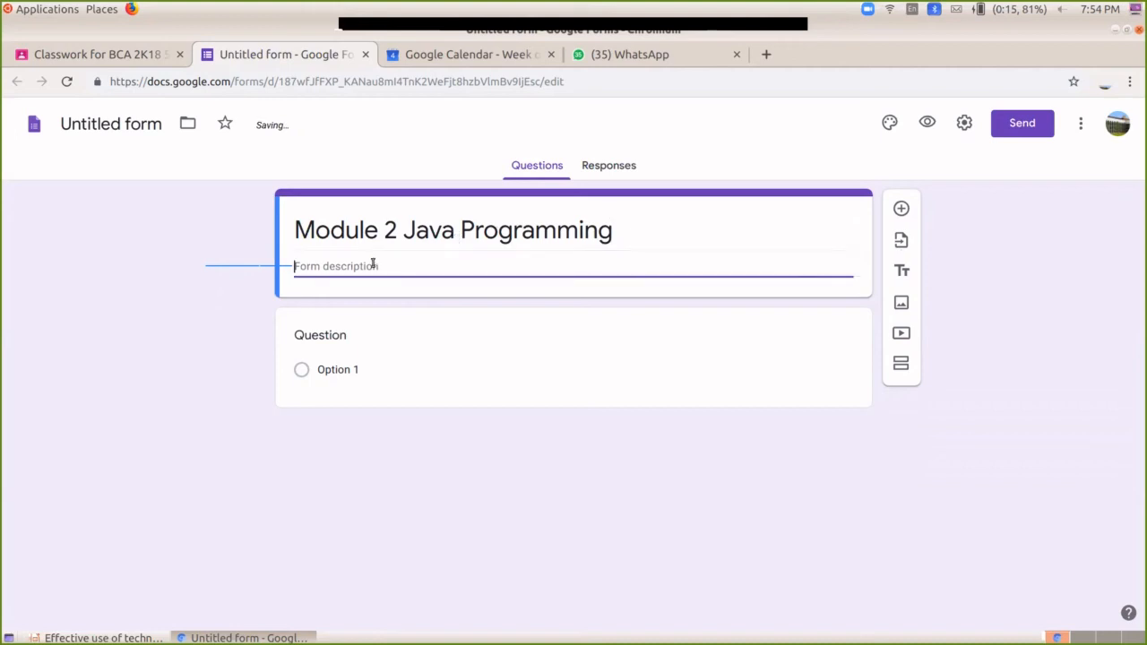
Step: Try the File upload type on the first question, then back out of it
left_click(351, 368)
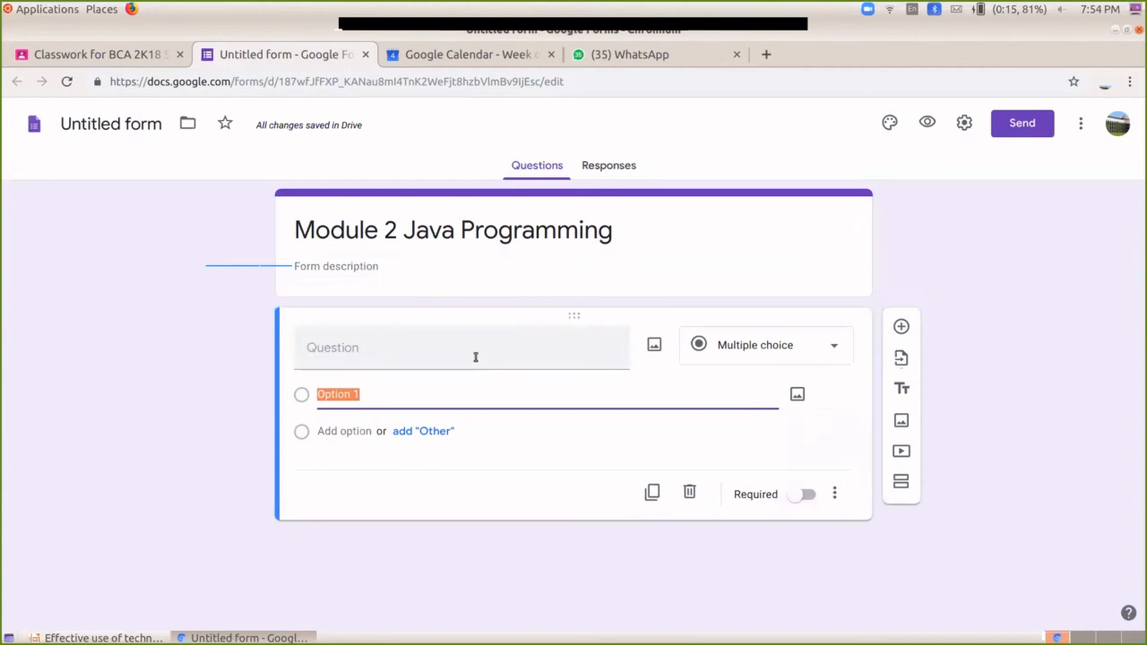
left_click(762, 355)
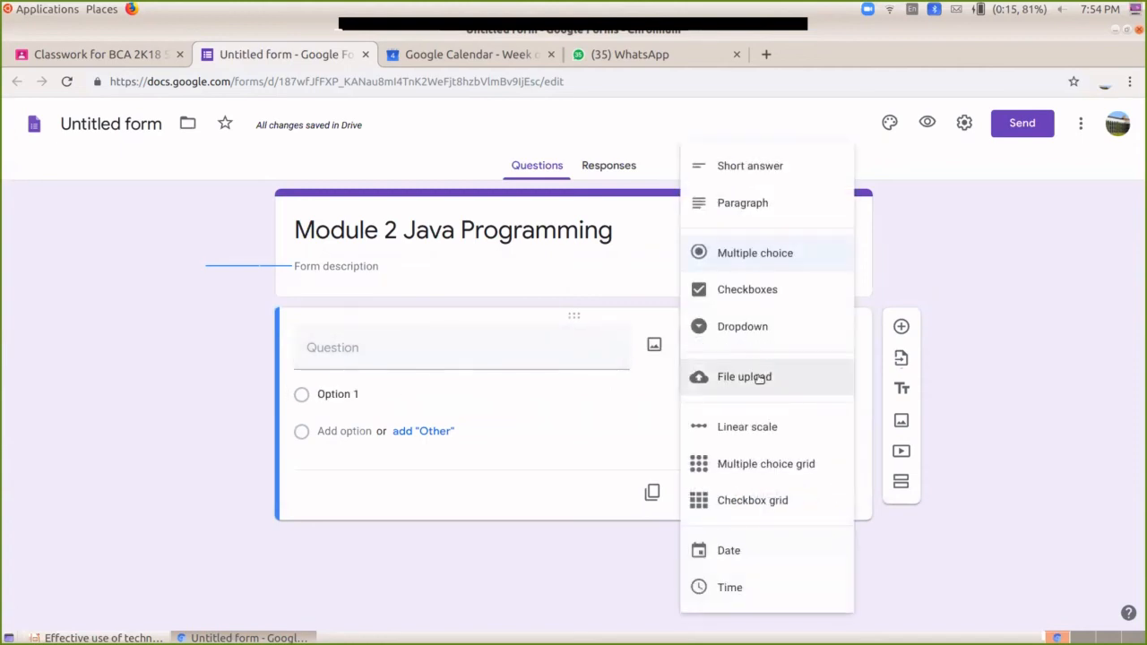
left_click(758, 376)
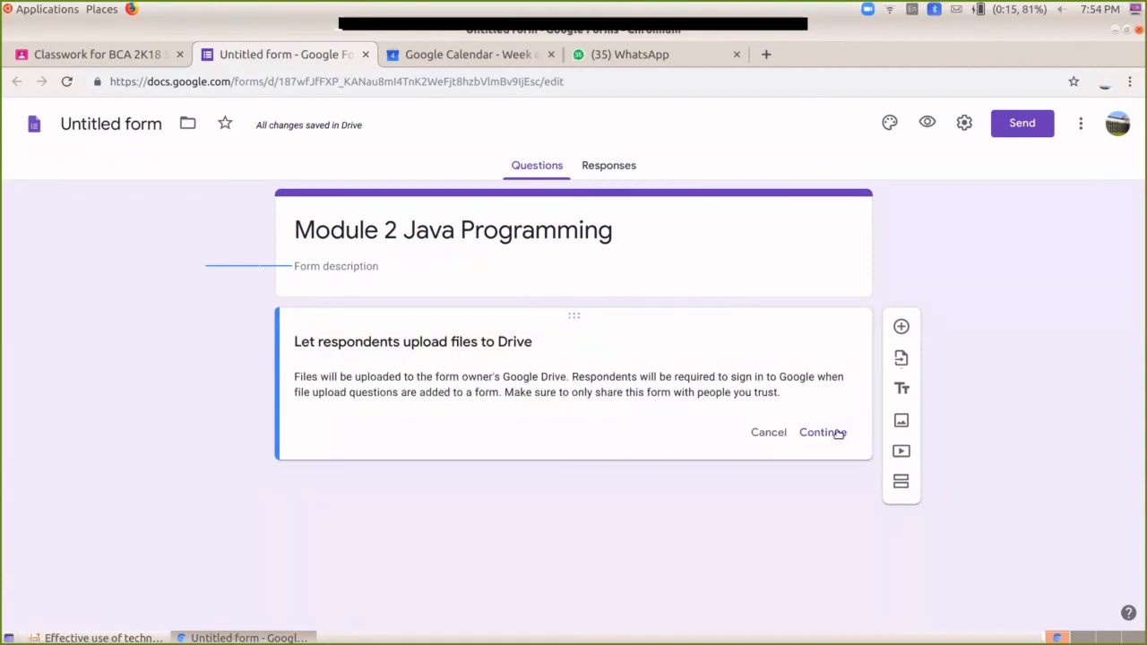
left_click(770, 434)
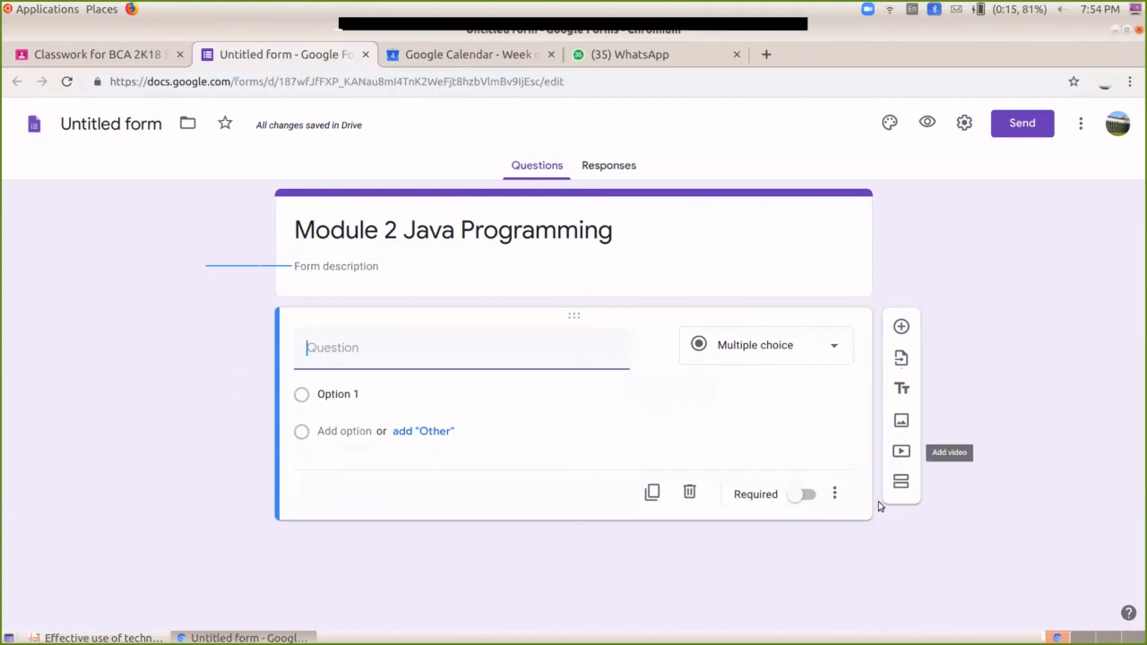
left_click(392, 357)
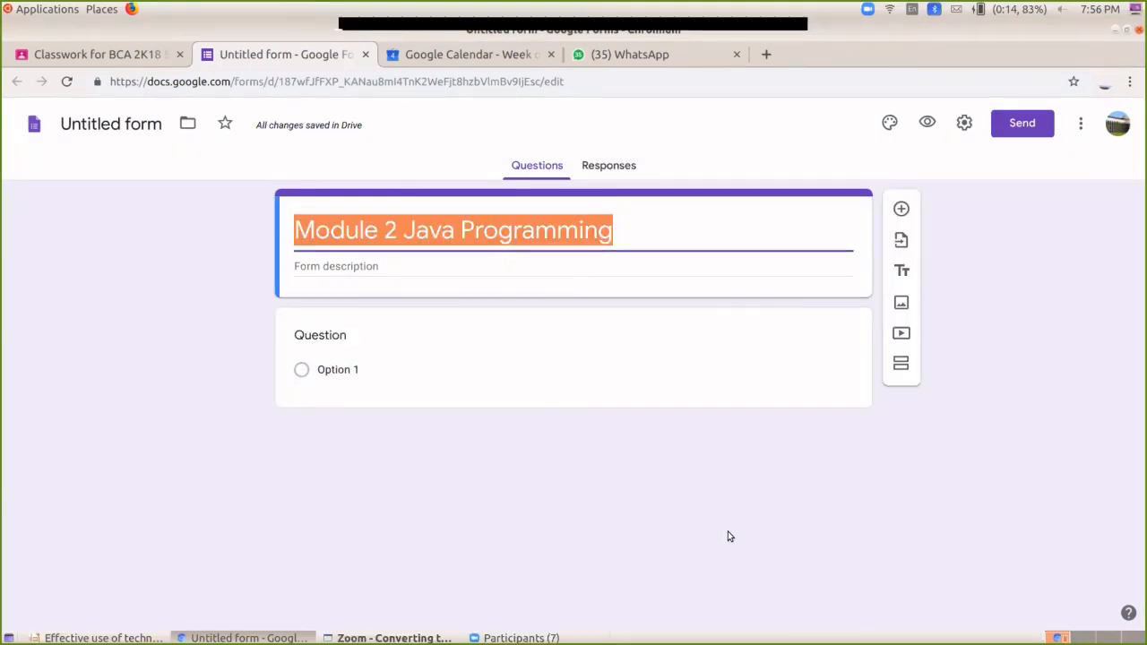
Step: Check the Classroom assignment, then return to the form and reopen the first question
left_click(88, 63)
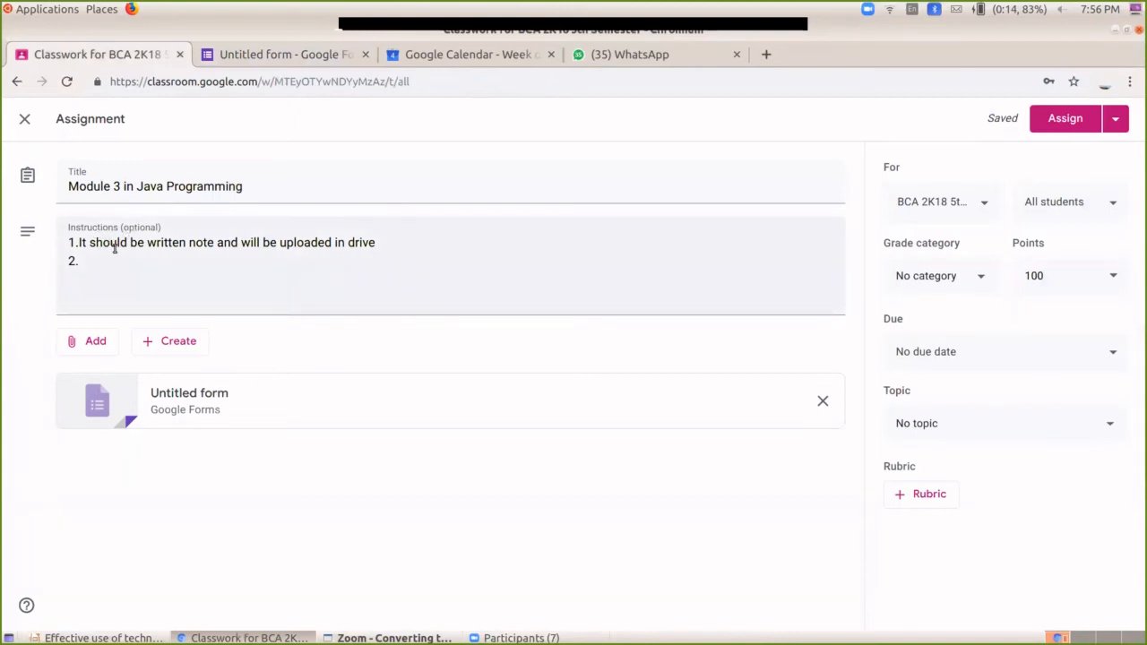
left_click(267, 55)
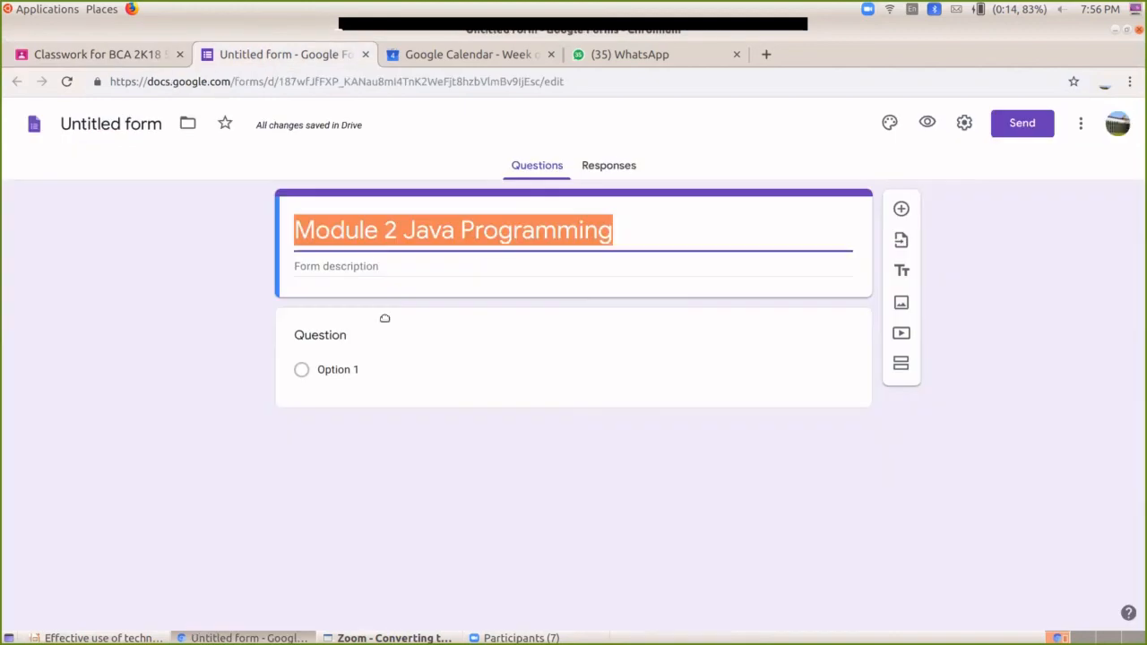
left_click(373, 263)
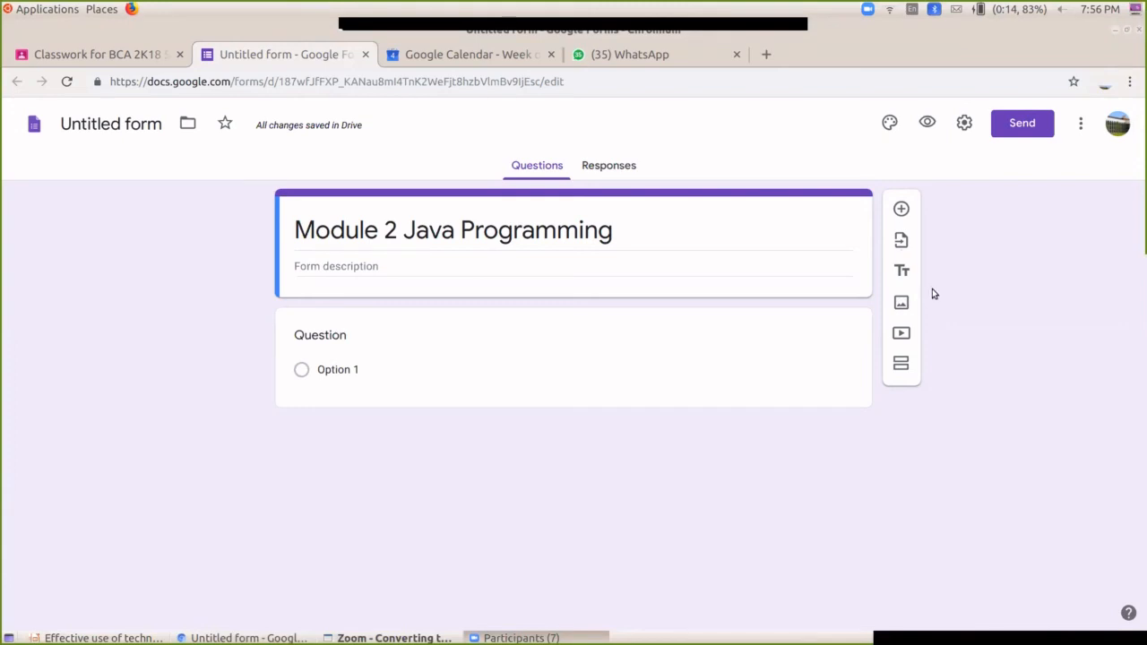
left_click(740, 313)
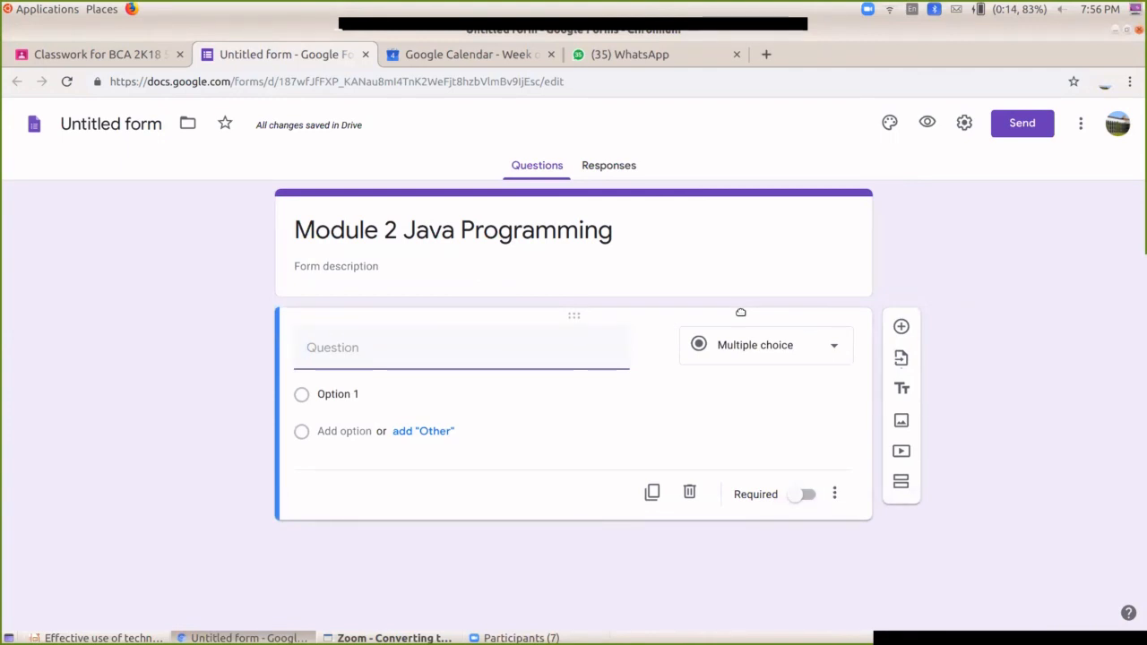
Step: Make the first question File upload, reading 'Please upload your scanned notes'
left_click(747, 346)
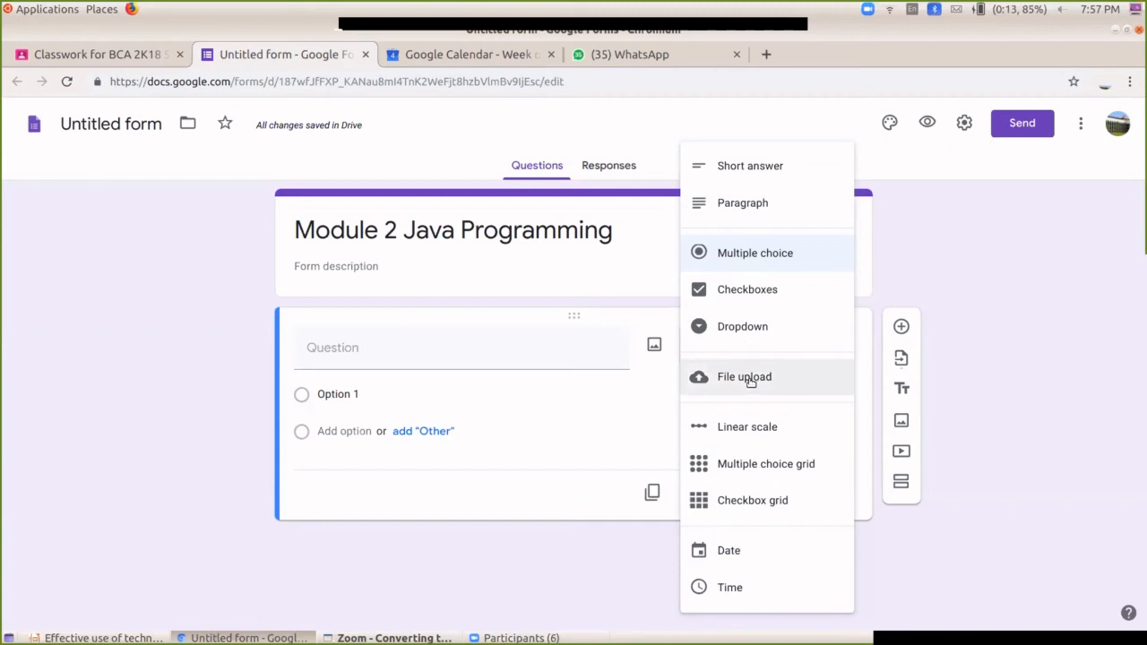
left_click(750, 379)
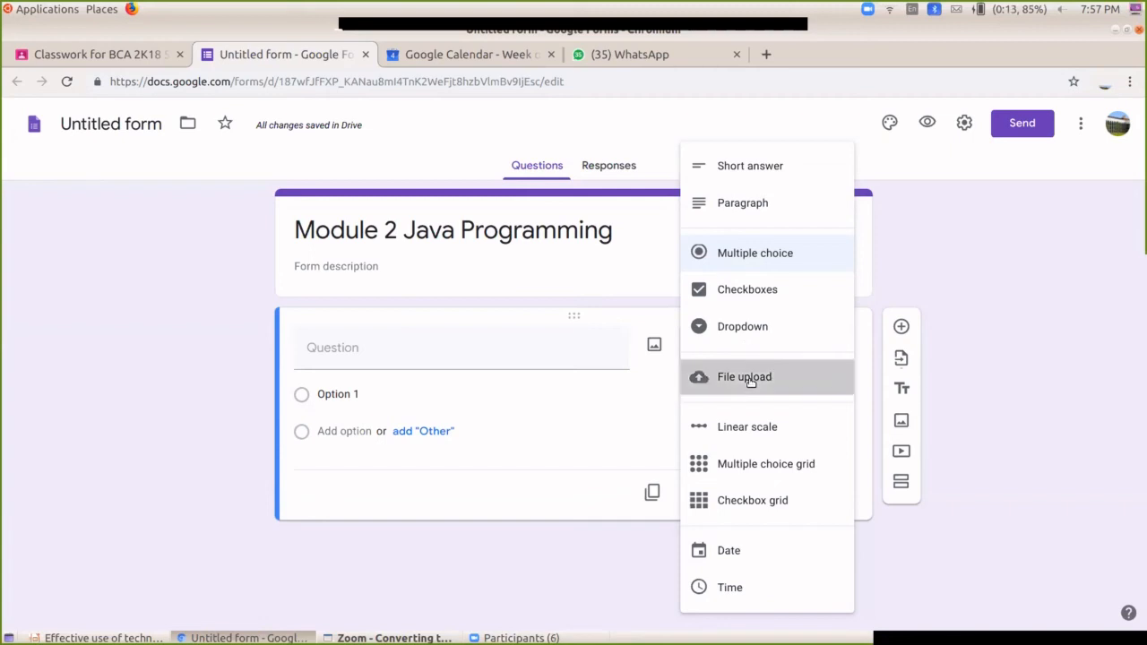
left_click(817, 434)
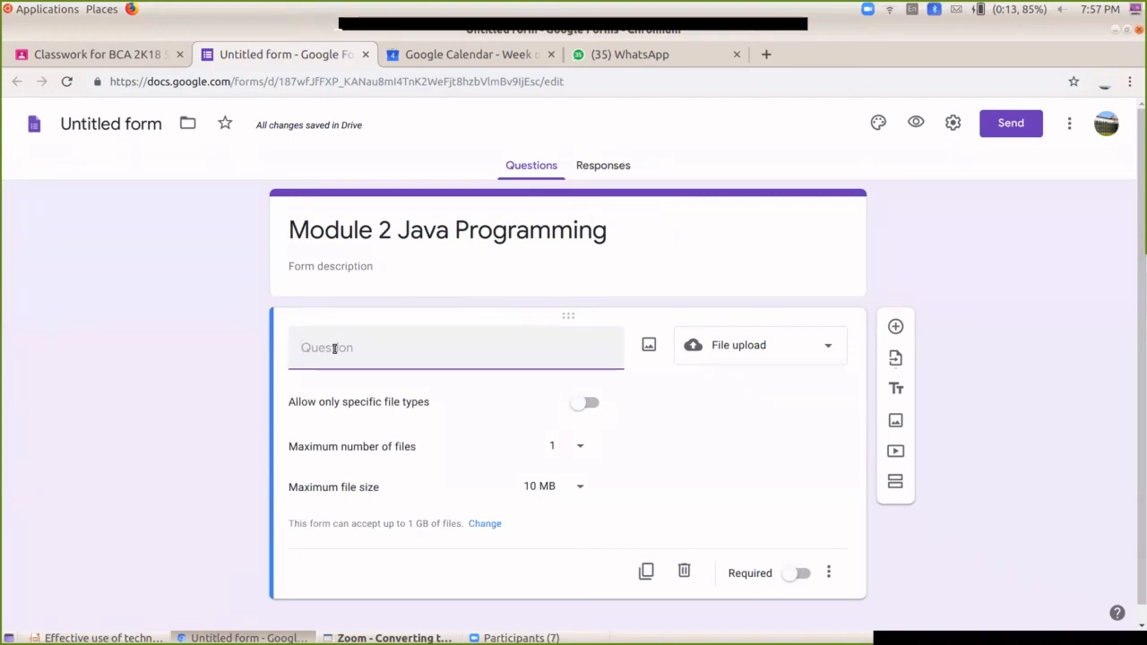
type("Pleas")
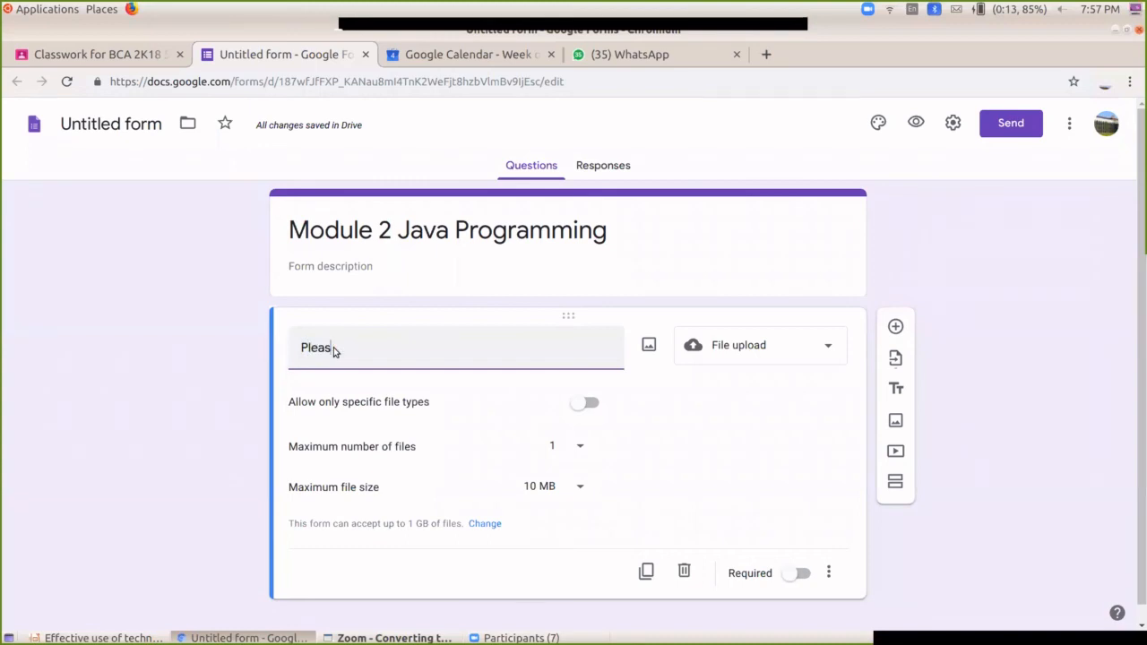
type("e uplo")
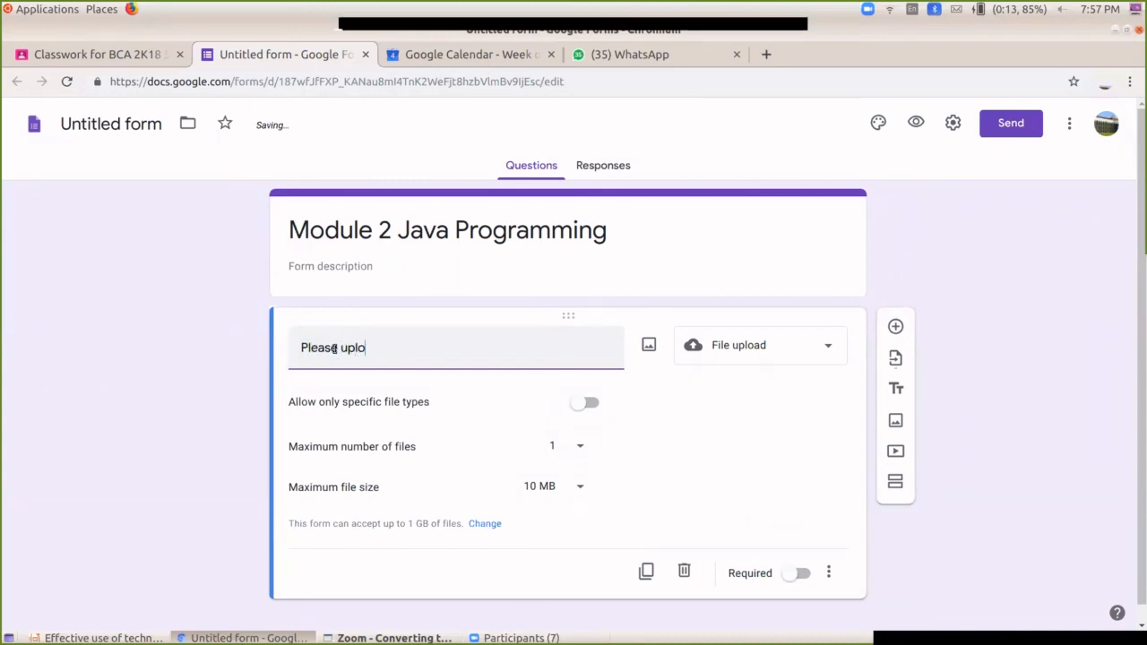
type("ad your scanee")
key("BackSpace")
key("BackSpace")
type("ned ")
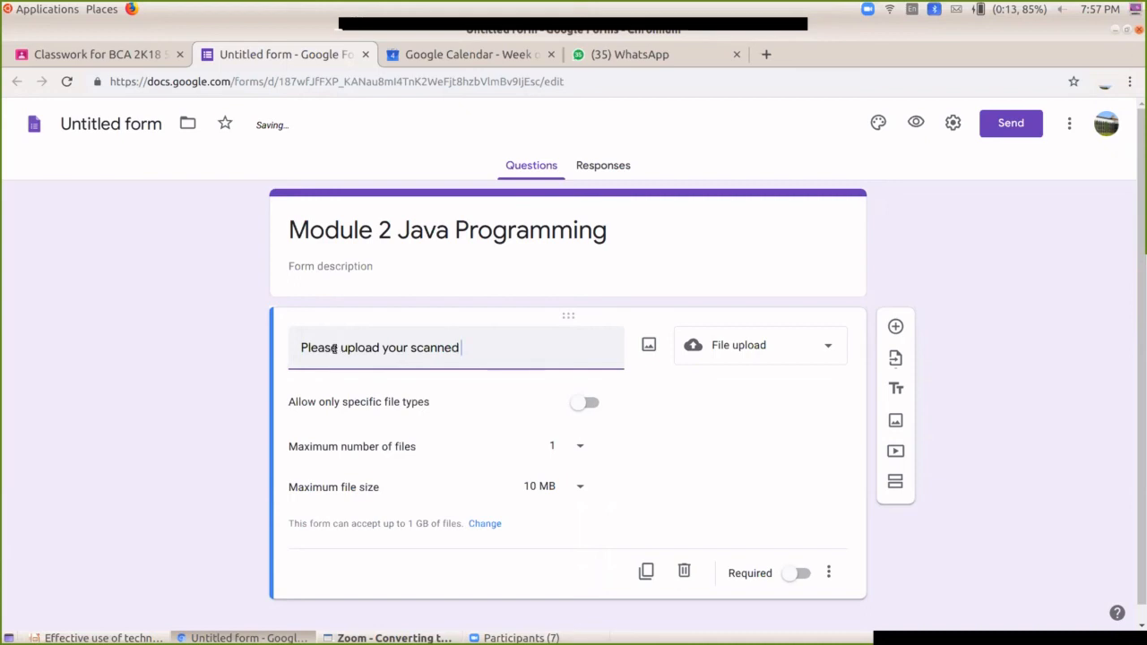
type("notes")
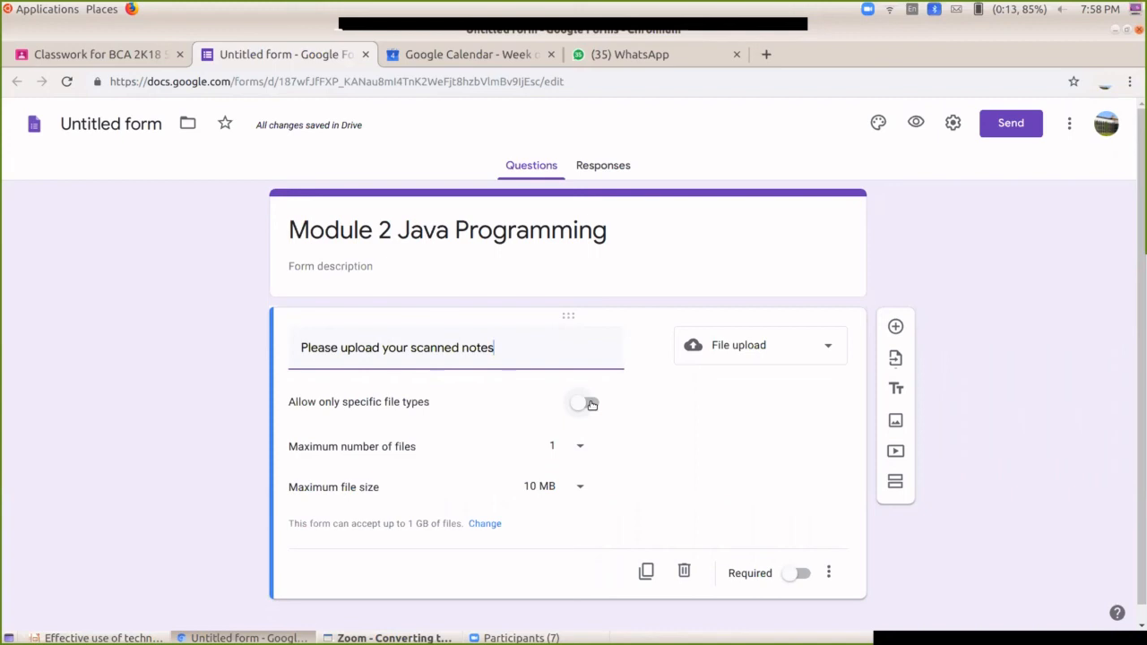
Step: Allow up to 10 files of at most 100 MB each, and mark the question required
left_click(581, 450)
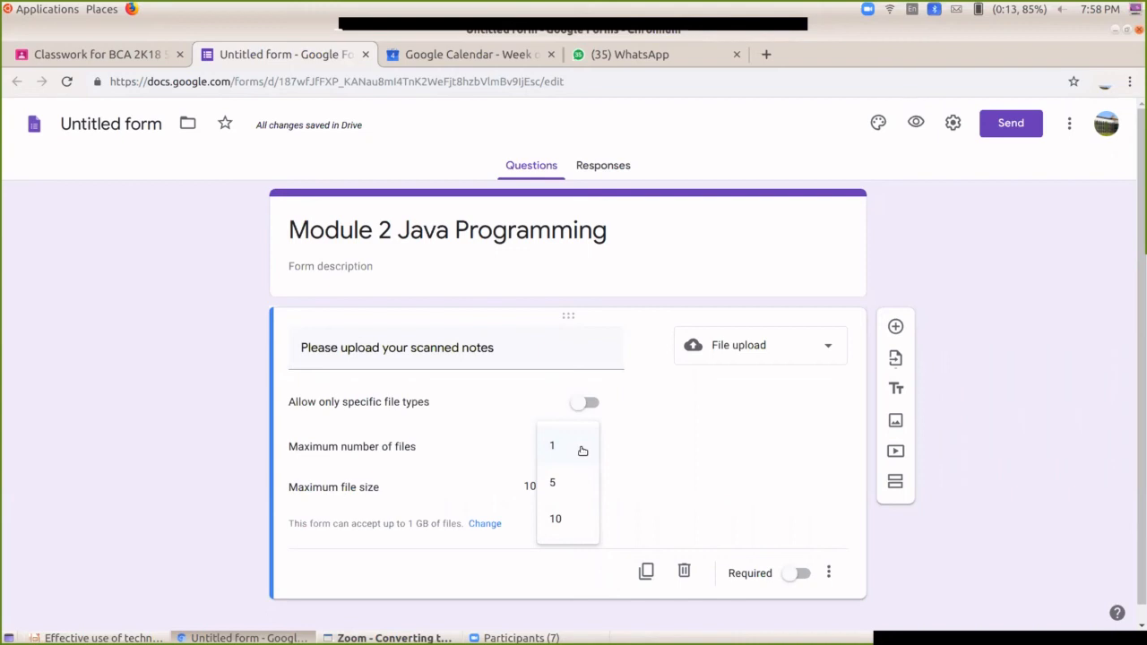
left_click(556, 520)
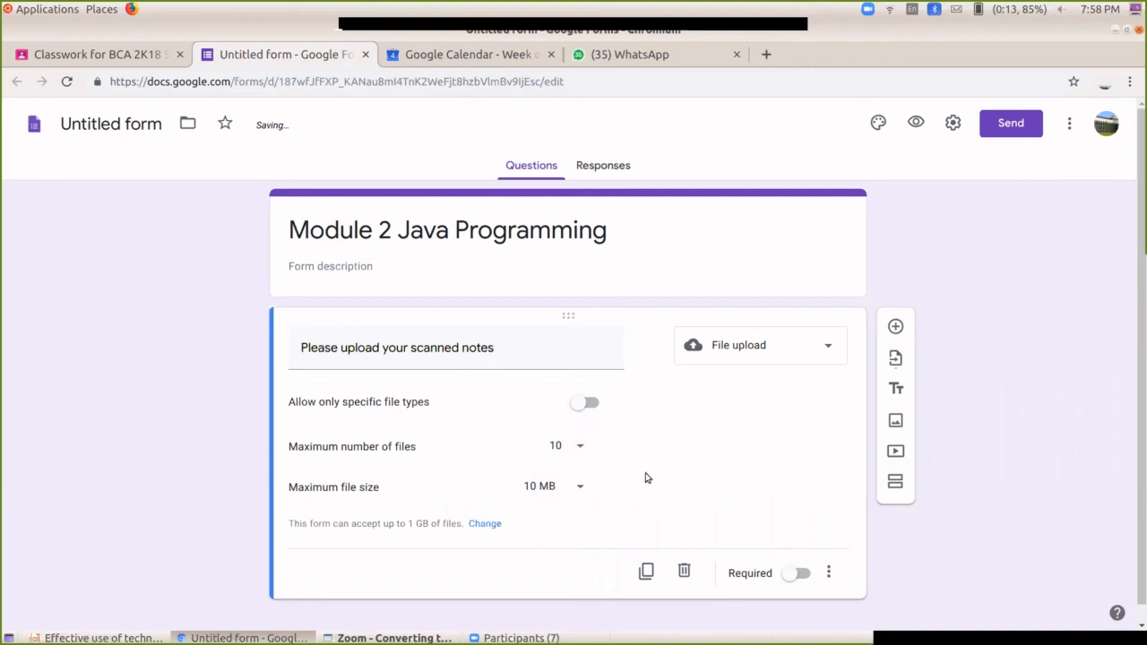
left_click(579, 491)
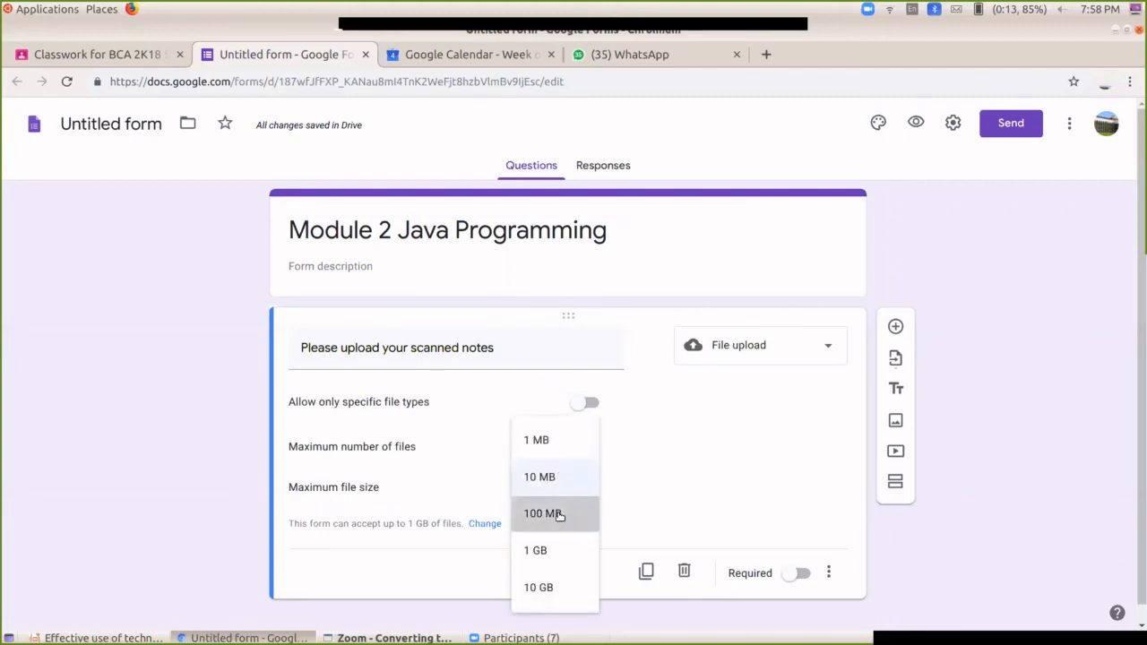
left_click(559, 516)
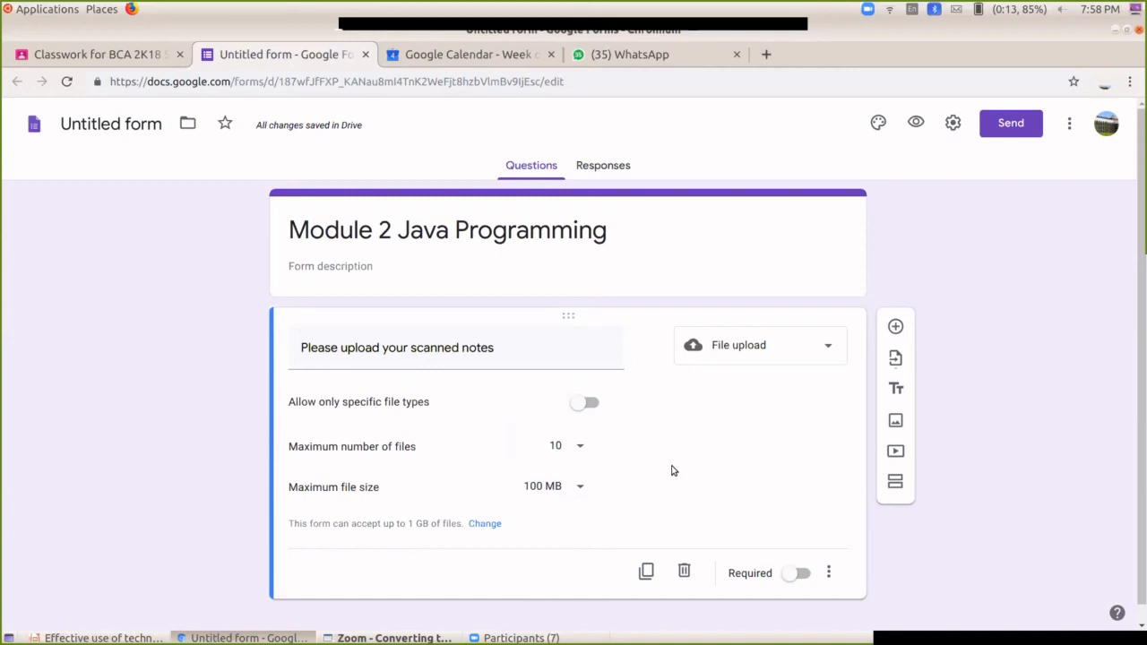
left_click(800, 575)
Step: Name the form file 'Module 2 Java Programming' and switch back to the Classroom tab
left_click(125, 132)
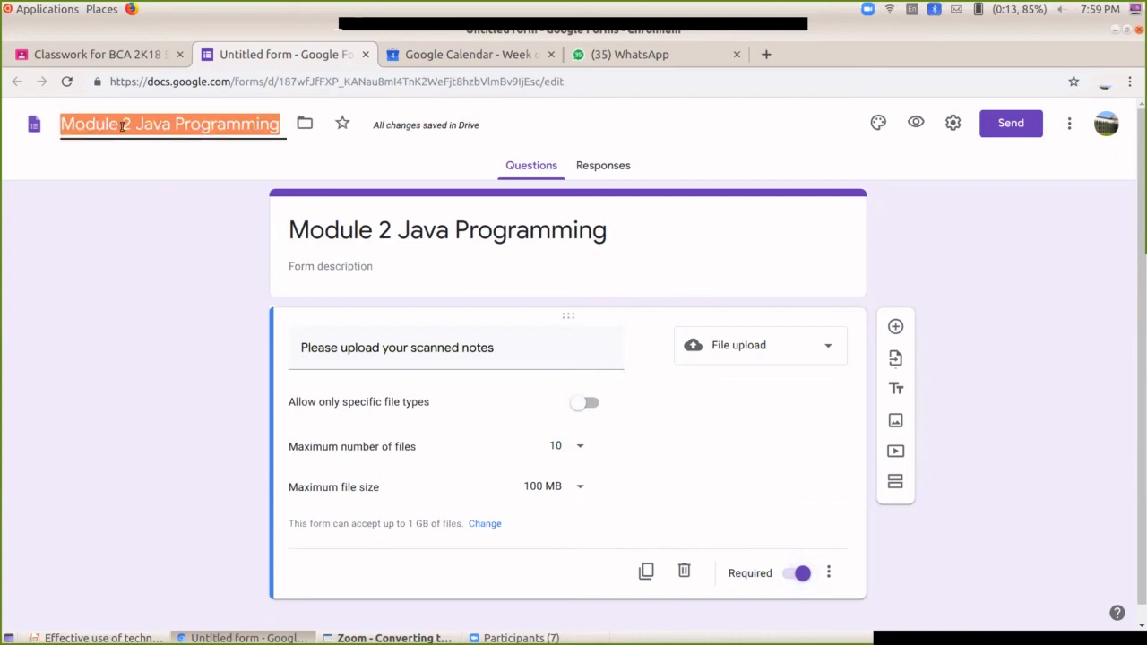
left_click(165, 239)
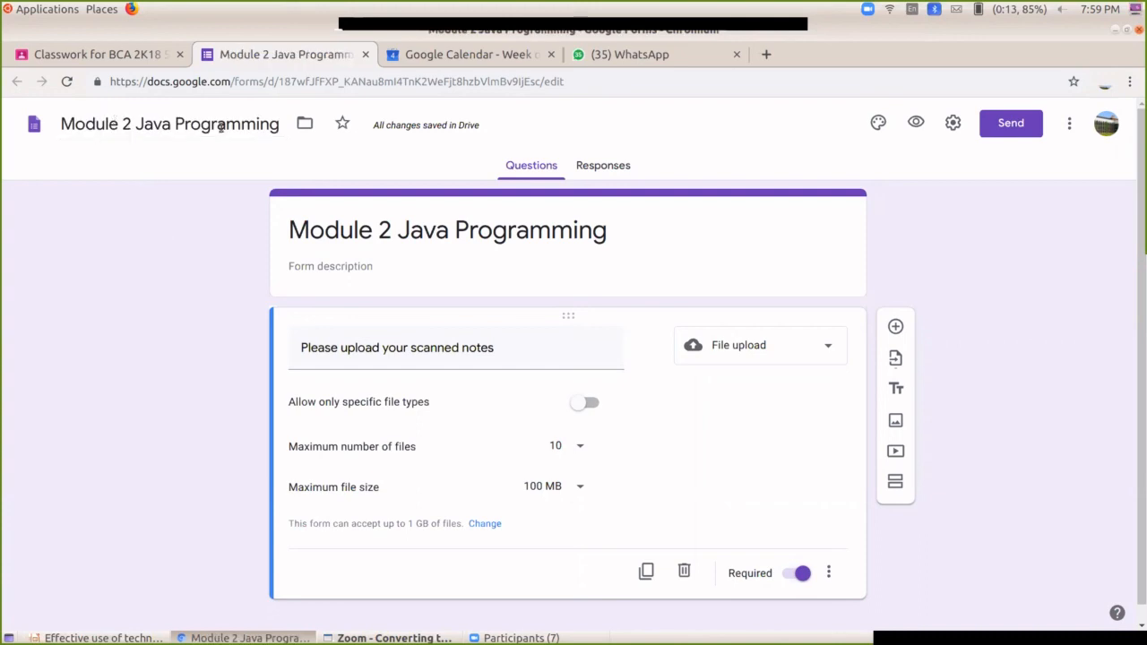
left_click(58, 52)
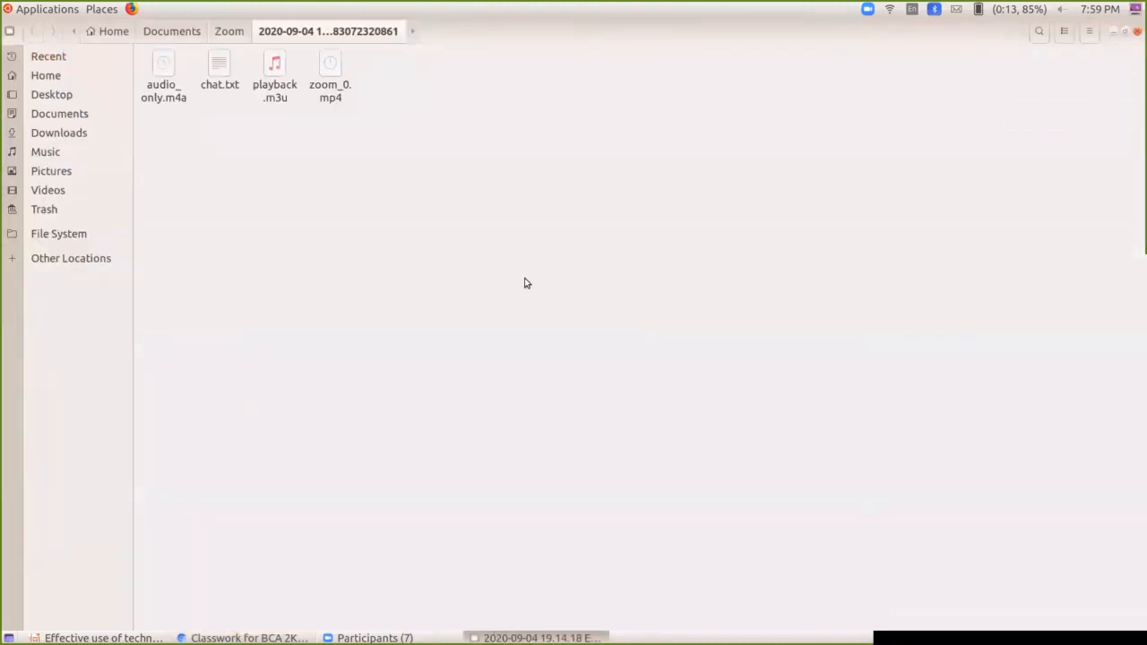
Step: Minimize the file manager and assign 'Module 3 in Java Programming' to the class
left_click(1113, 32)
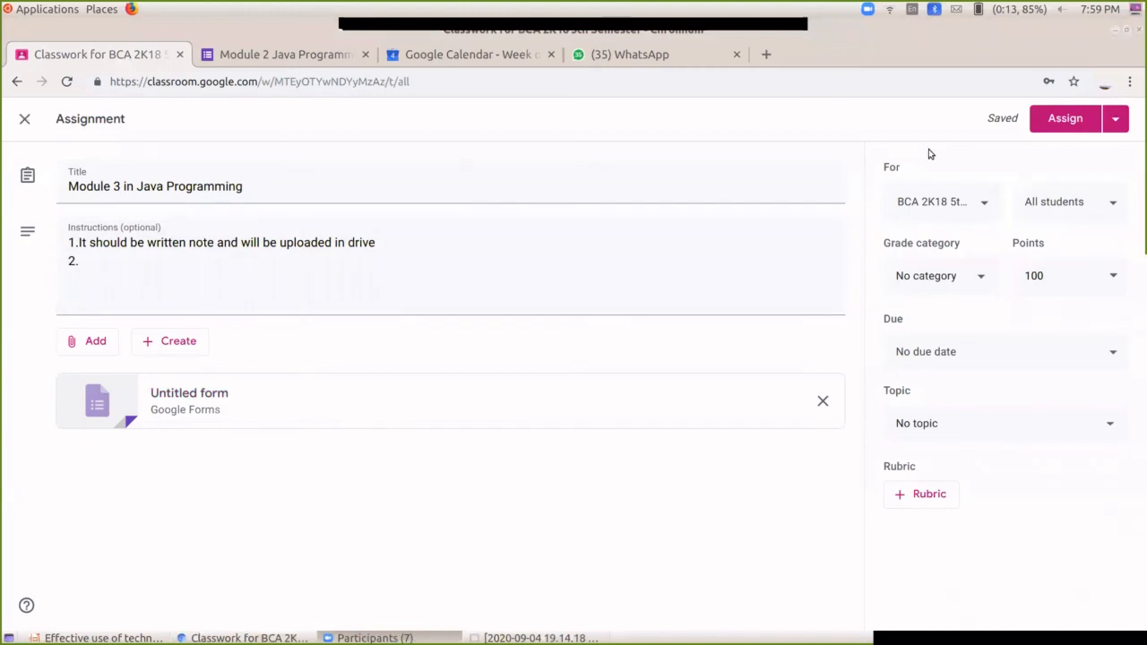
left_click(1066, 119)
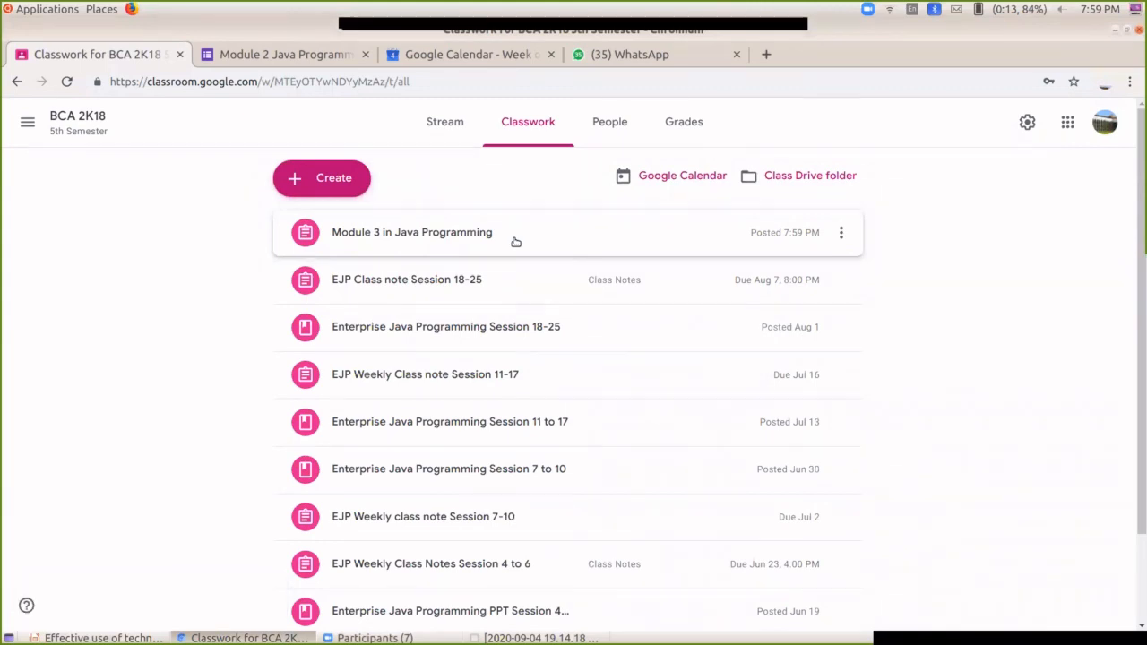
left_click(843, 234)
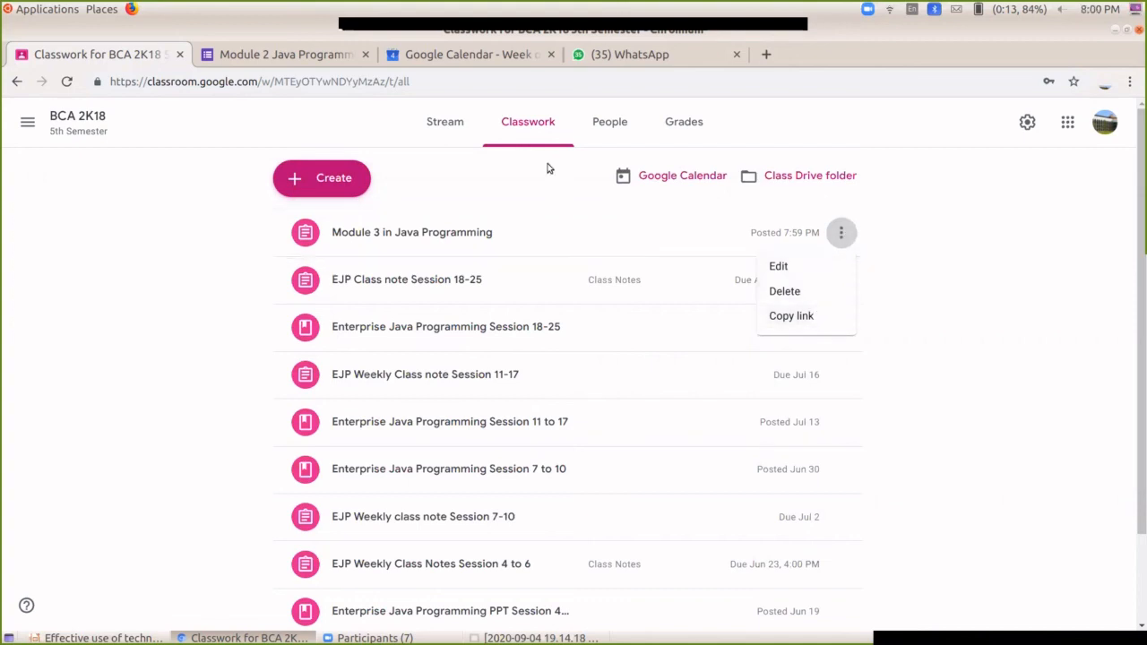
Step: Glance at the People list, then expand the Module 3 assignment on Classwork
left_click(595, 126)
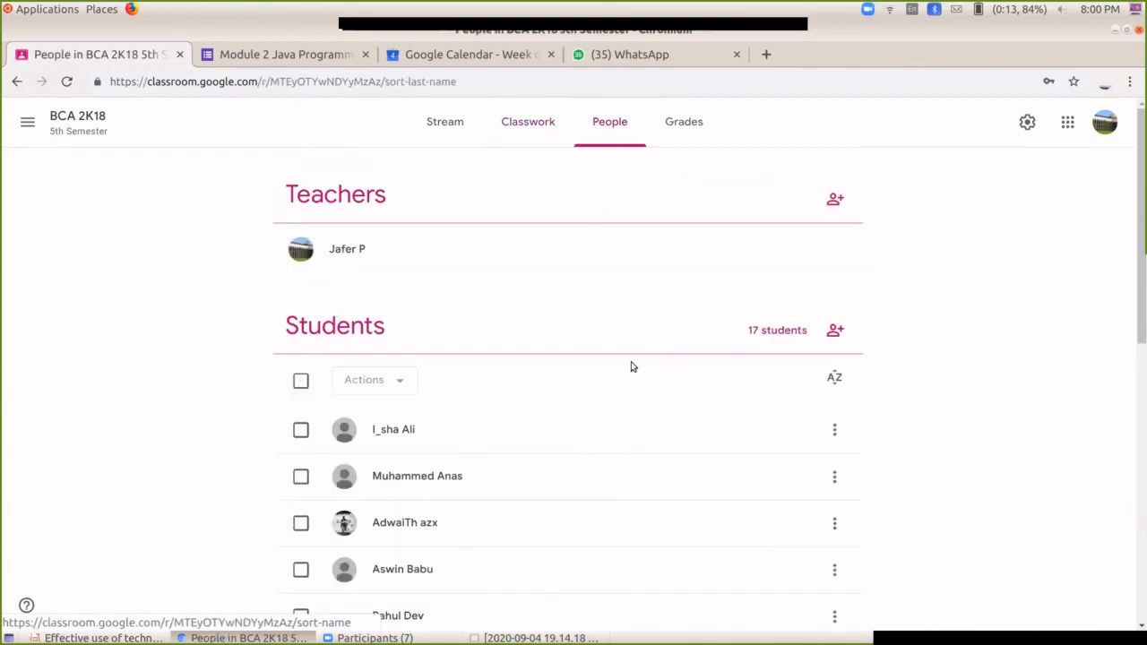
scroll(531, 260, "down", 5)
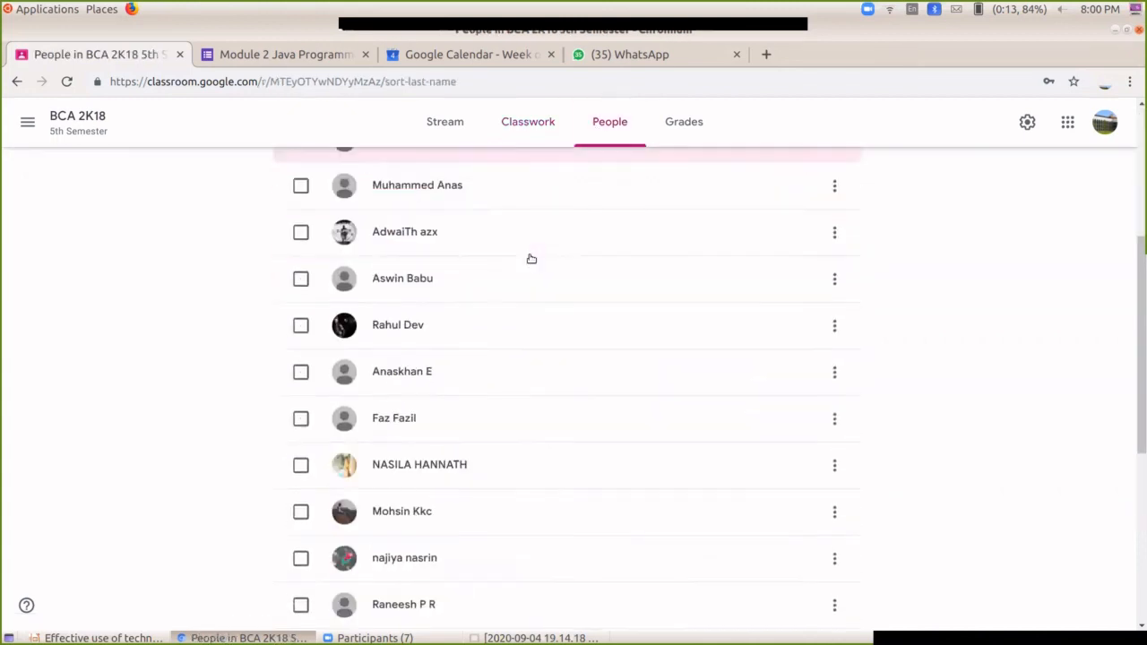
scroll(531, 260, "down", 2)
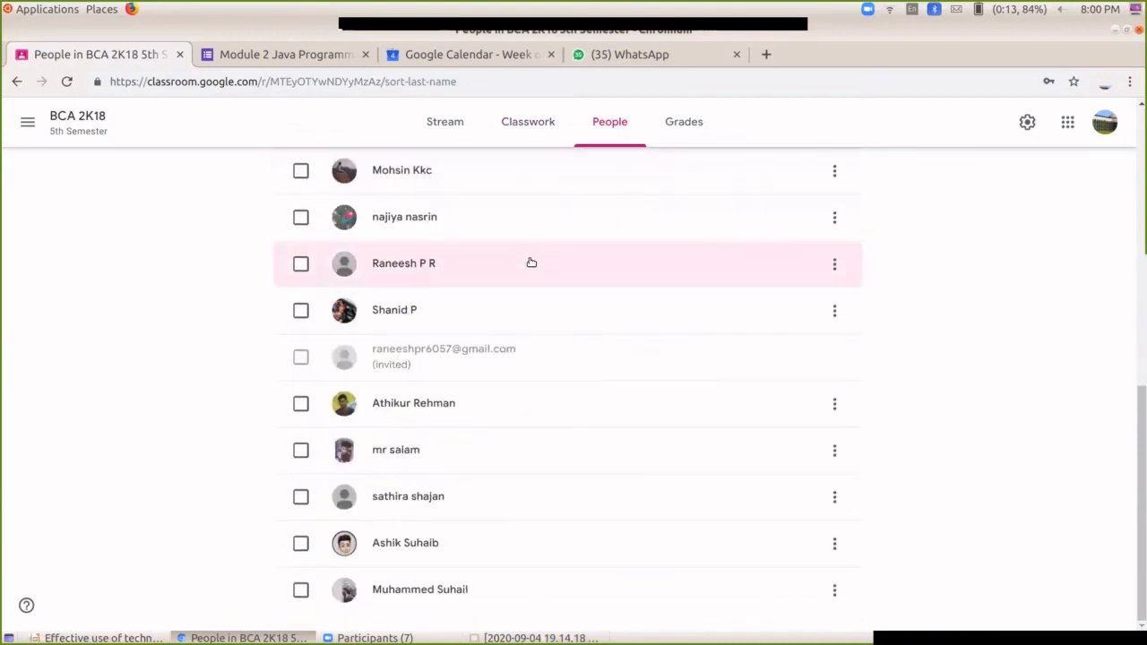
scroll(578, 347, "up", 7)
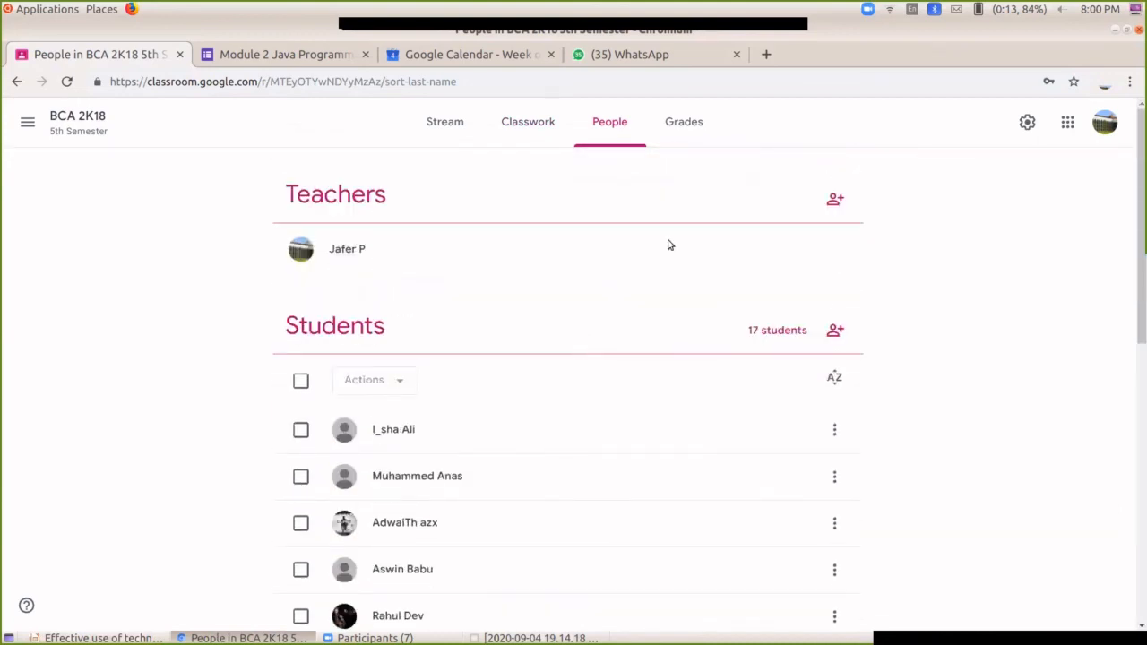
left_click(534, 123)
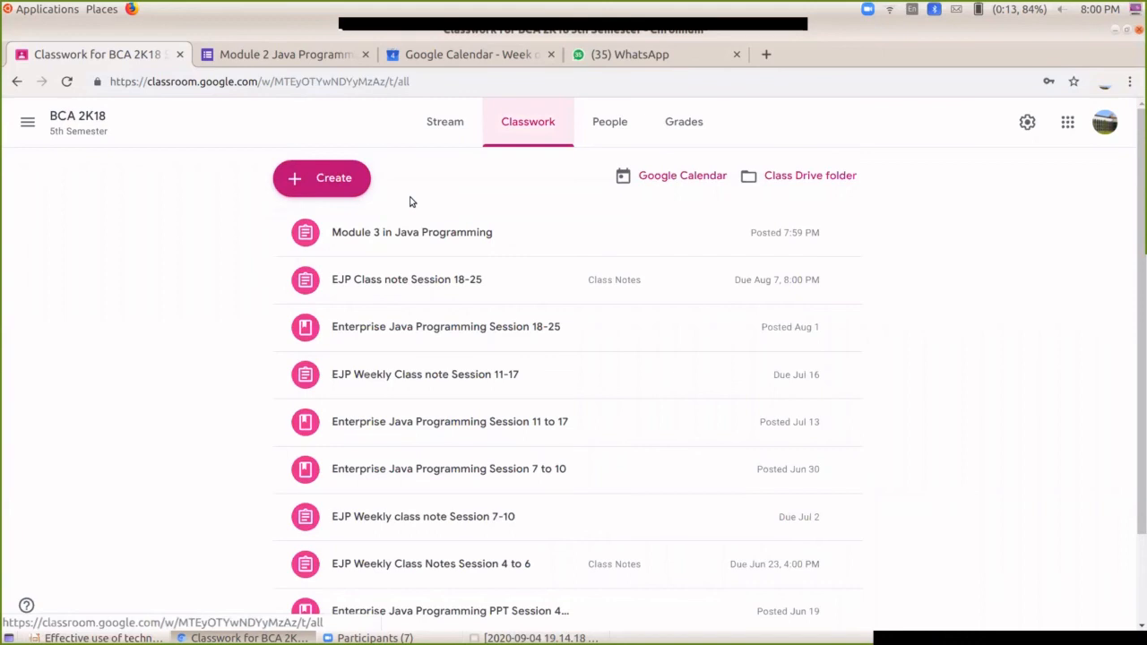
left_click(449, 233)
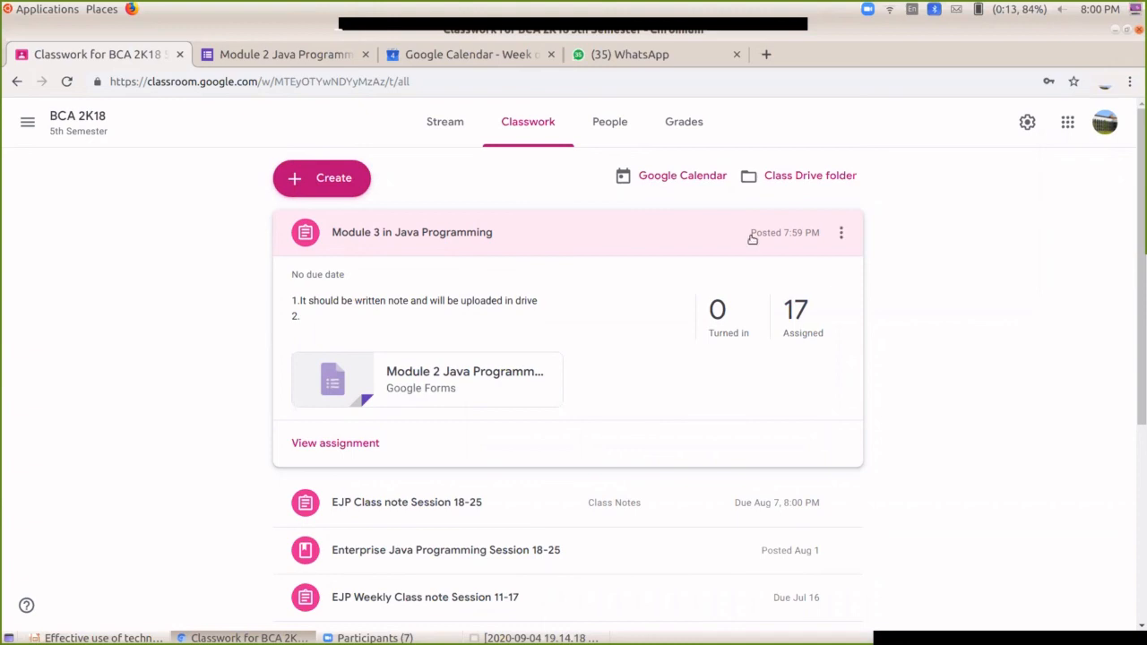
Step: Collapse the Module 3 row and show its Edit, Delete and Copy link options
left_click(363, 231)
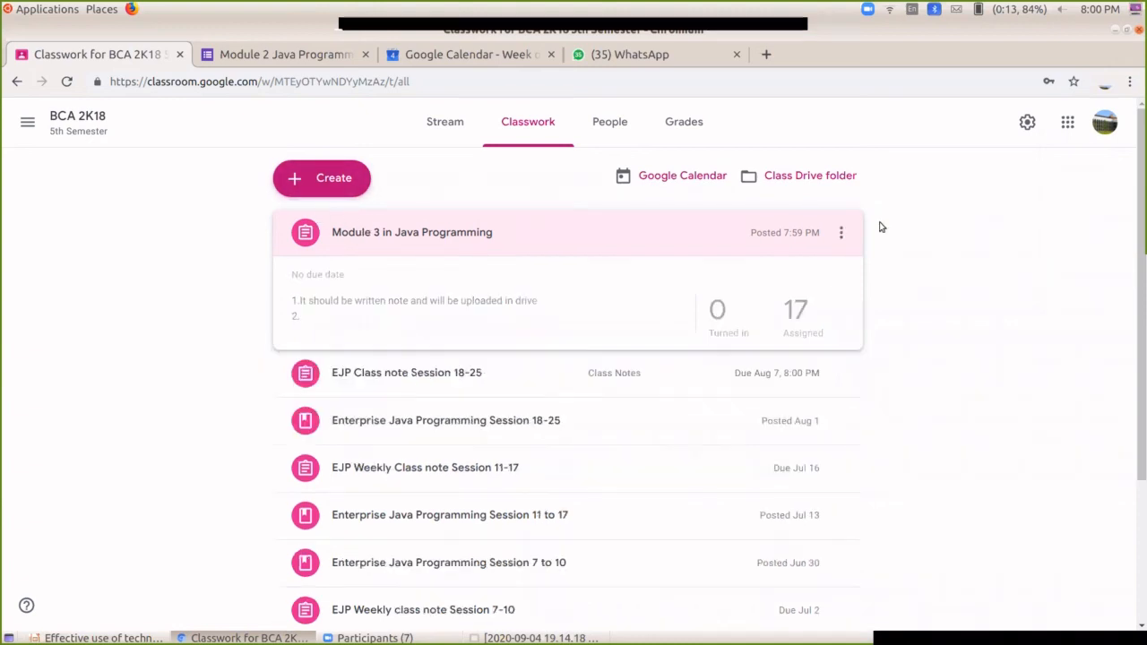
left_click(839, 235)
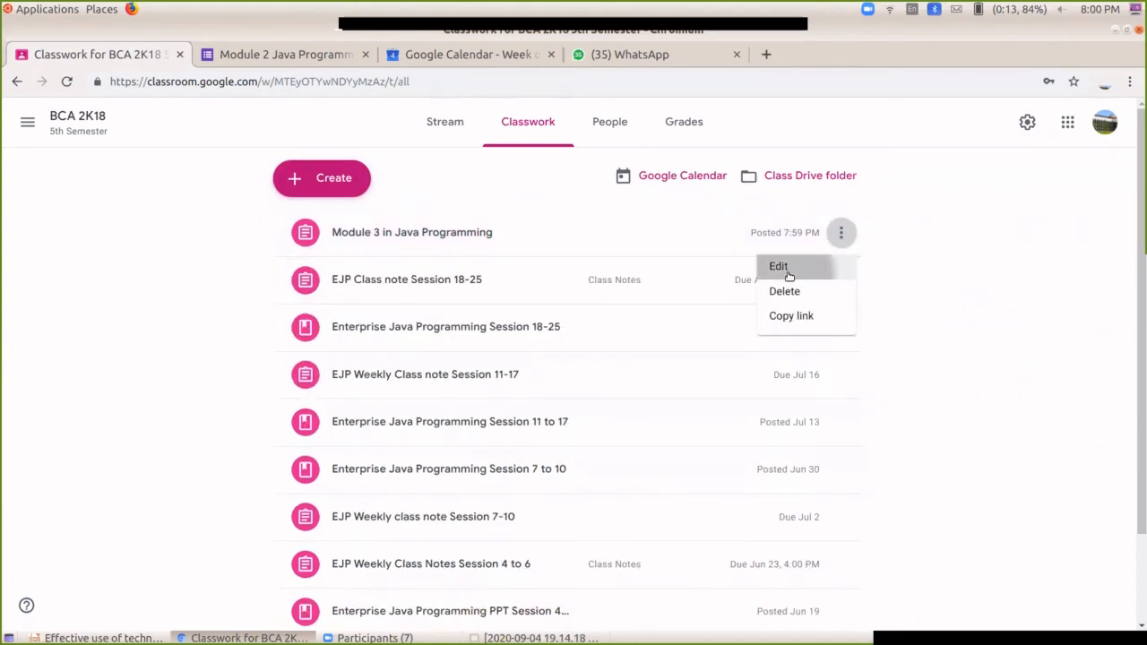
Step: Edit the Module 3 assignment and review its student list, keeping All students assigned
left_click(776, 267)
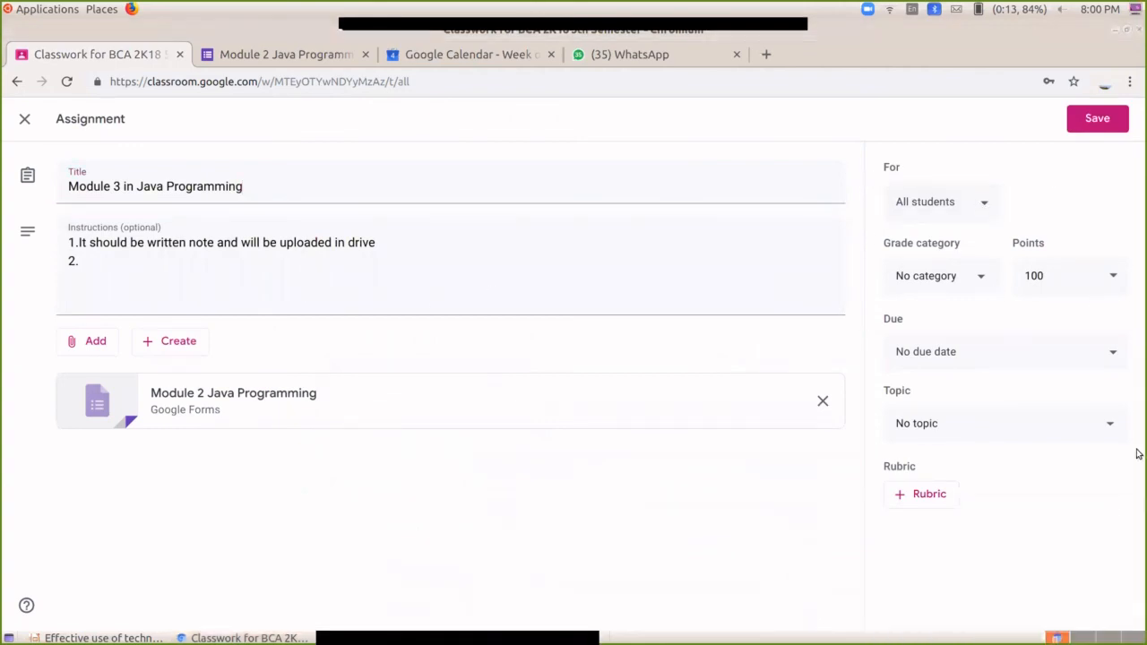
left_click(939, 213)
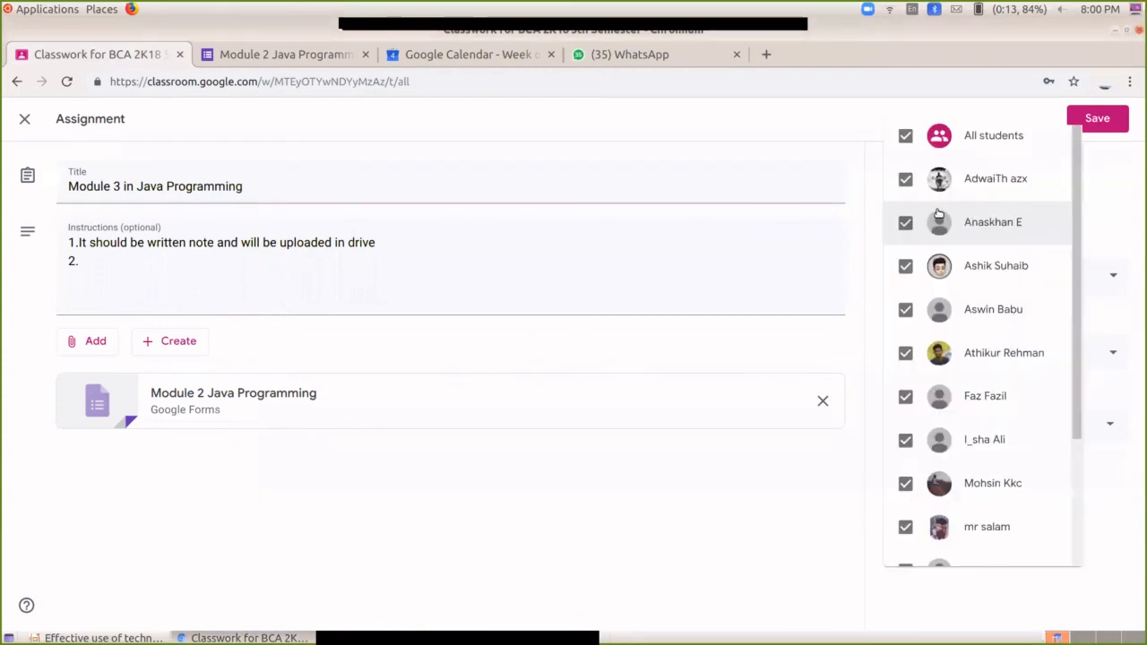
left_click(1093, 226)
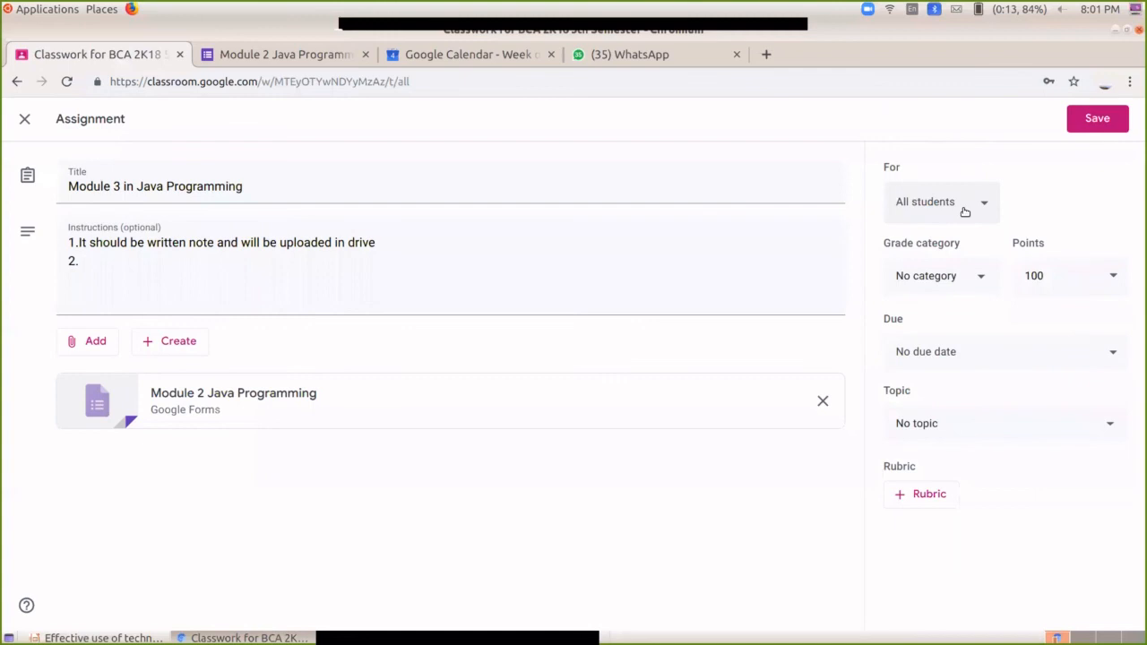
left_click(964, 211)
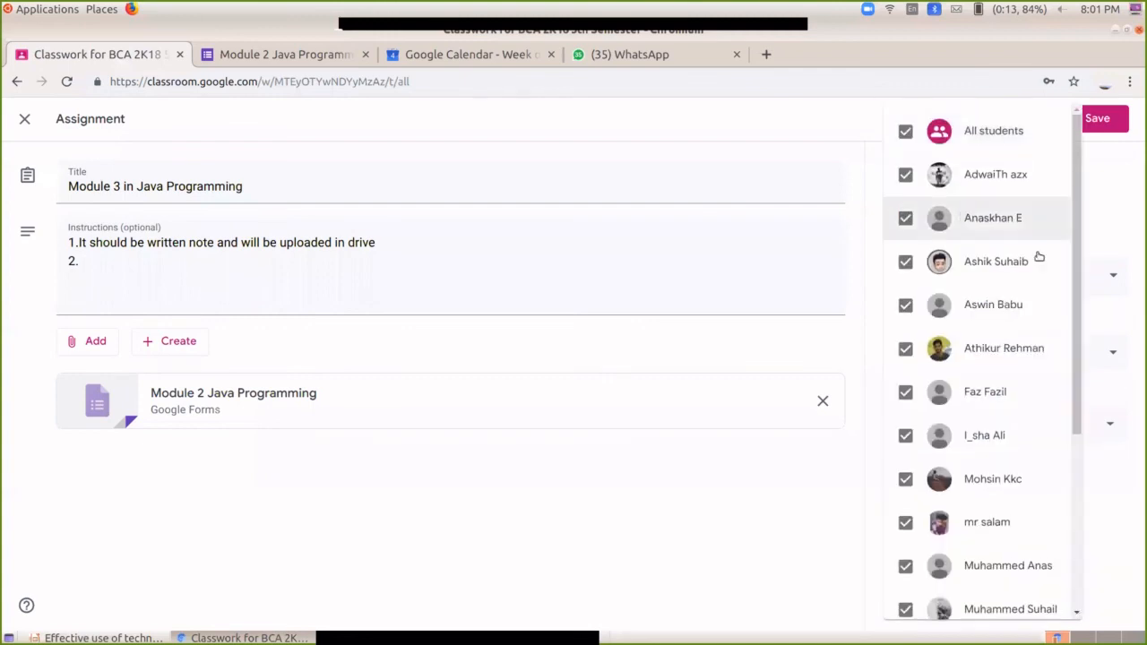
mouse_move(1080, 390)
left_mouse_down()
mouse_move(1080, 571)
mouse_move(1076, 371)
left_mouse_up()
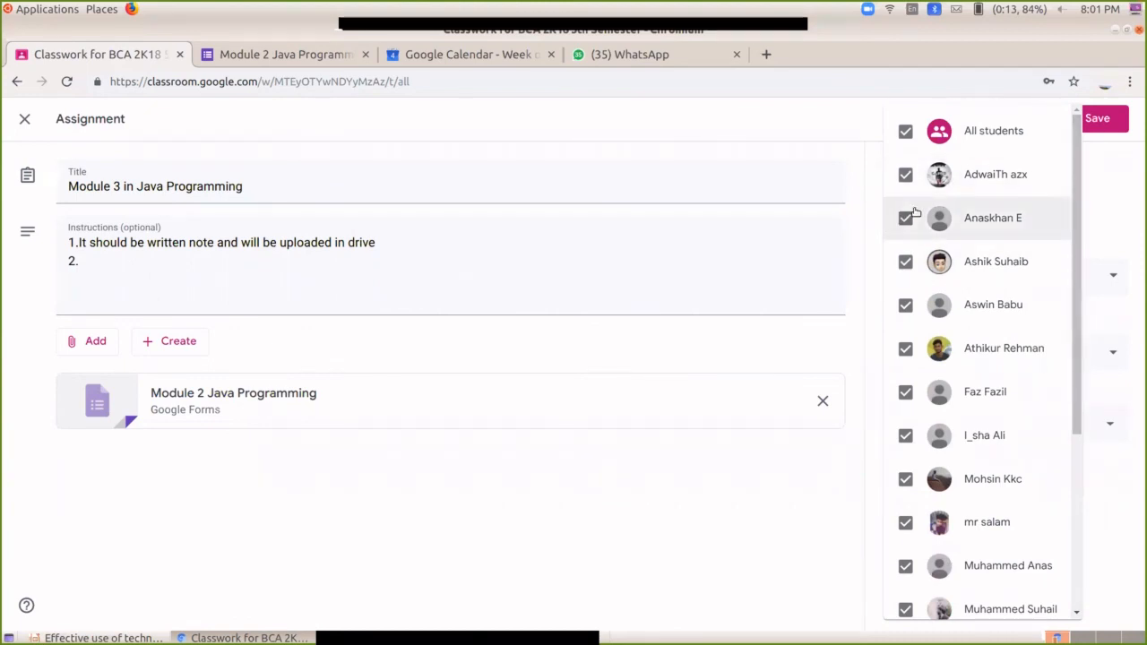
scroll(914, 392, "down", 1)
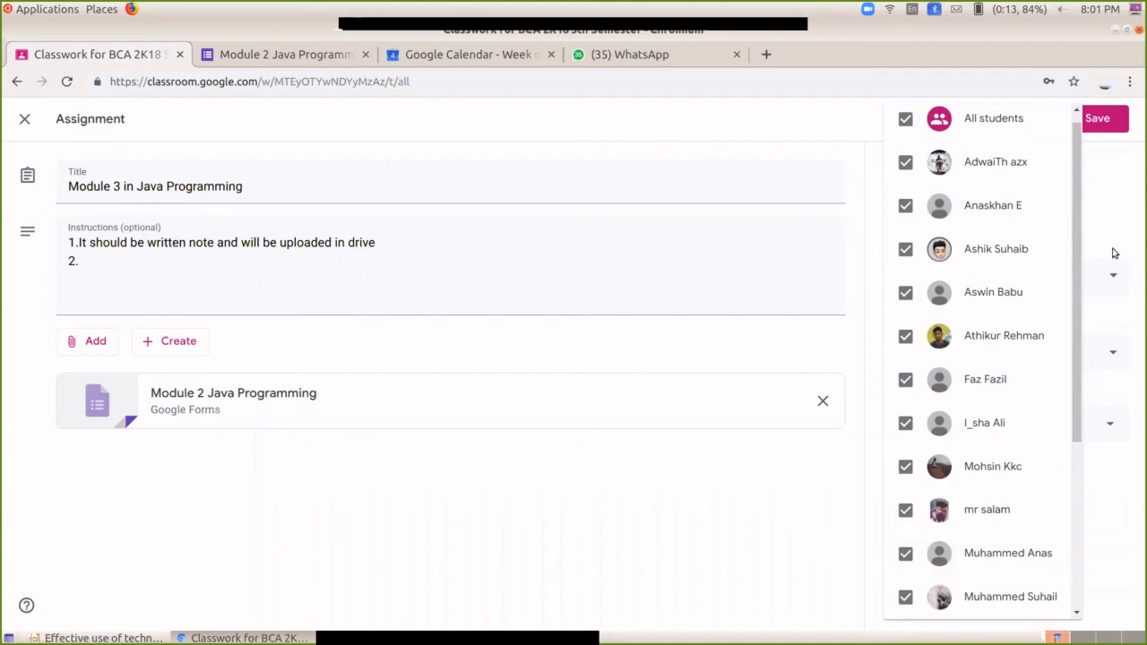
left_click(1098, 216)
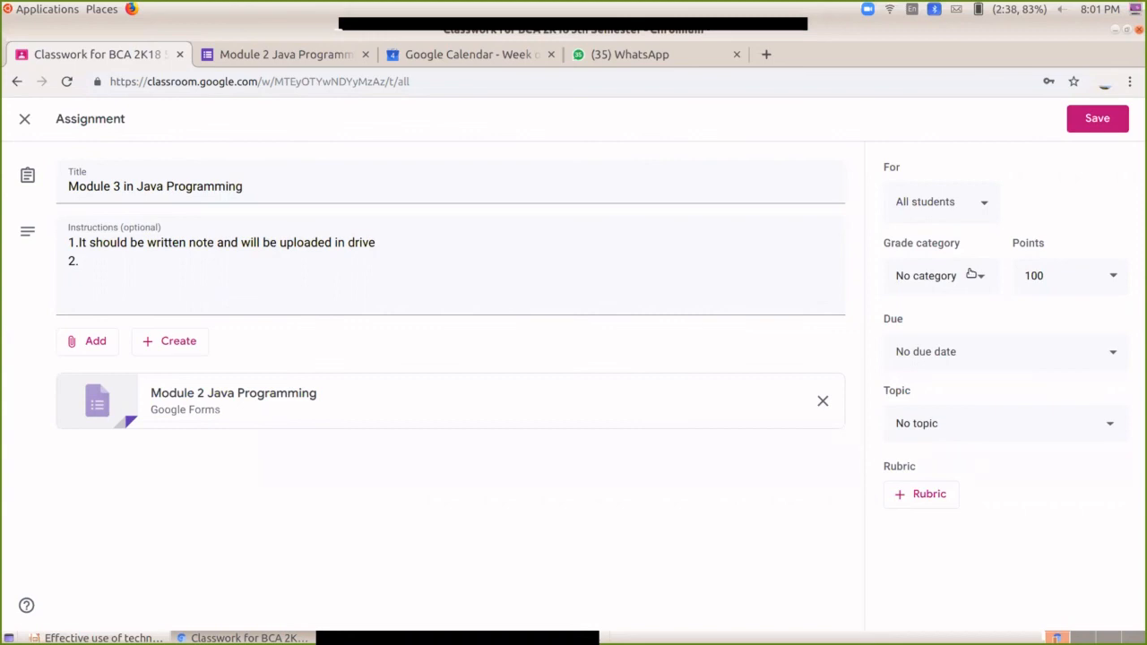
Step: Keep the Module 3 assignment at 100 points and file it under the Class Notes grade category
left_click(1016, 287)
left_click(1035, 282)
left_click(1054, 535)
left_click(943, 277)
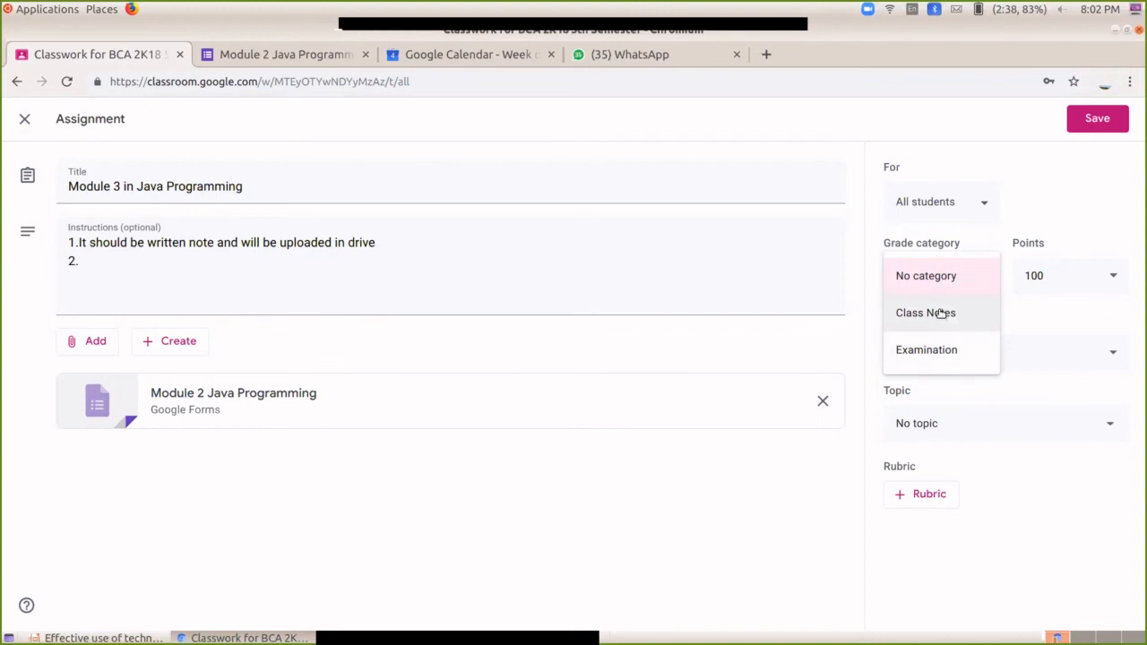
left_click(939, 313)
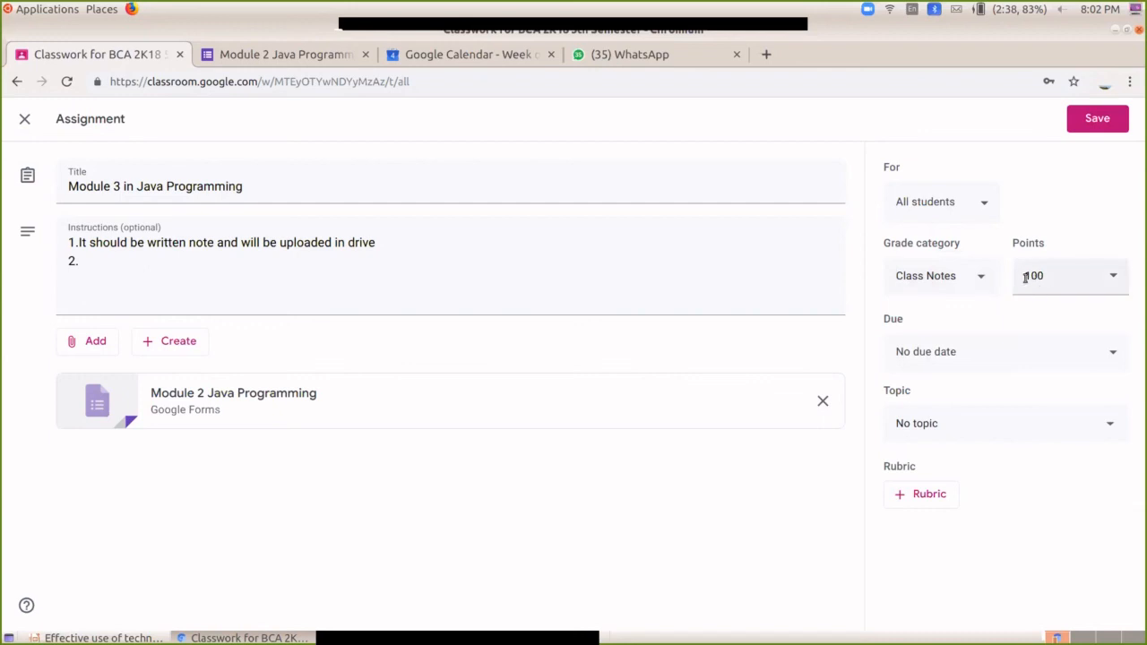
left_click(1058, 354)
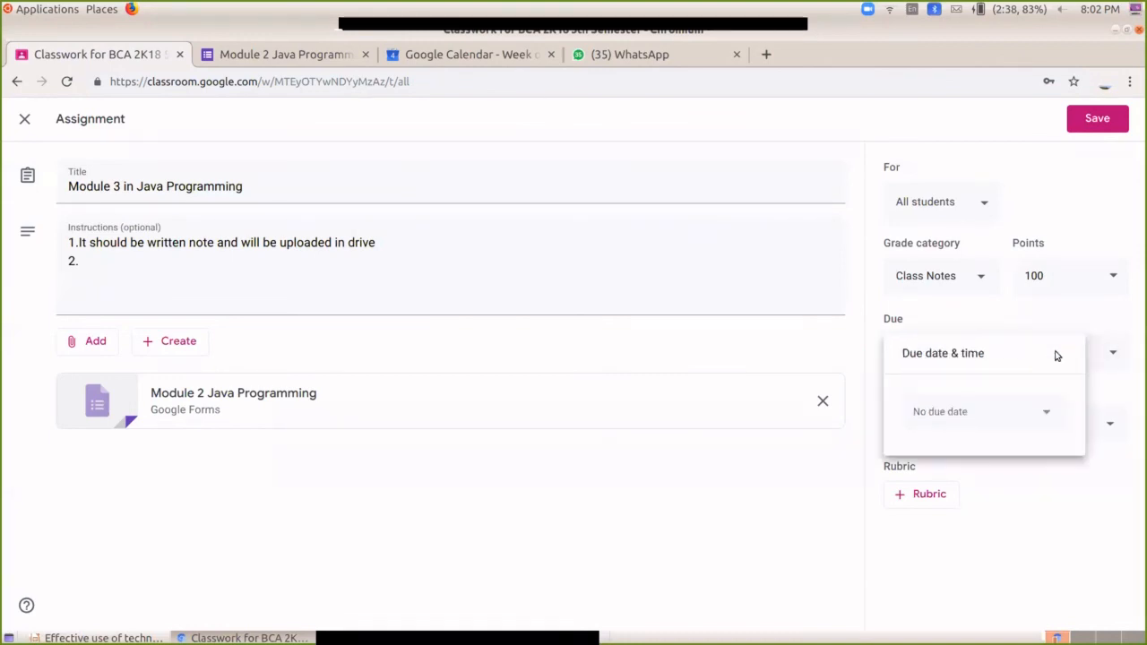
Step: Give the assignment an initial due date of Sep 10 at 11:59 PM
left_click(1020, 421)
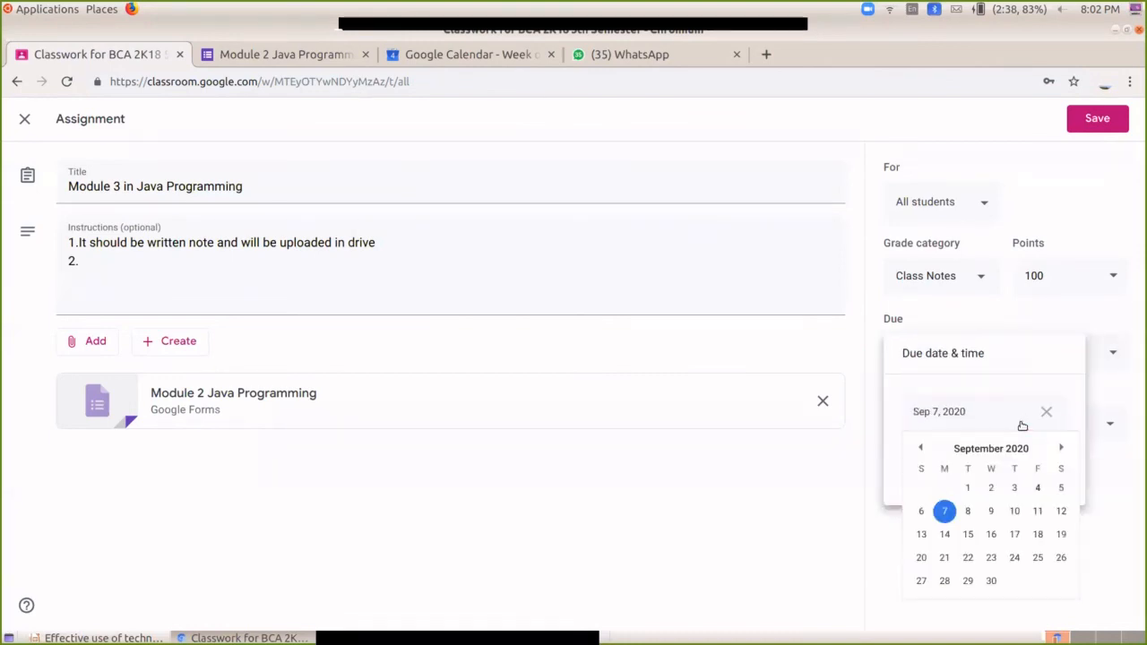
left_click(1013, 510)
left_click(972, 465)
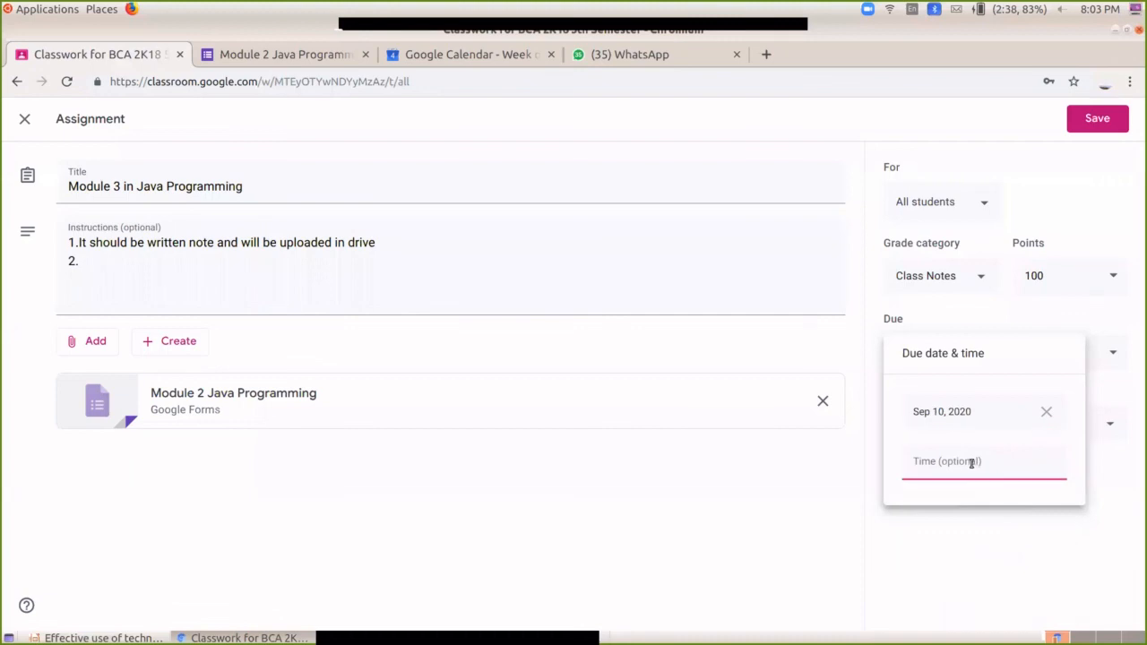
left_click(997, 513)
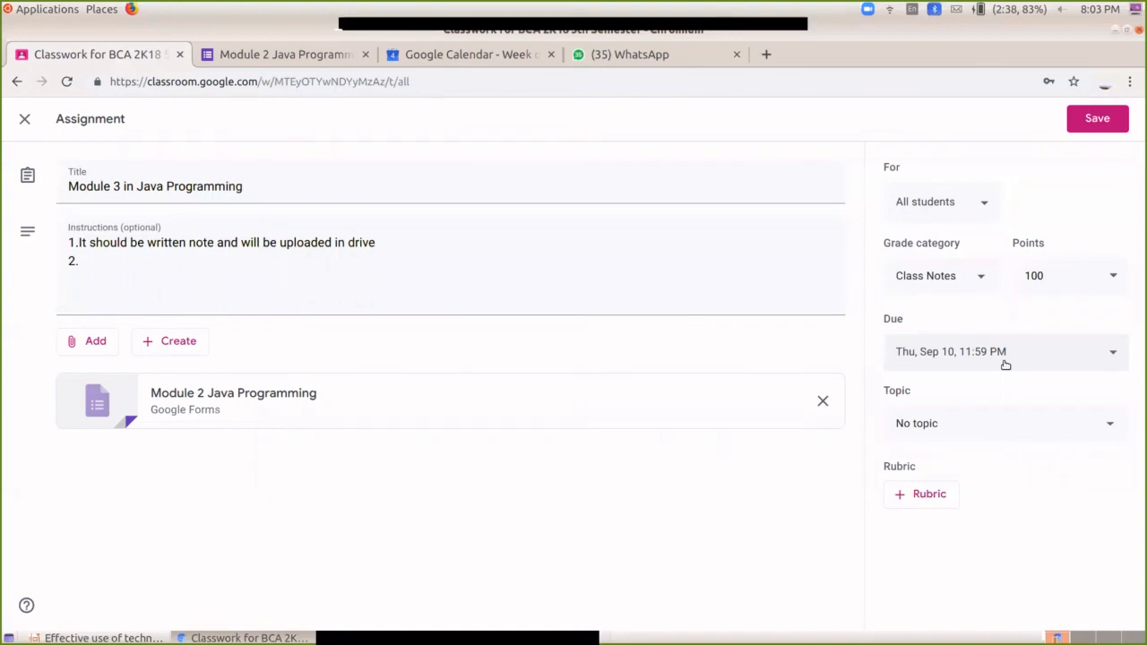
Step: Change the due time to 10:00 PM and move the due date to Fri, Sep 11
left_click(1006, 358)
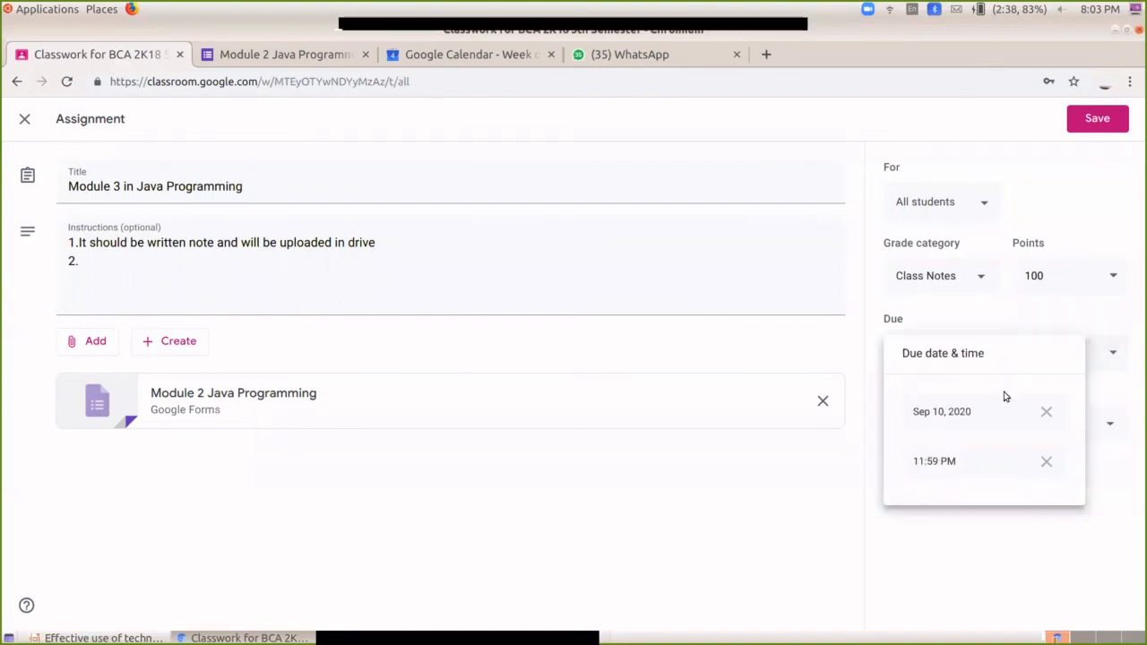
left_click(937, 462)
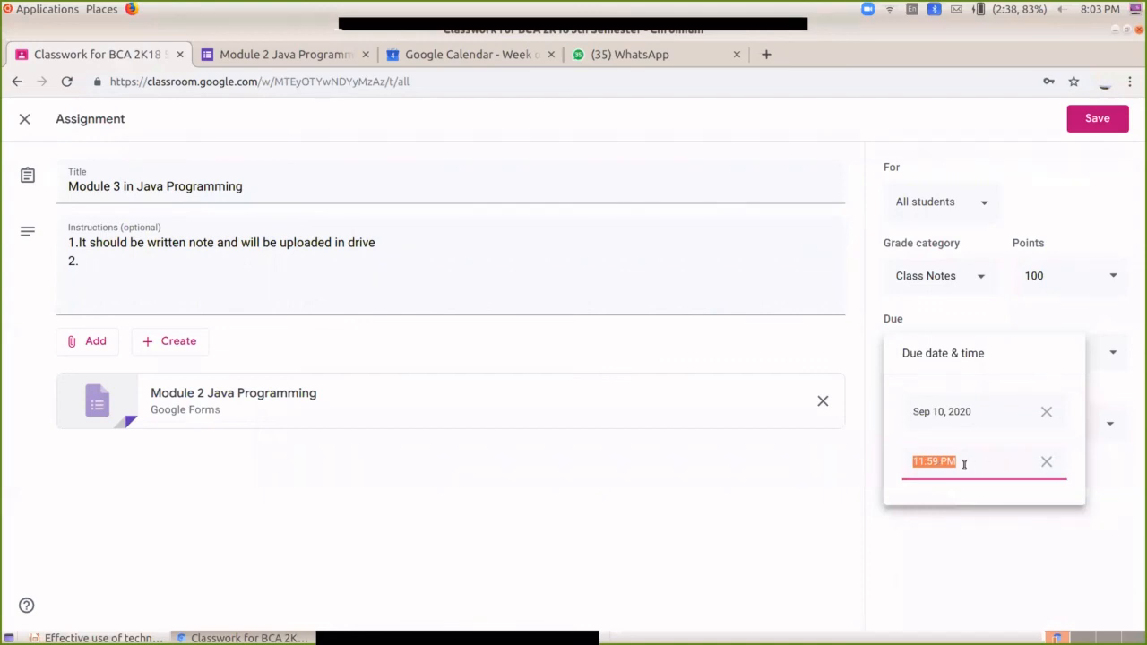
key("BackSpace")
type("1")
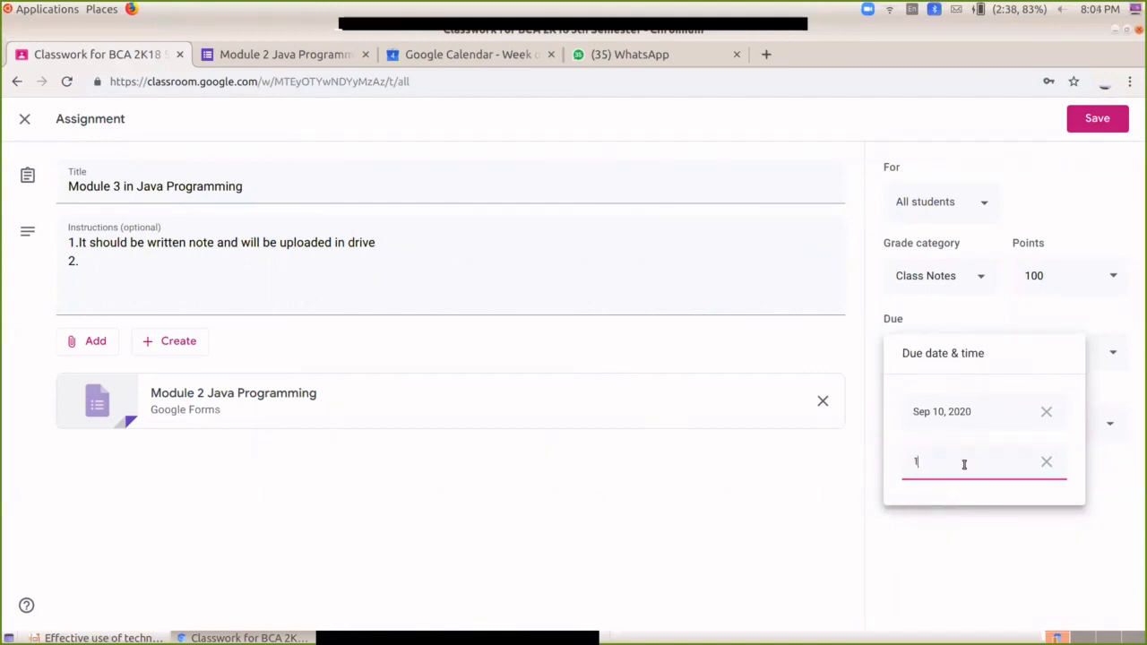
type("0")
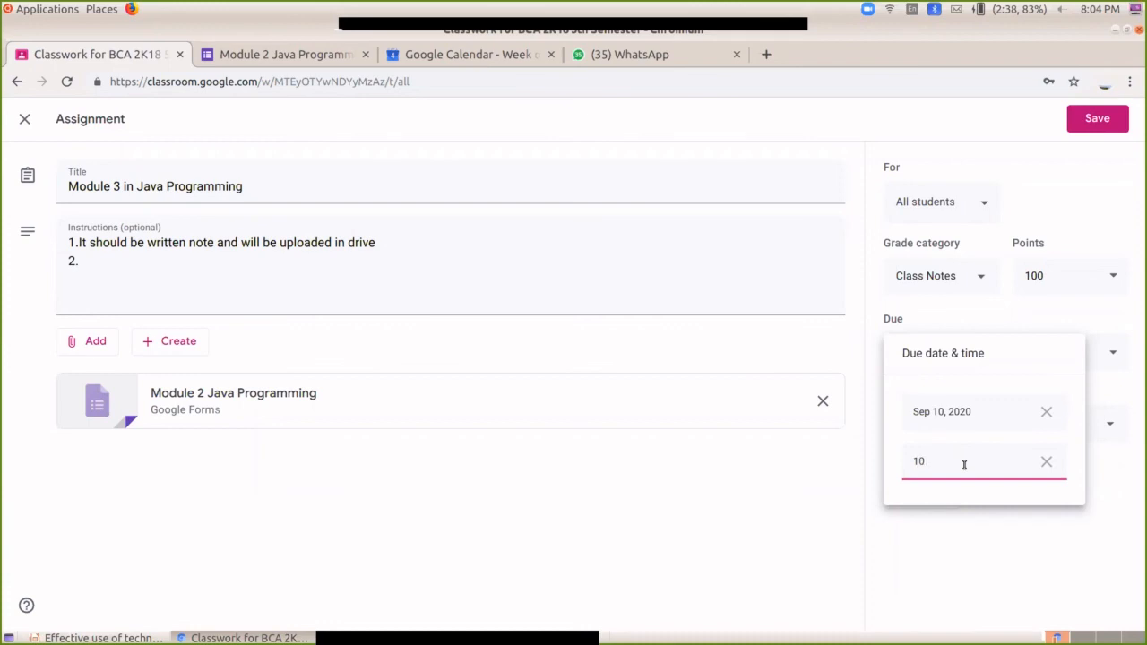
type("PM")
left_click(968, 492)
left_click(969, 411)
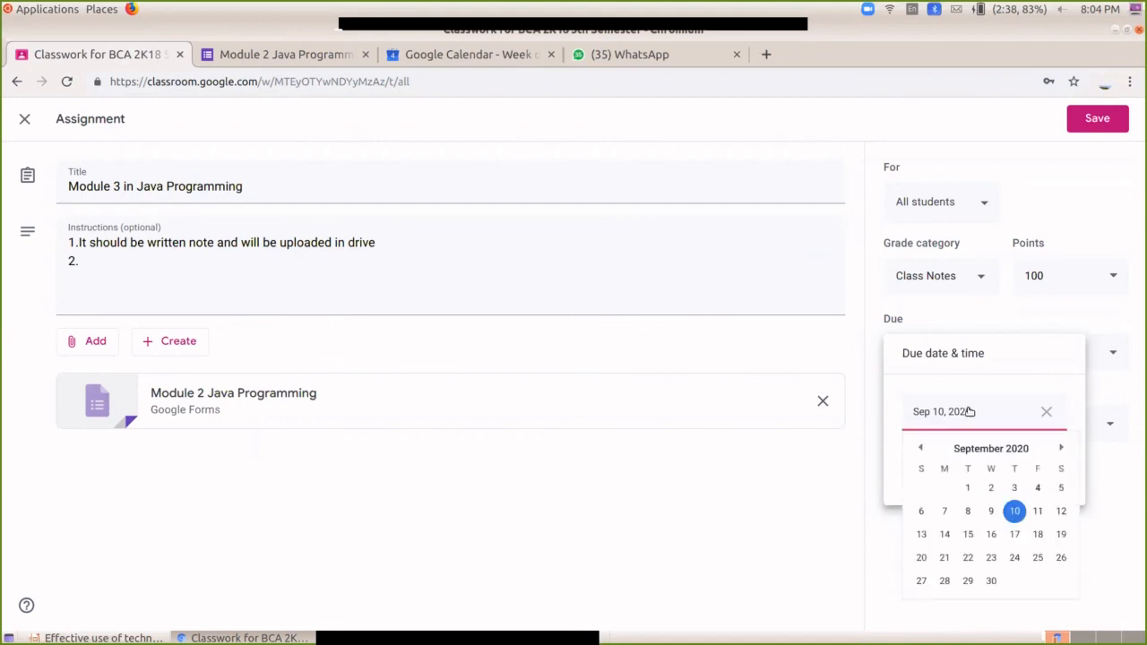
left_click(1045, 514)
left_click(1027, 549)
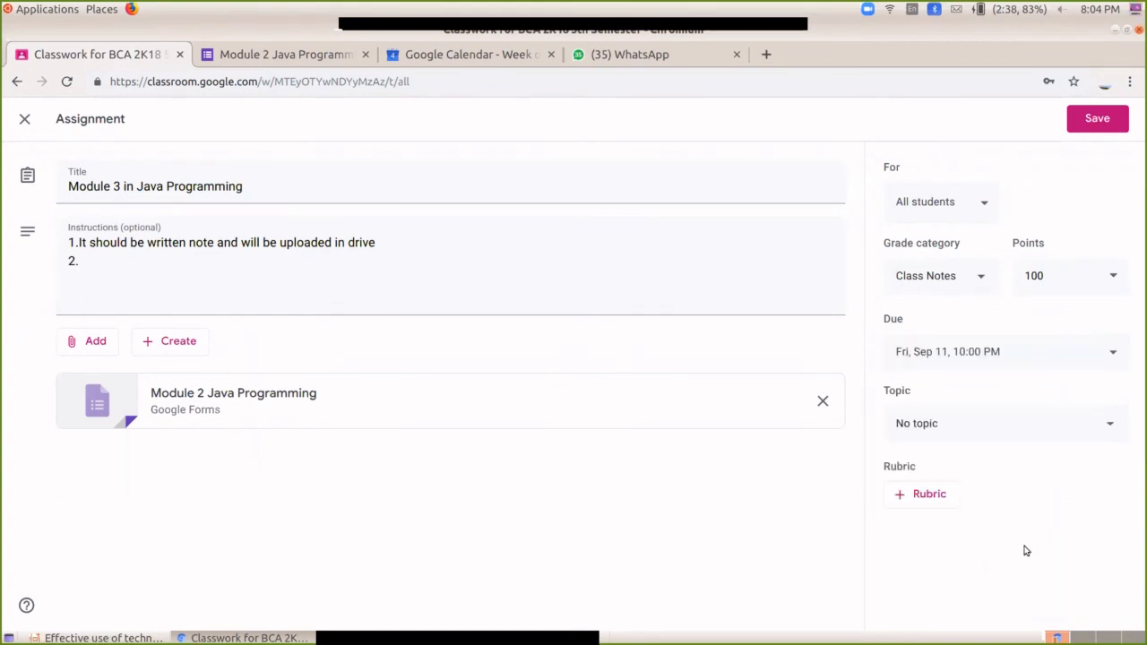
left_click(949, 432)
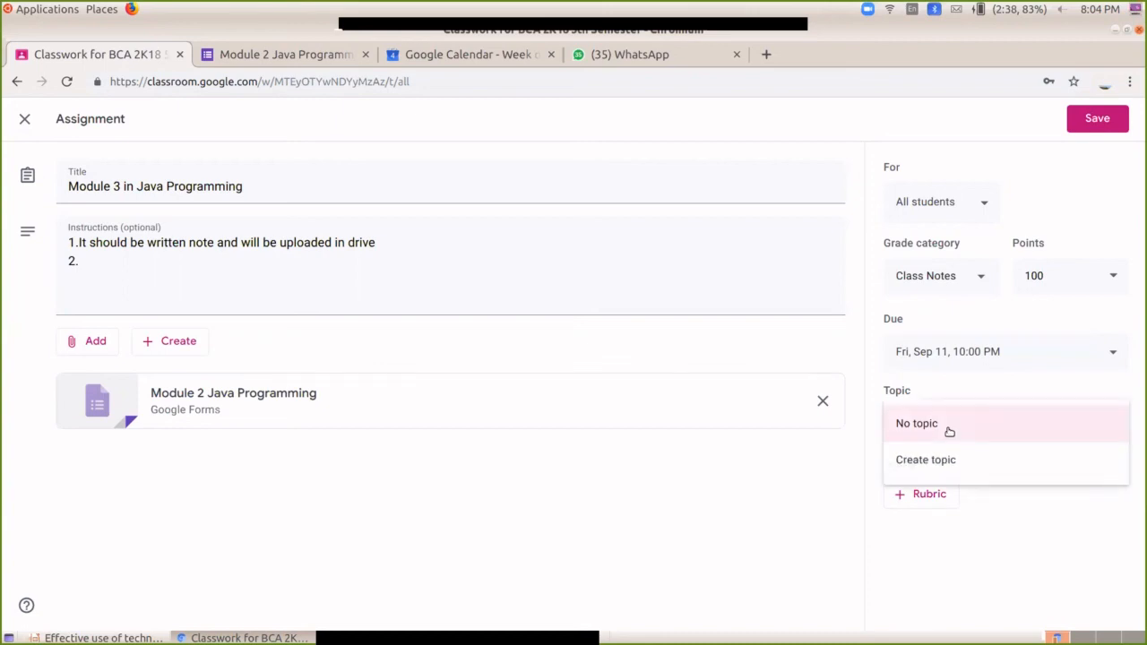
left_click(990, 535)
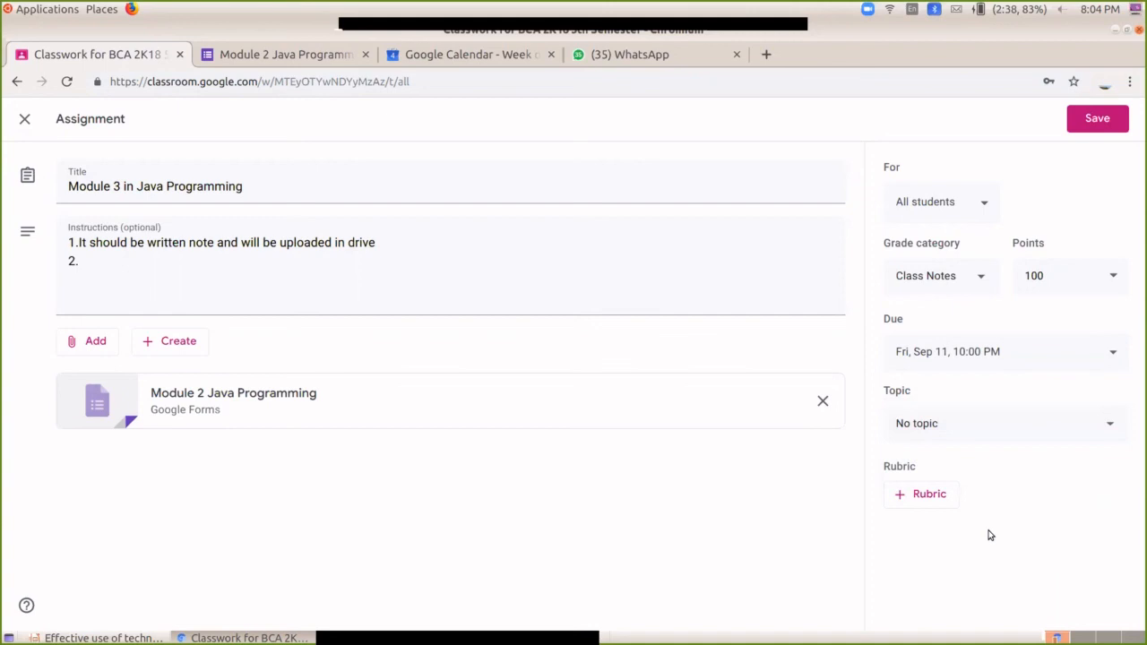